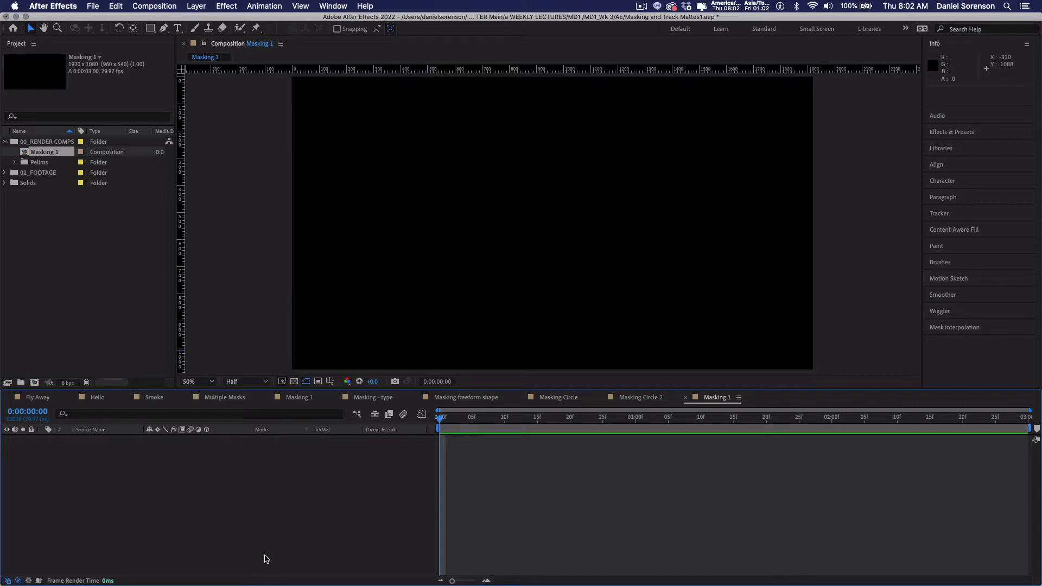
Create an 800 by 800 px red solid in the Masking 1 composition.
key("super+k")
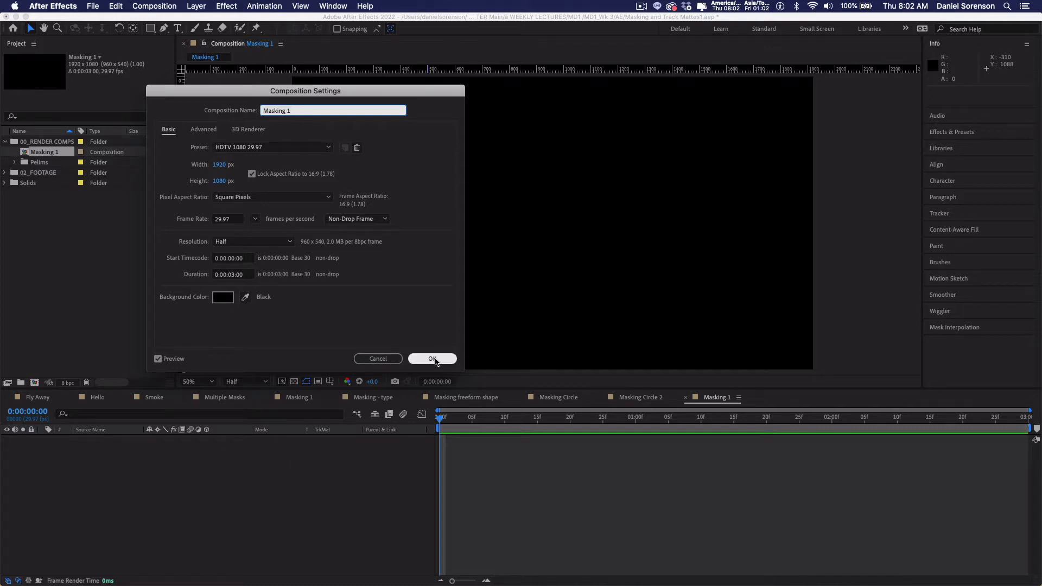
left_click(433, 360)
key("super+y")
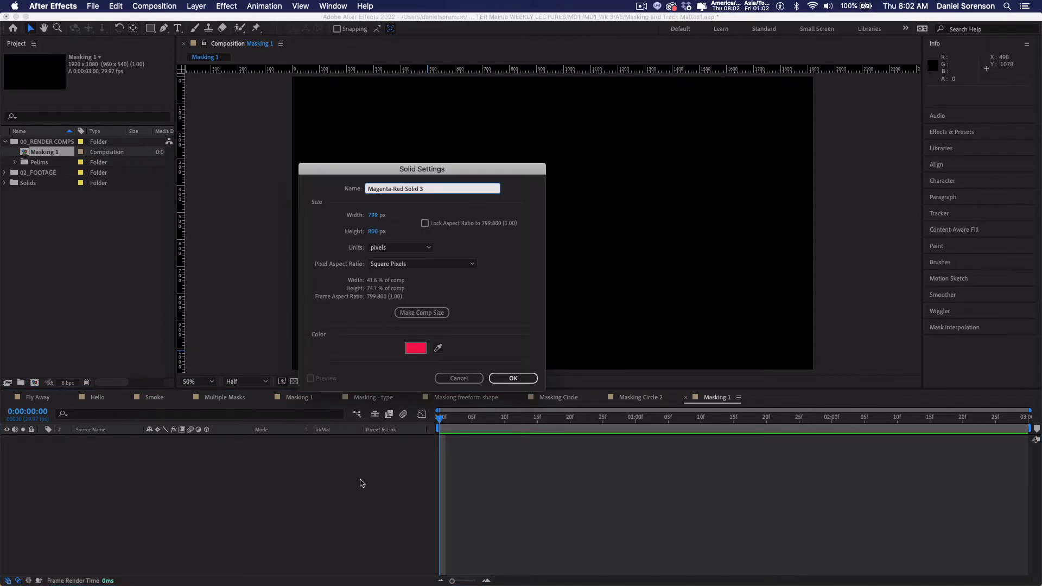
left_click(375, 215)
type("800")
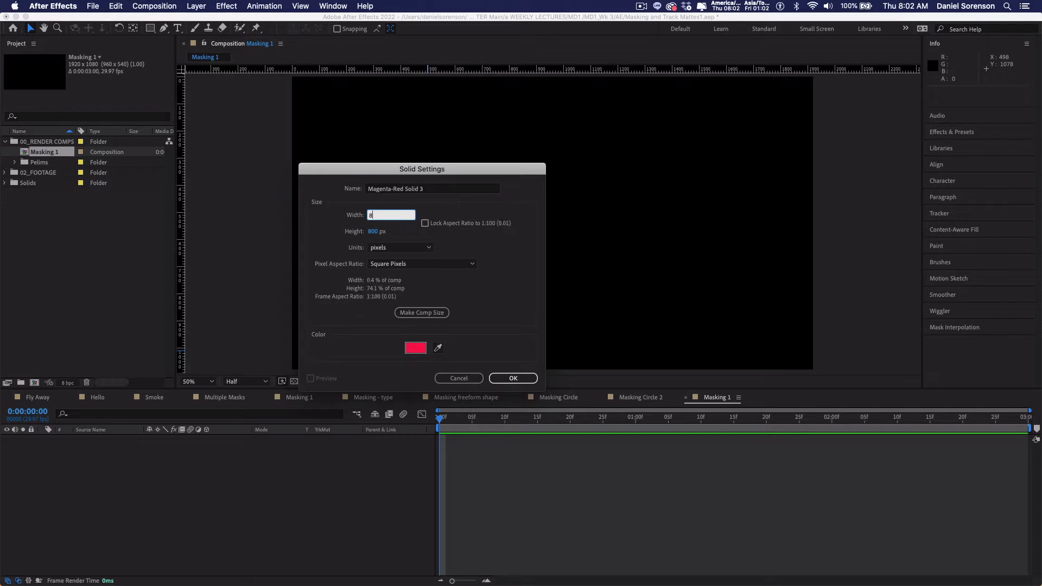
key("Tab")
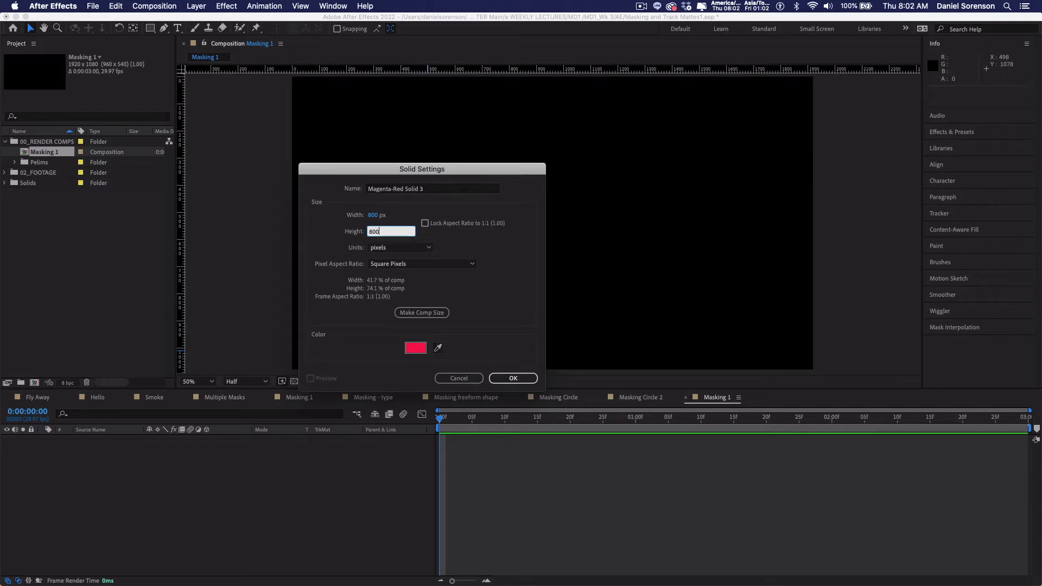
left_click(416, 348)
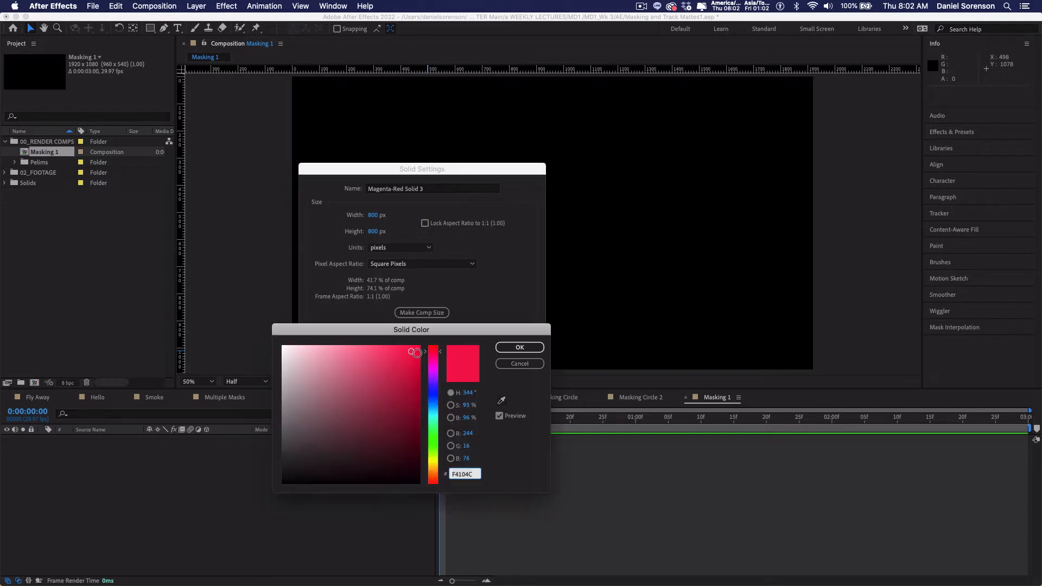
left_click(513, 349)
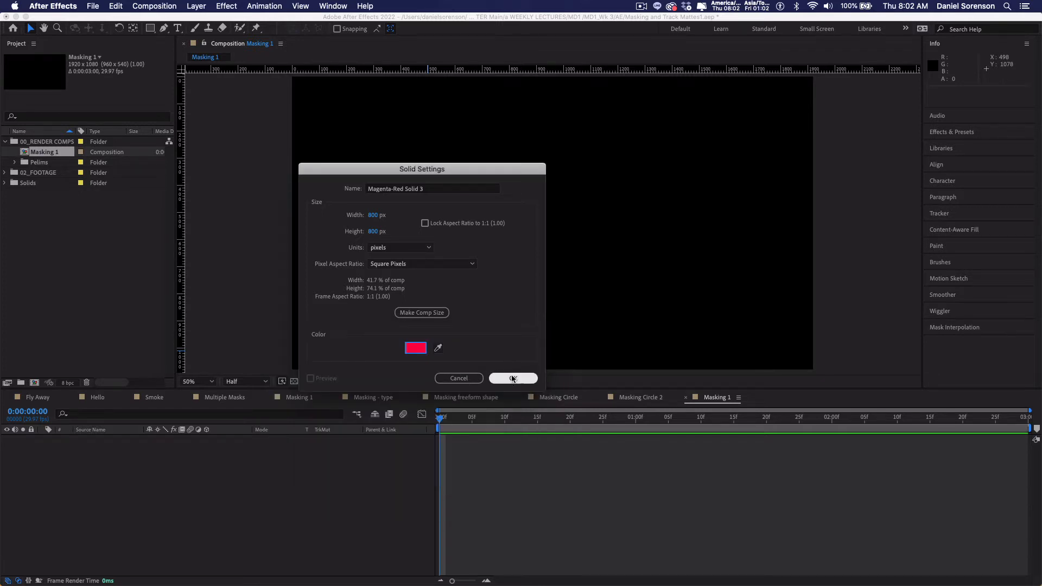
left_click(514, 379)
left_click(231, 495)
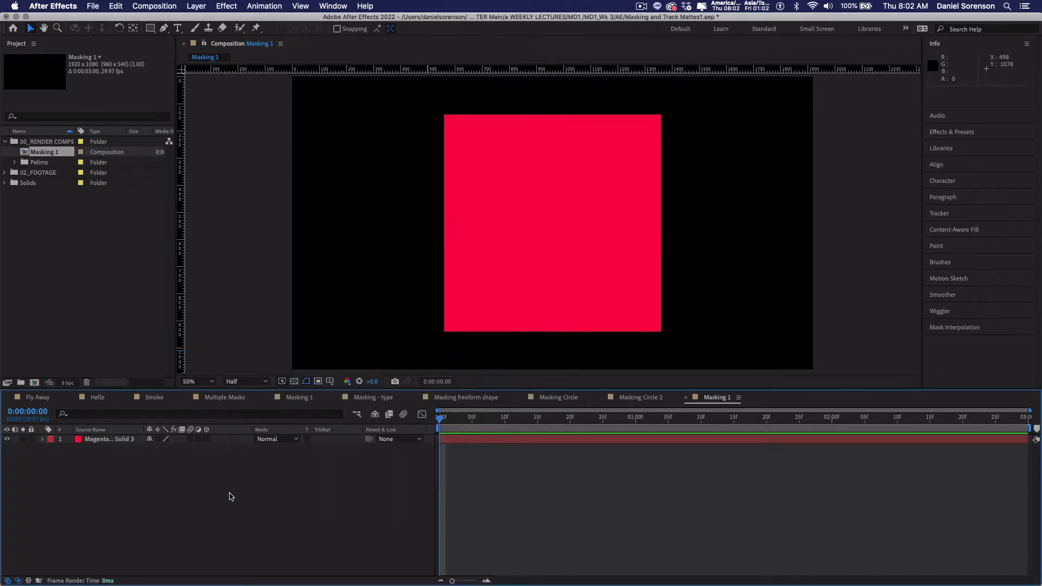
Draw a tall rectangular mask on the red solid, about 41 by 905 px, just outside the solid's left edge.
left_click(123, 441)
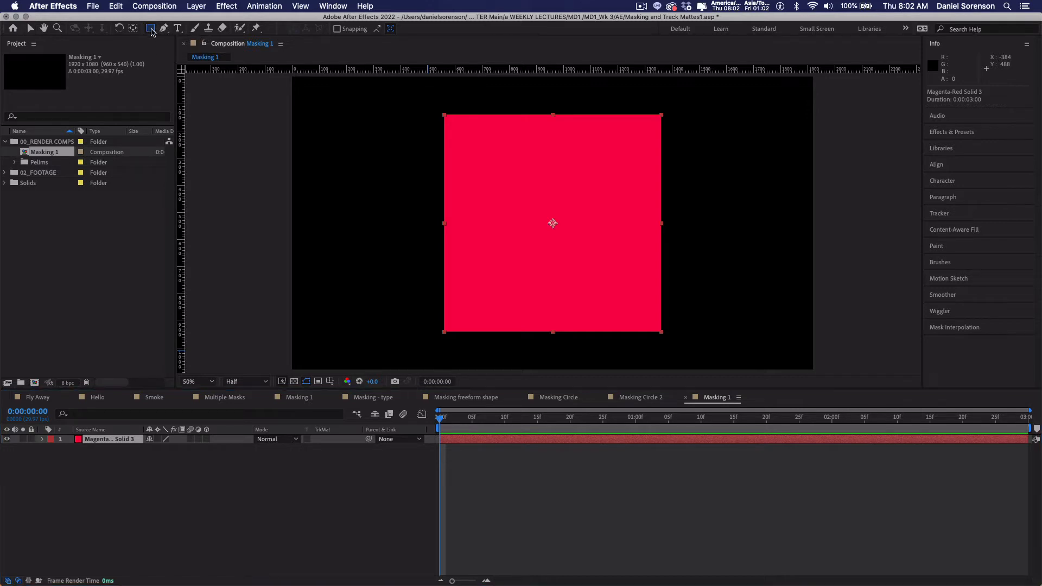
left_click_drag(152, 32, 191, 32)
left_click_drag(409, 101, 414, 111)
left_click_drag(405, 172, 423, 348)
key("v")
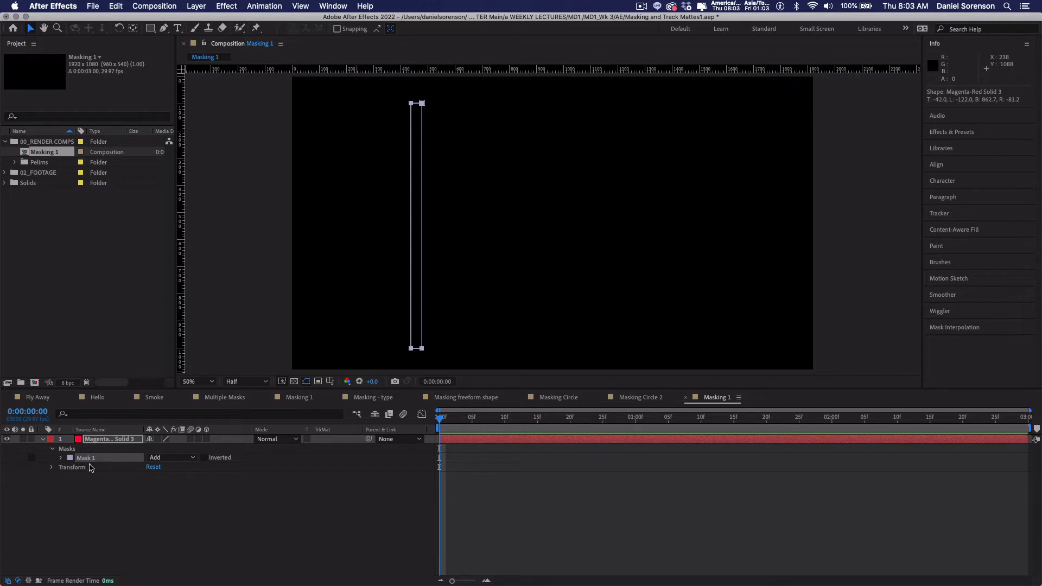
Expand the properties of Mask 1 and keep its mode at Add.
left_click(61, 461)
left_click(61, 461)
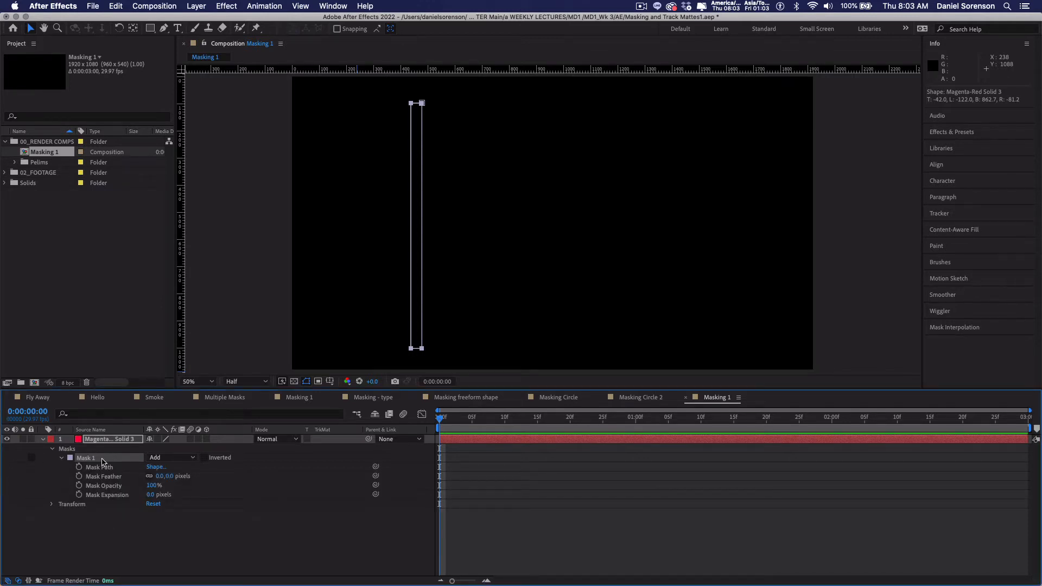
left_click(195, 461)
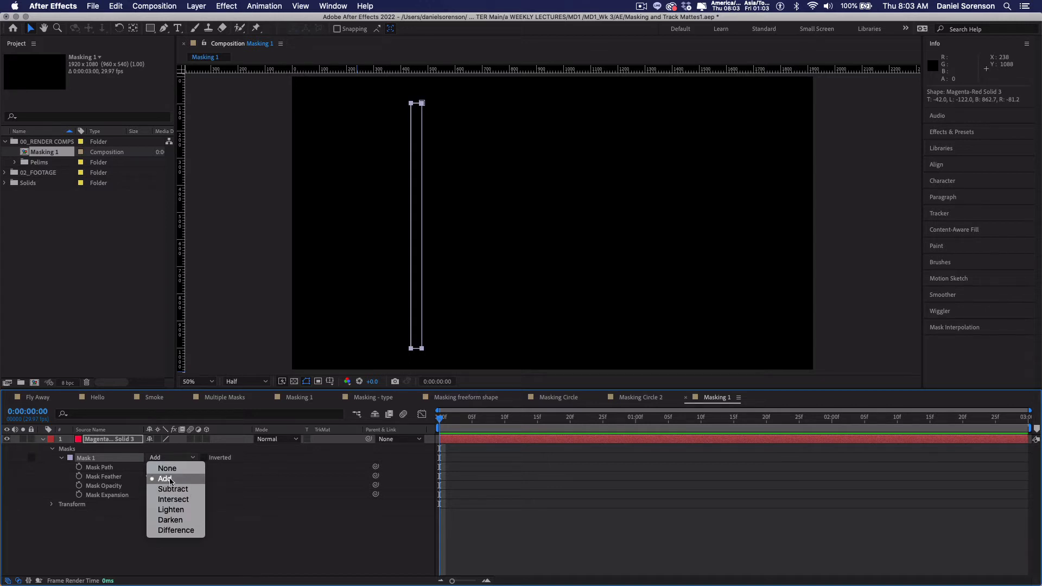
left_click(168, 478)
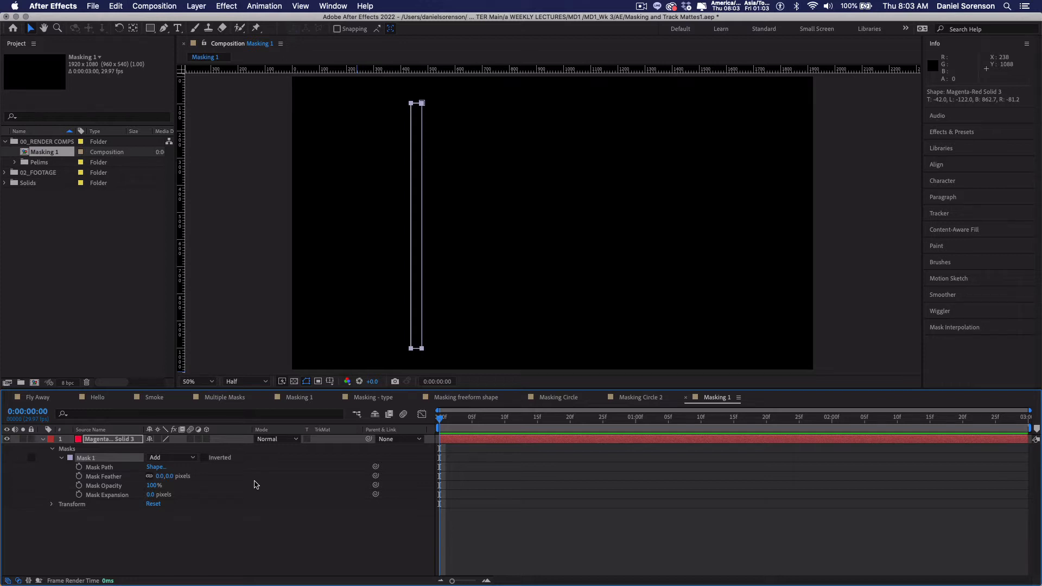
Keyframe Mask 1's path at 0:00:00:00, and at 0:00:00:15 stretch it rightward to enclose the whole solid.
key("super+t")
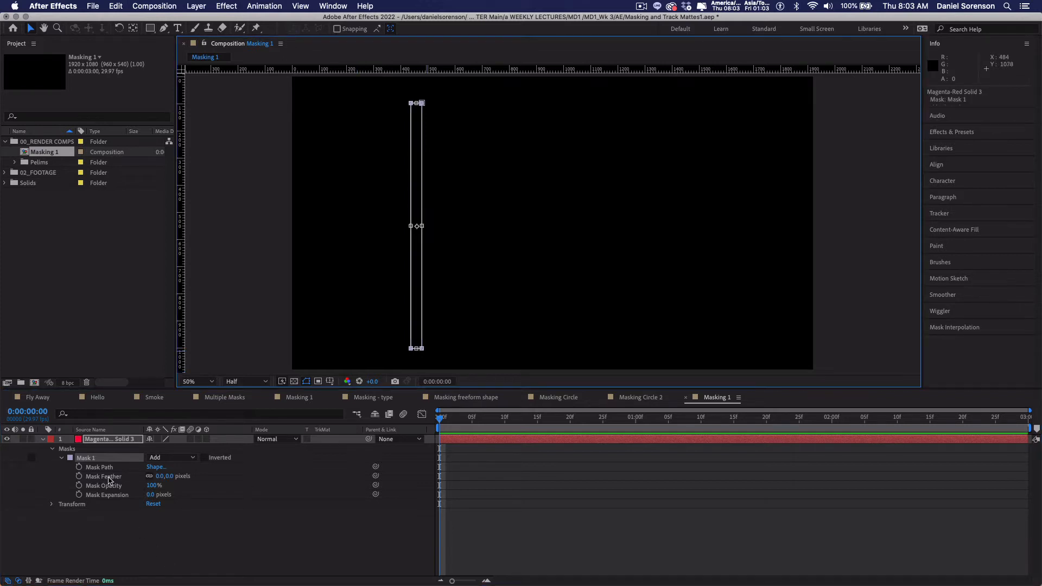
left_click(80, 467)
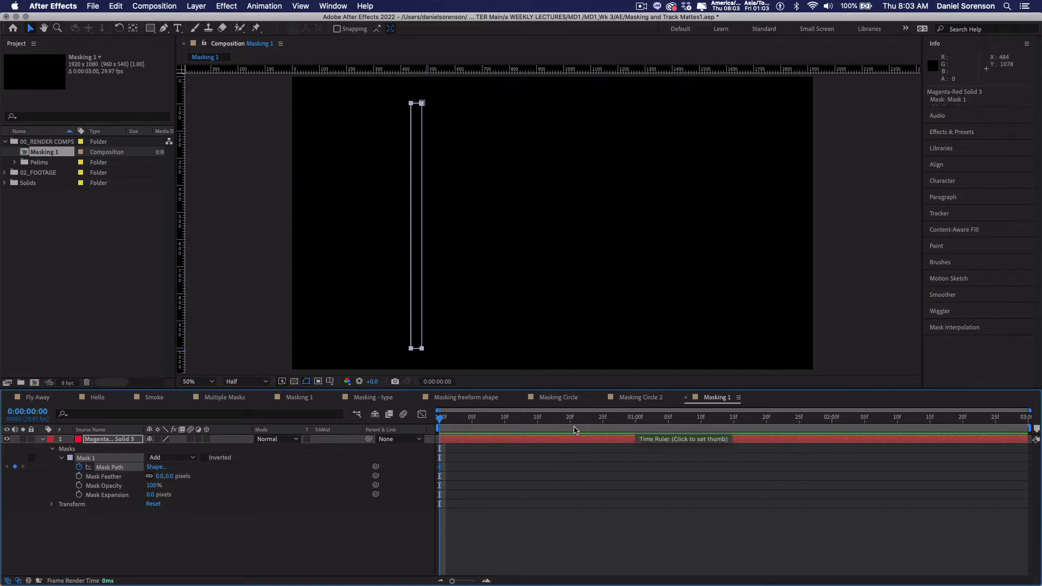
left_click(539, 426)
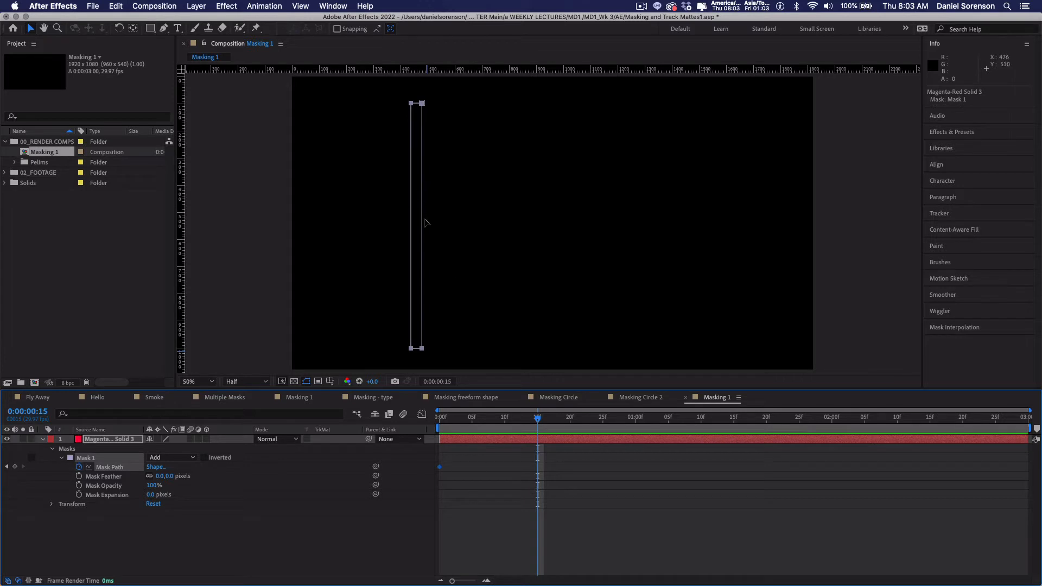
left_click(422, 228)
left_click_drag(424, 226, 675, 234)
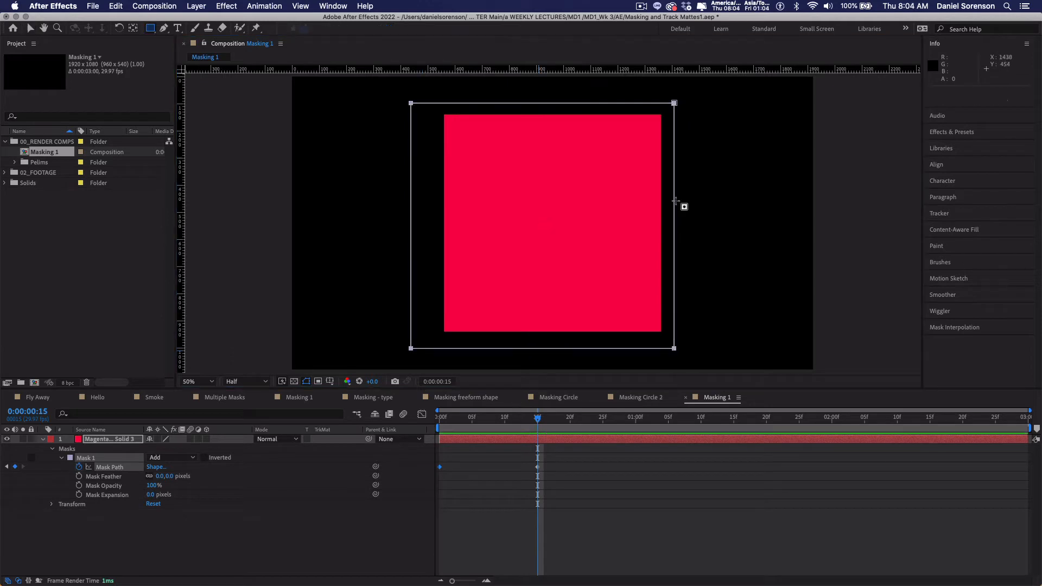
Draw a second rectangular mask, about 52 by 279 px, right of the solid and keyframe its path at 0:00:00:15.
left_click(151, 28)
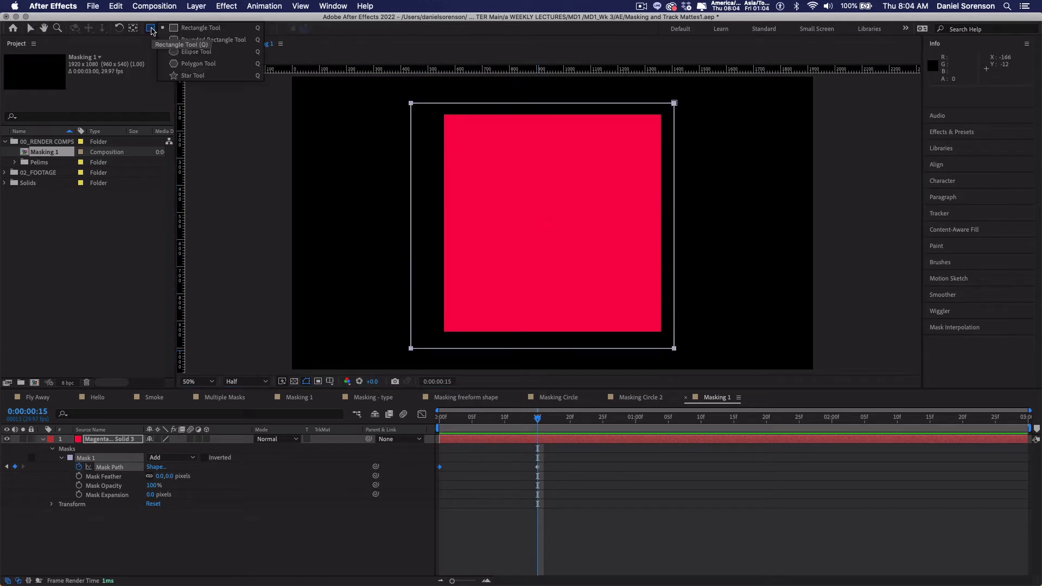
left_click(207, 31)
left_click_drag(681, 192, 695, 269)
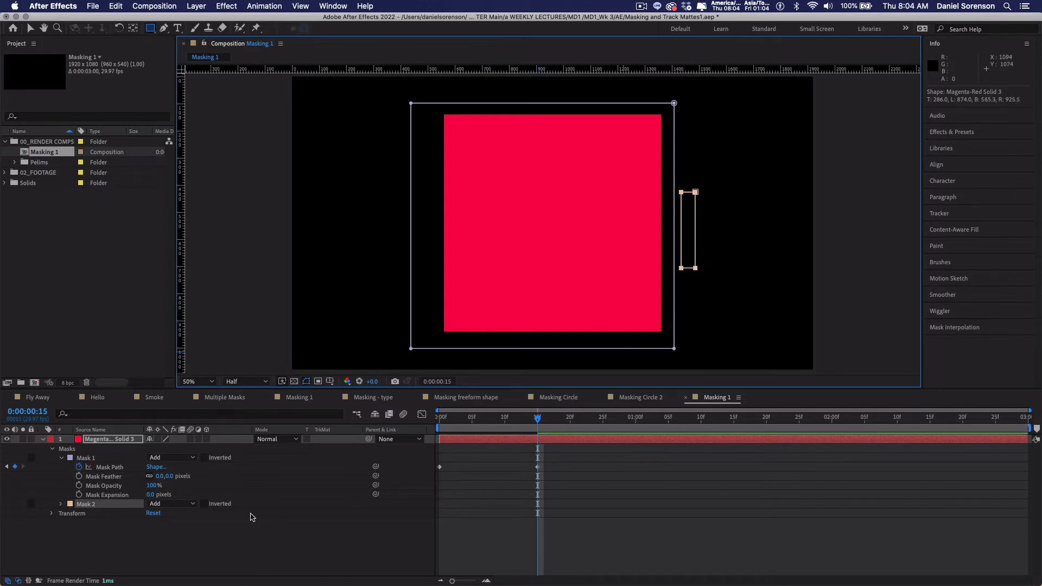
left_click(61, 504)
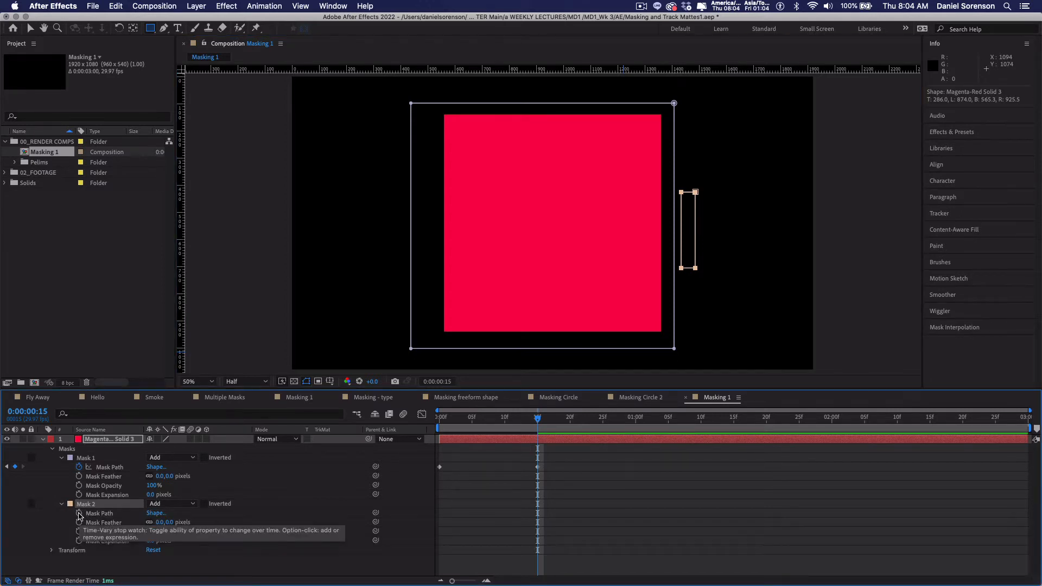
left_click(79, 514)
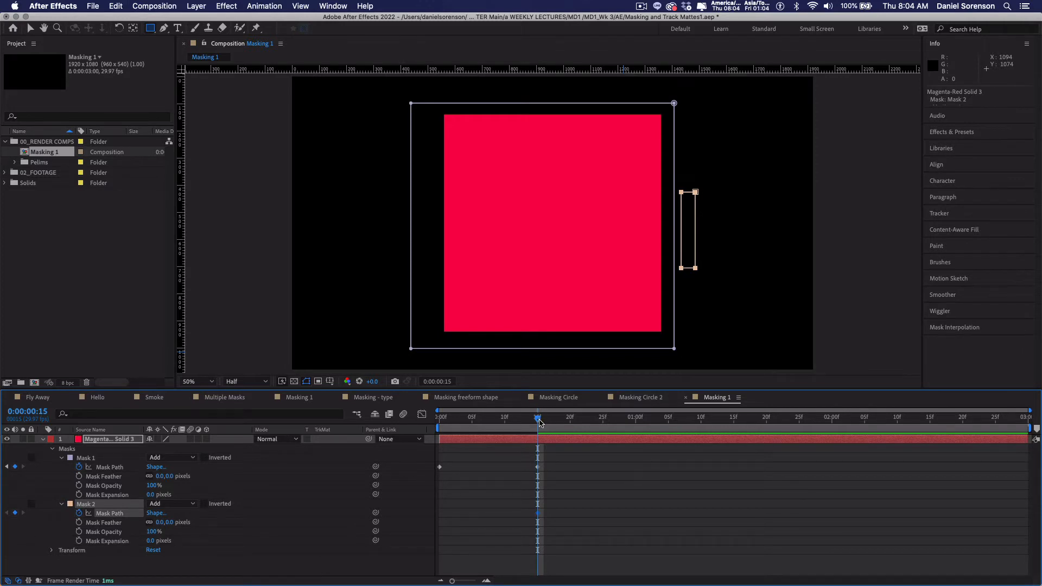
Move to 0:00:01:00 and set Mask 2's mode to Subtract.
left_click_drag(540, 423, 638, 425)
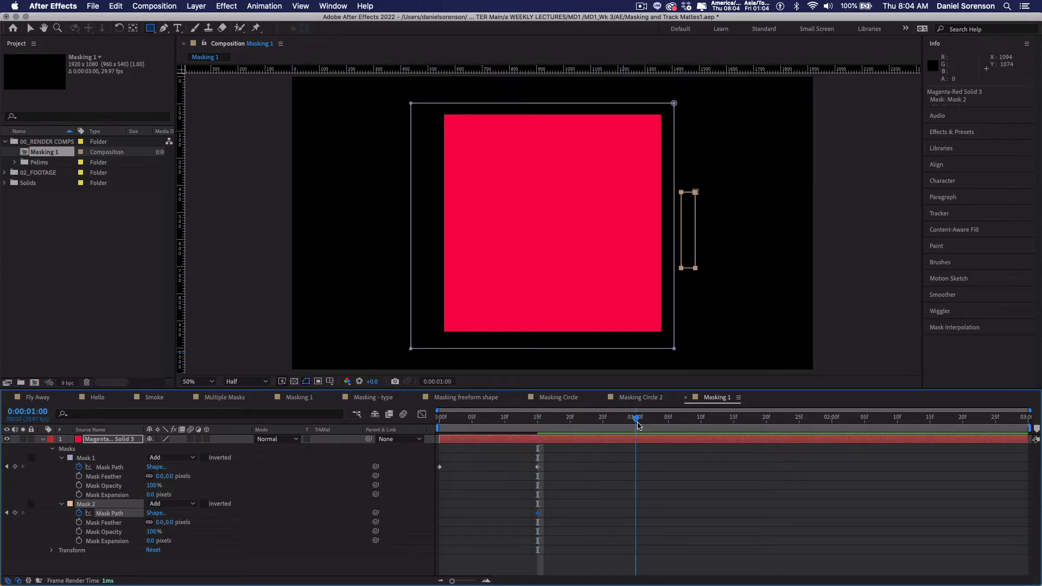
left_click(31, 28)
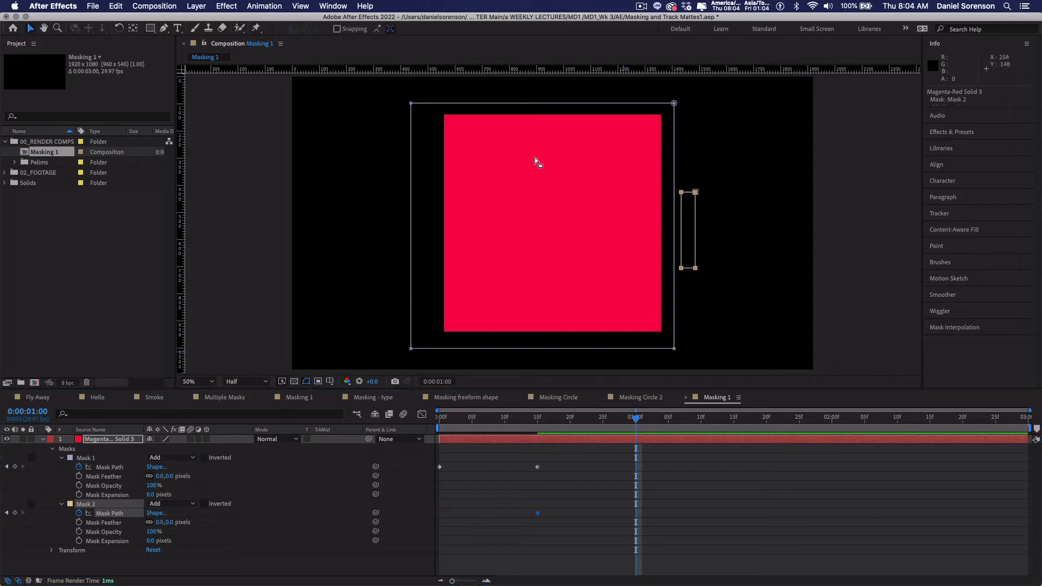
left_click(682, 231)
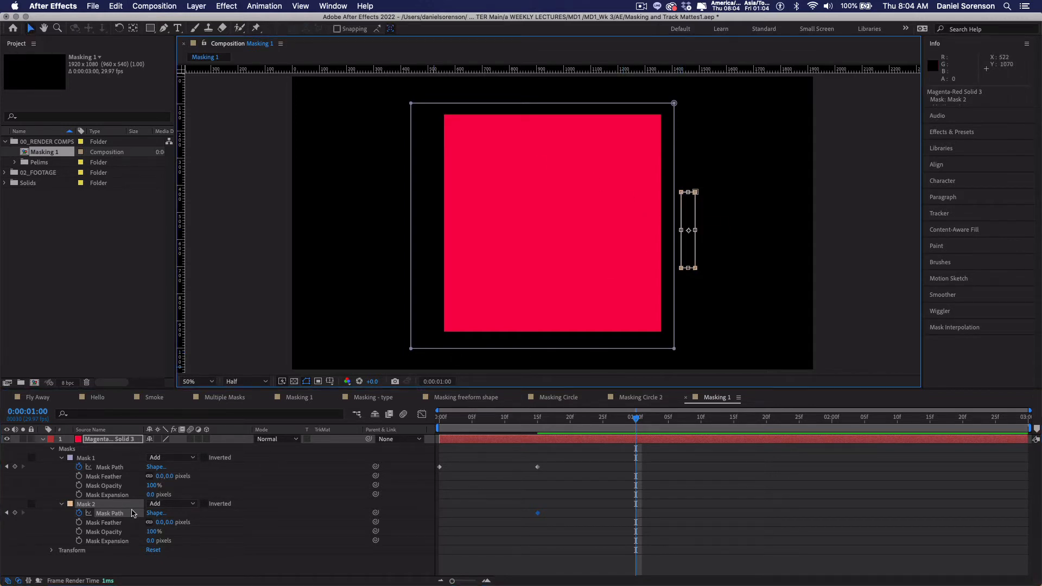
left_click(191, 506)
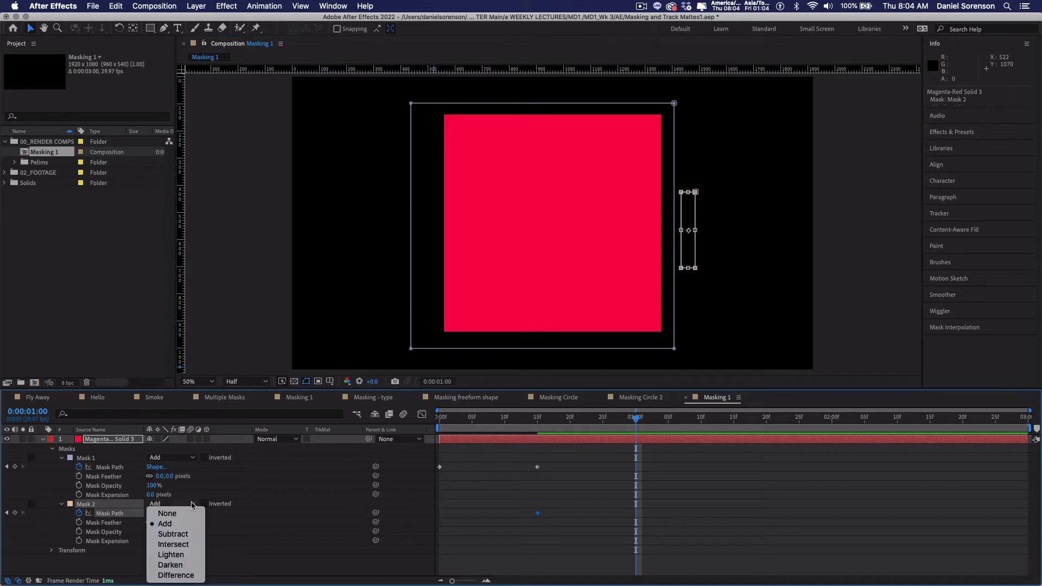
left_click(185, 535)
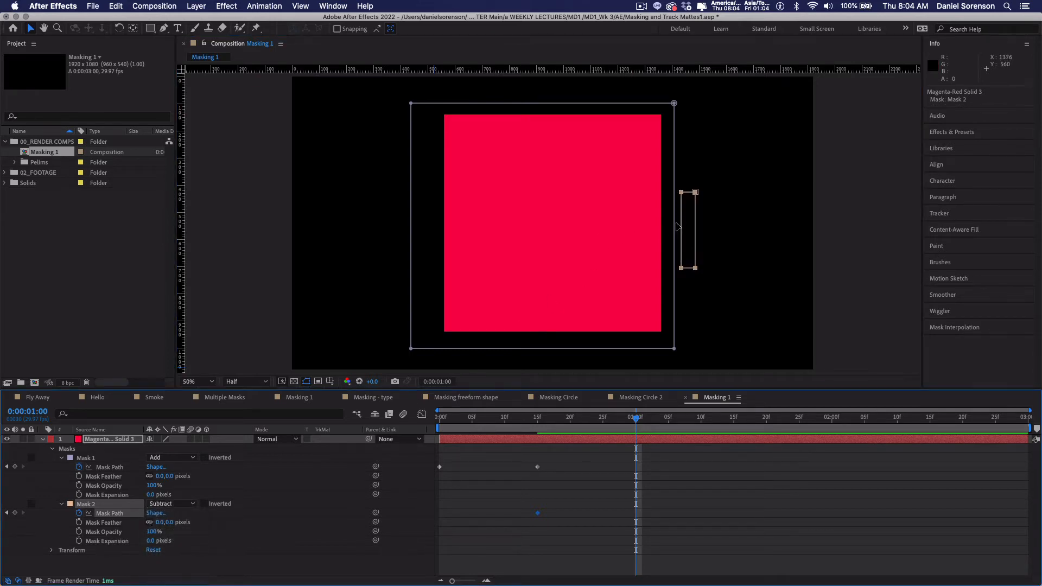
Stretch Mask 2 leftward past the solid's left edge at 0:00:01:00 and preview the animation from the start.
left_click(682, 231)
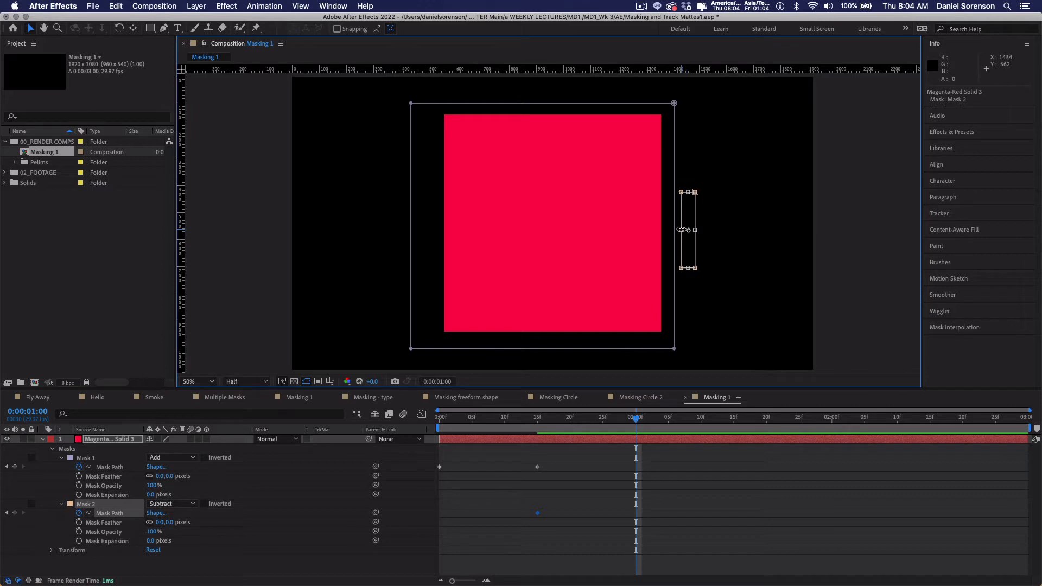
left_click_drag(681, 230, 408, 238)
left_click_drag(637, 420, 430, 464)
key("space")
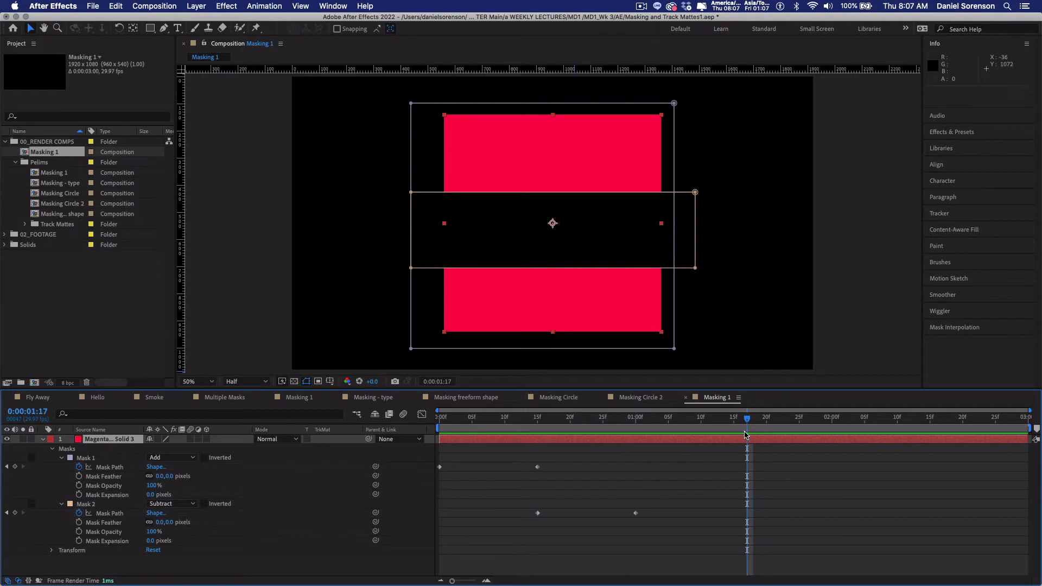
At 0:00:01:00, draw a third mask about 49 by 153 px at the left end of Mask 2's band and keyframe its path.
left_click_drag(747, 419, 636, 453)
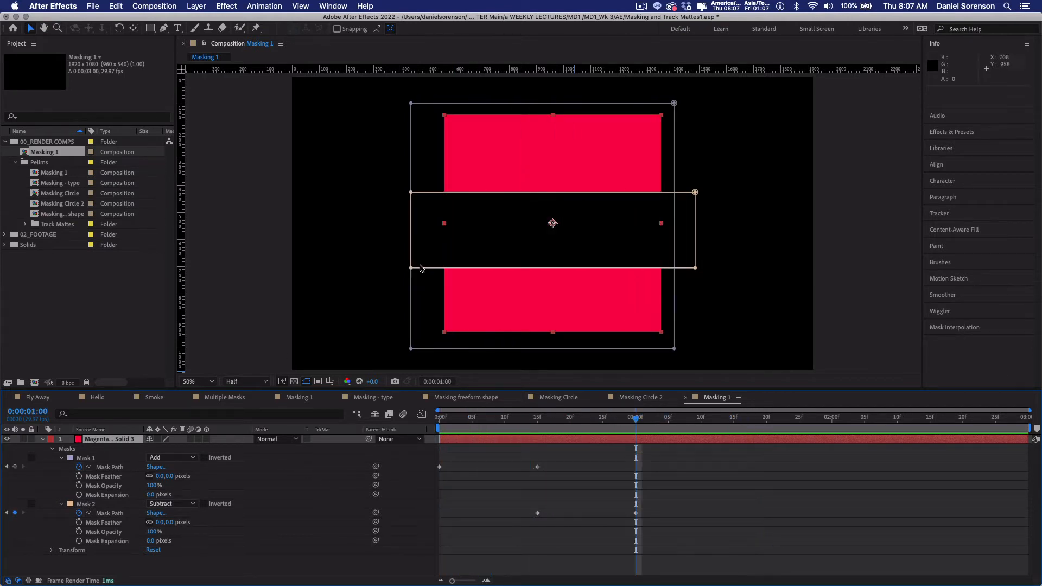
left_click(151, 32)
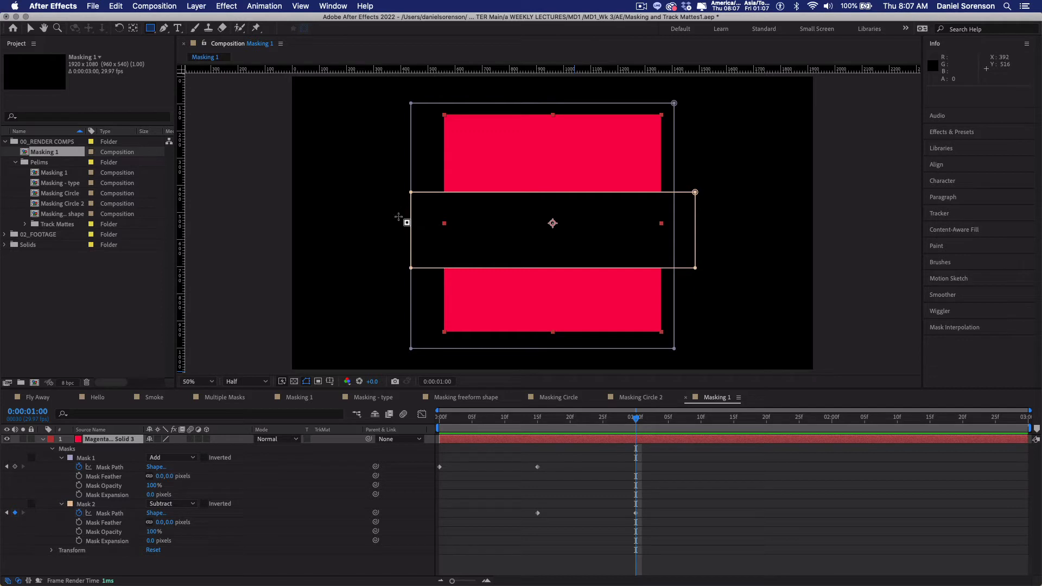
left_click_drag(422, 212, 435, 253)
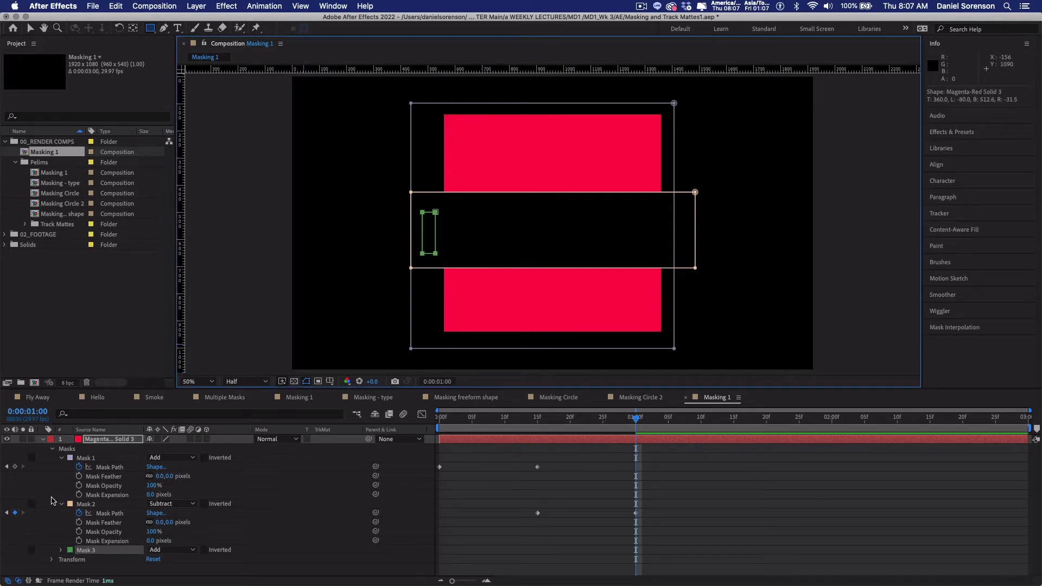
left_click(61, 550)
left_click(79, 544)
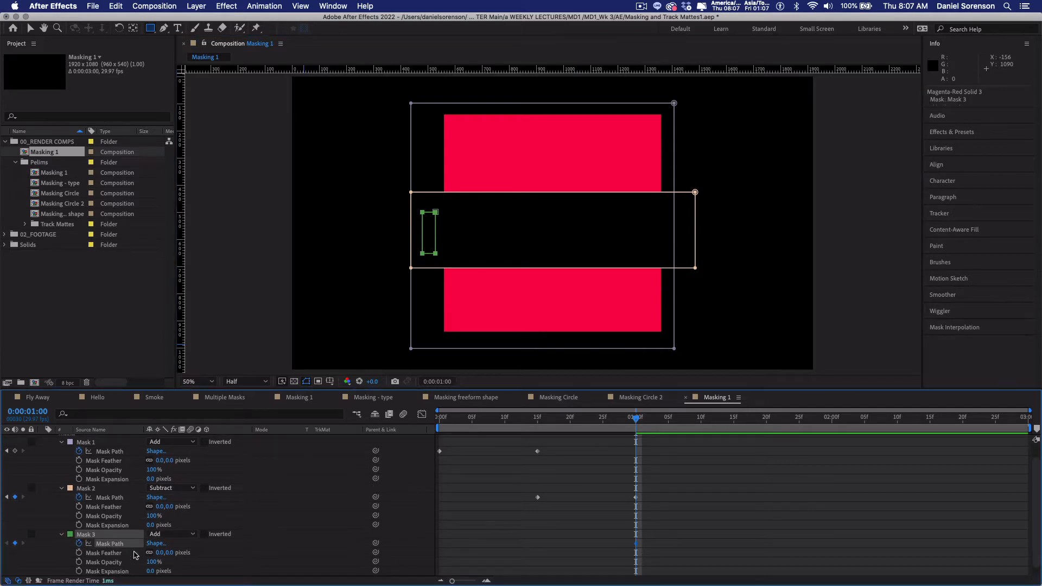
At 0:00:01:15, stretch Mask 3 rightward past the solid's right edge.
left_click_drag(636, 421, 734, 421)
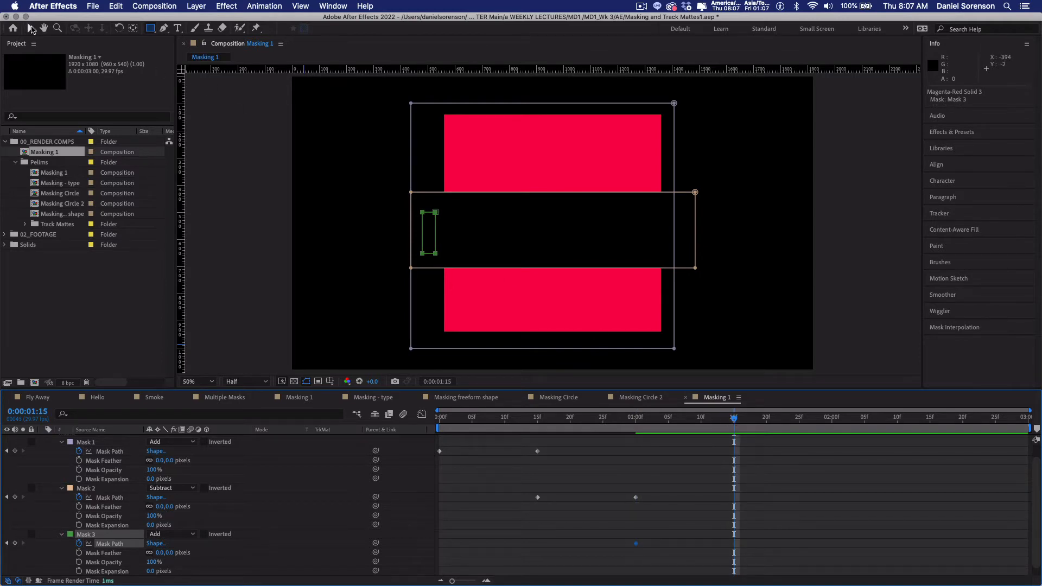
left_click(31, 28)
double_click(437, 237)
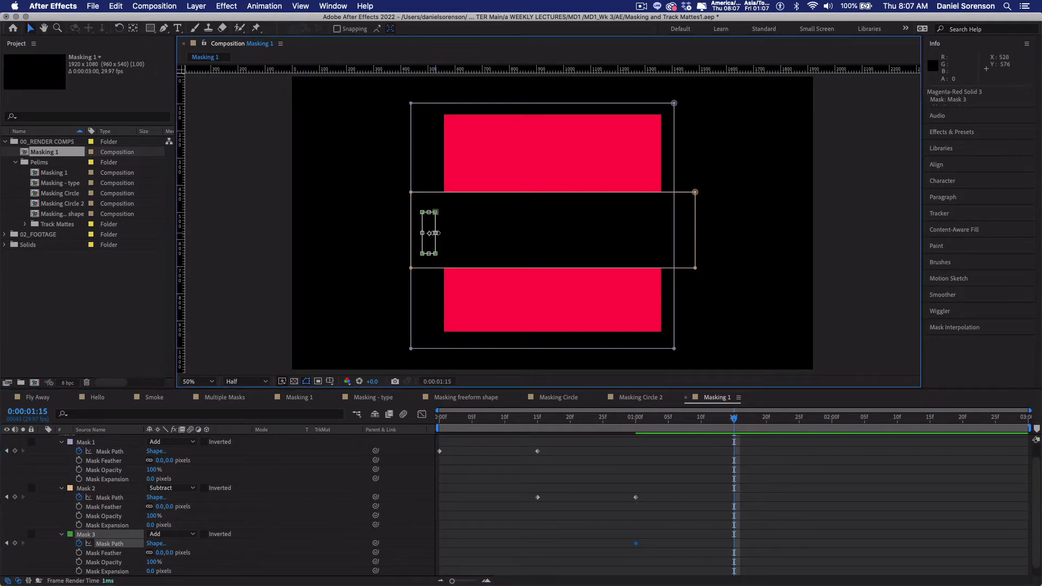
left_click_drag(436, 233, 701, 230)
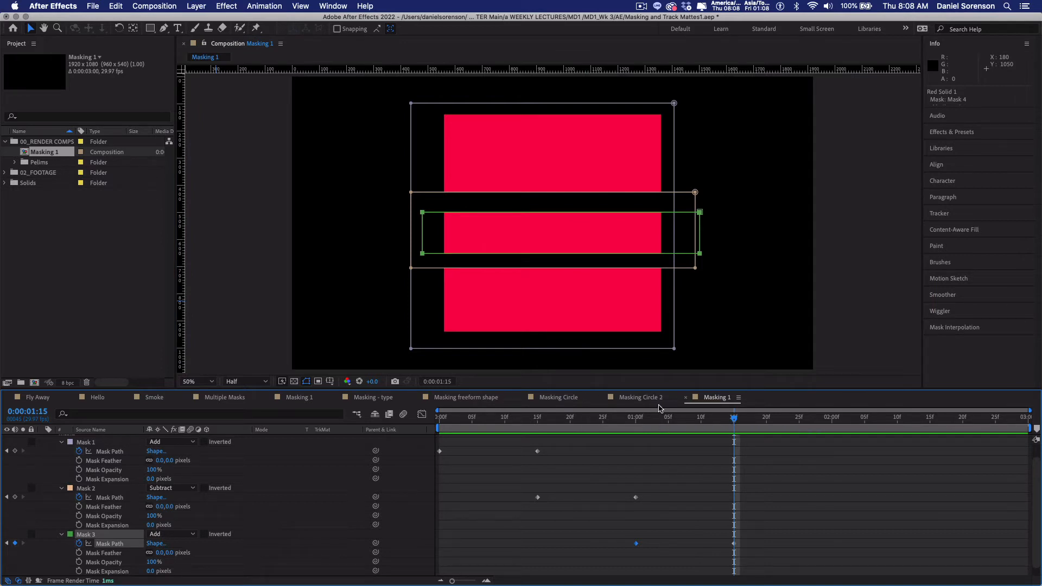
key("comma")
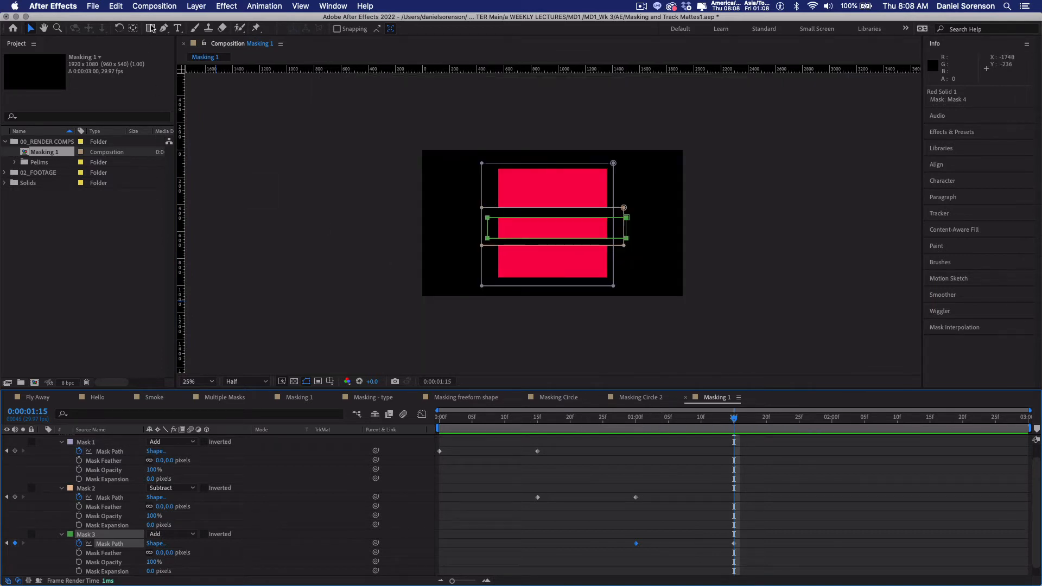
Preview the three-mask animation from the start of the composition.
left_click_drag(734, 418, 441, 422)
key("space")
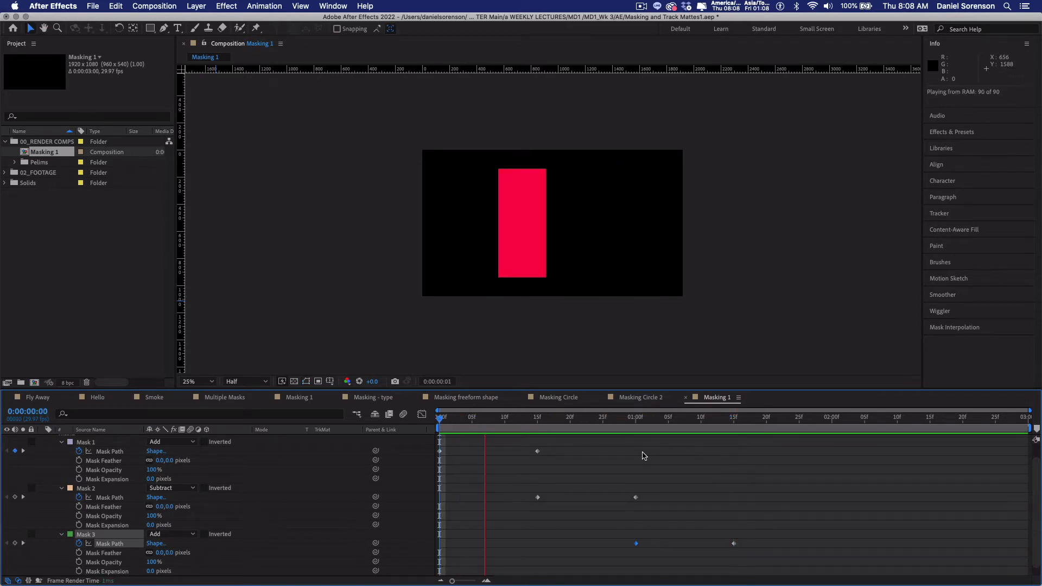
key("space")
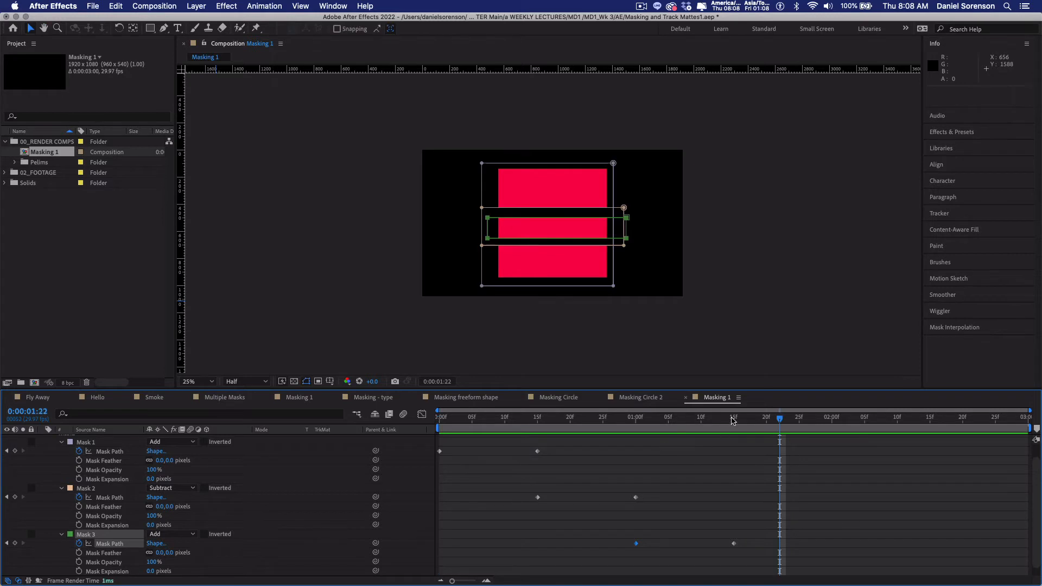
At 0:00:01:15, draw a fourth rectangular mask about 204 by 42 px just above the solid's top centre.
left_click(733, 418)
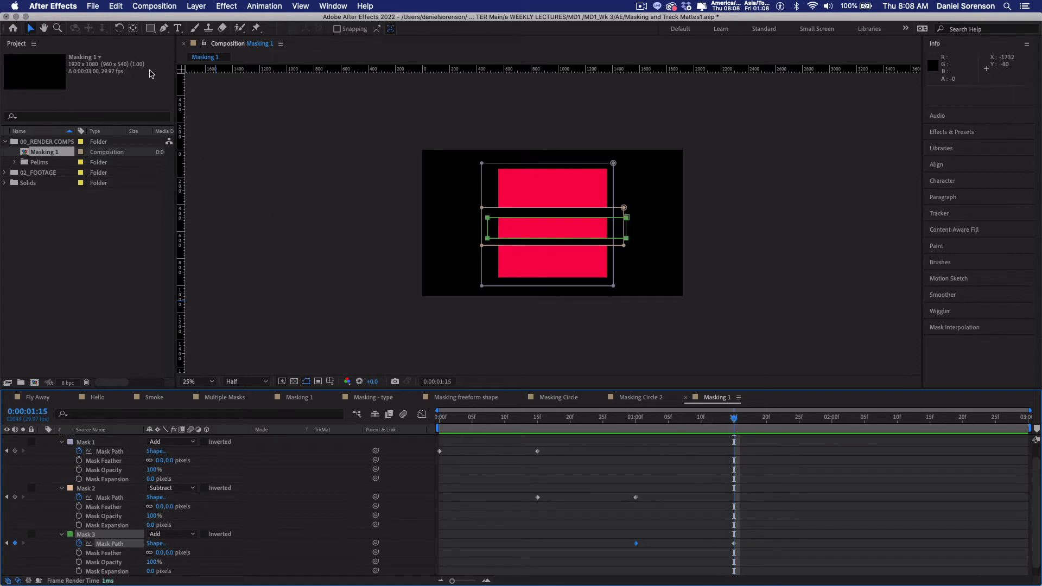
left_click(150, 29)
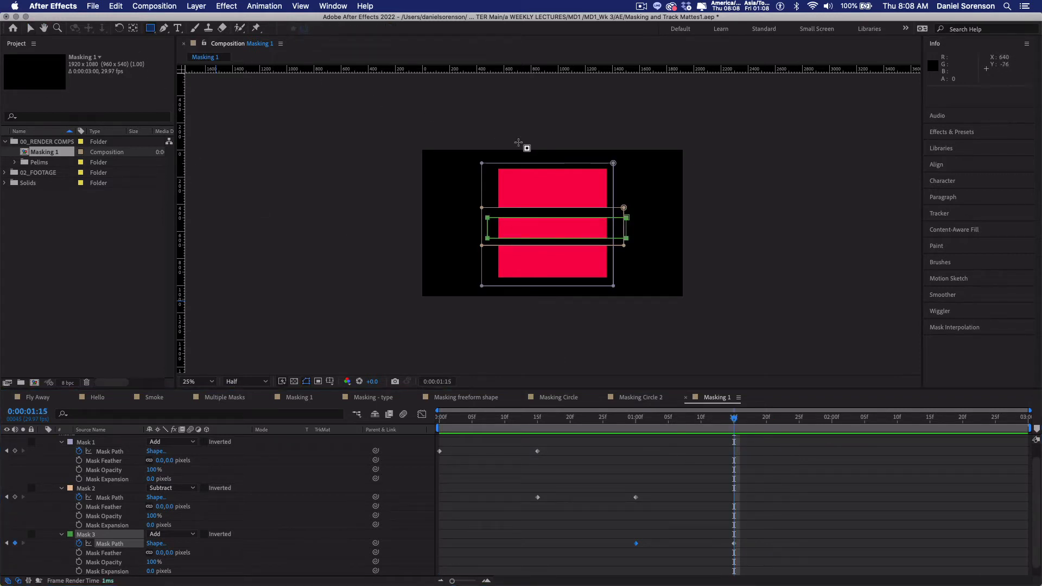
left_click_drag(538, 157, 565, 161)
scroll(233, 529, "down", 1)
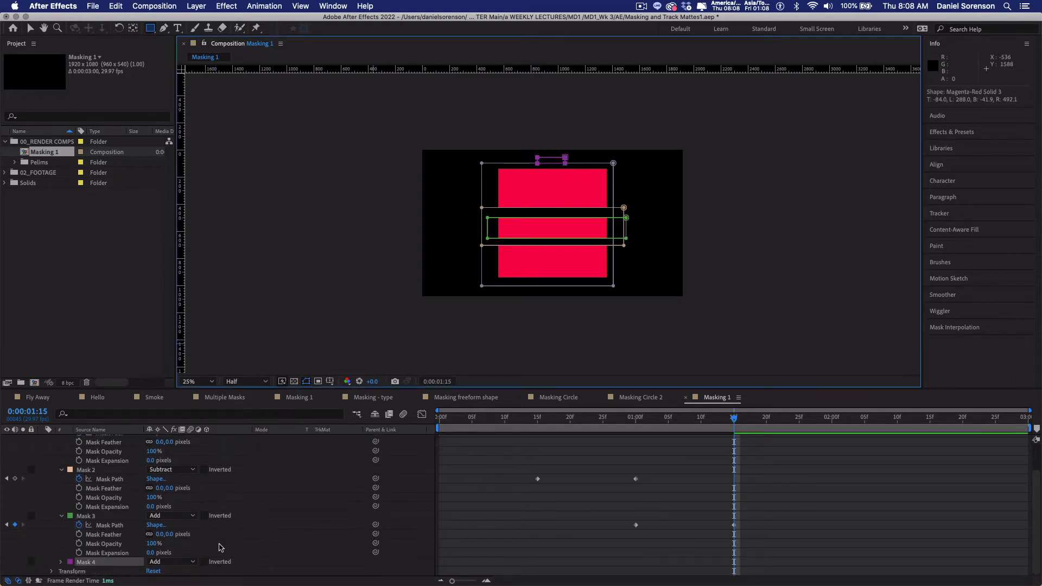
Set Mask 4's mode to Intersect and keyframe its path at 0:00:01:15.
left_click(169, 562)
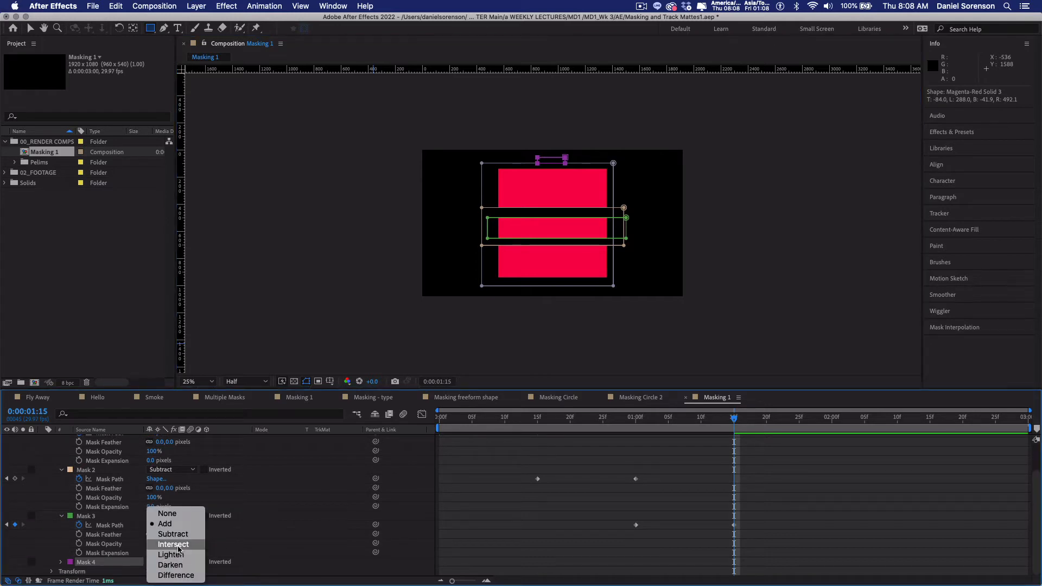
left_click(178, 545)
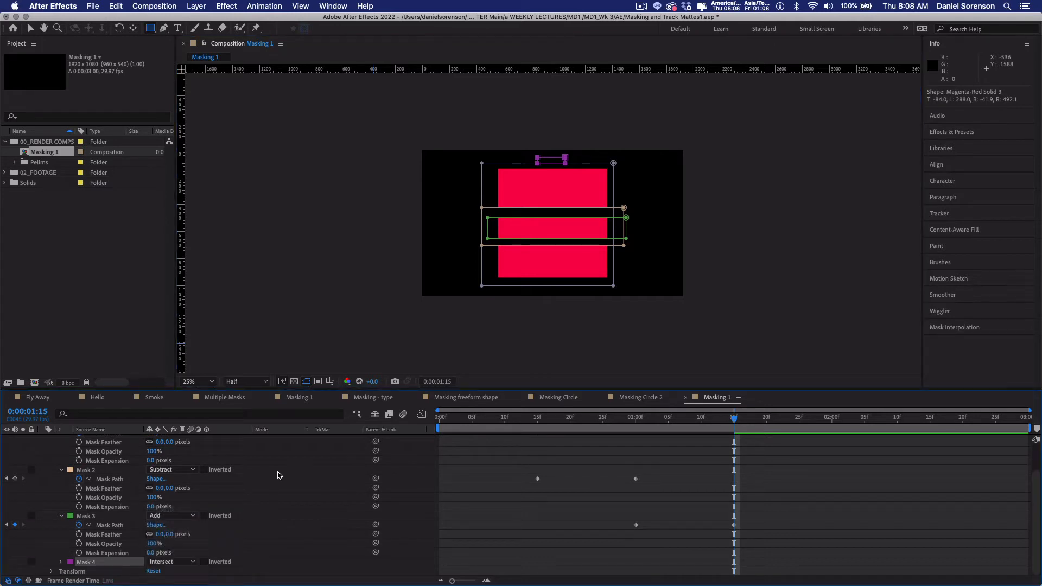
left_click(61, 562)
left_click(79, 543)
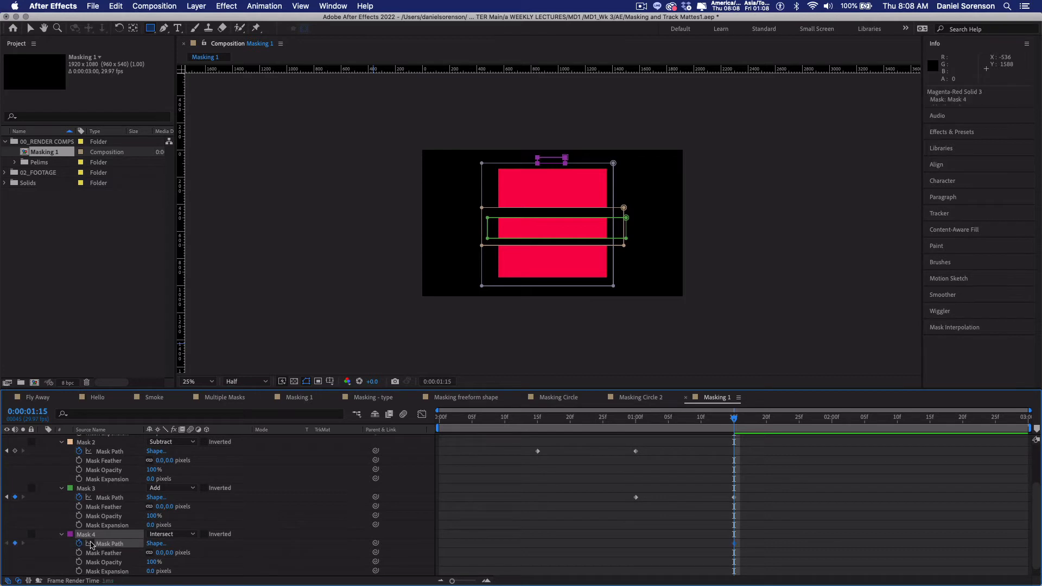
At 0:00:02:00, stretch Mask 4 downward past the solid's bottom edge.
left_click_drag(735, 419, 832, 417)
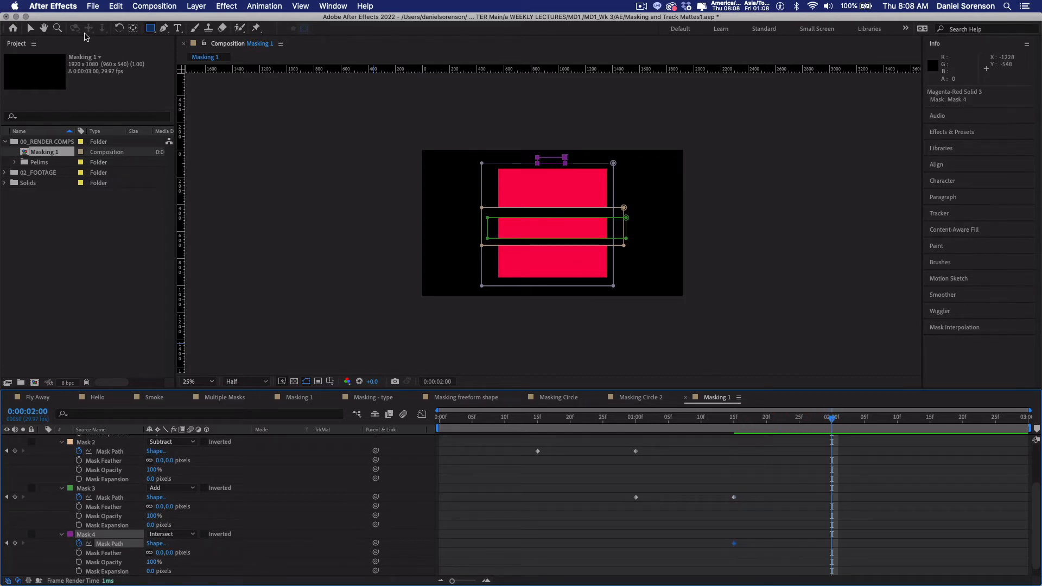
left_click(31, 28)
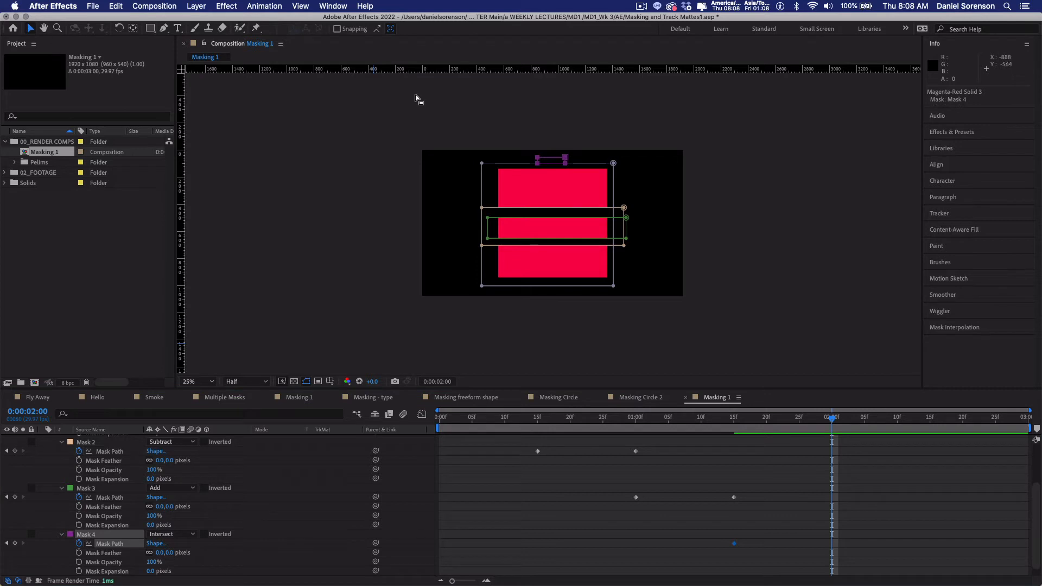
double_click(551, 163)
left_click_drag(551, 164, 551, 296)
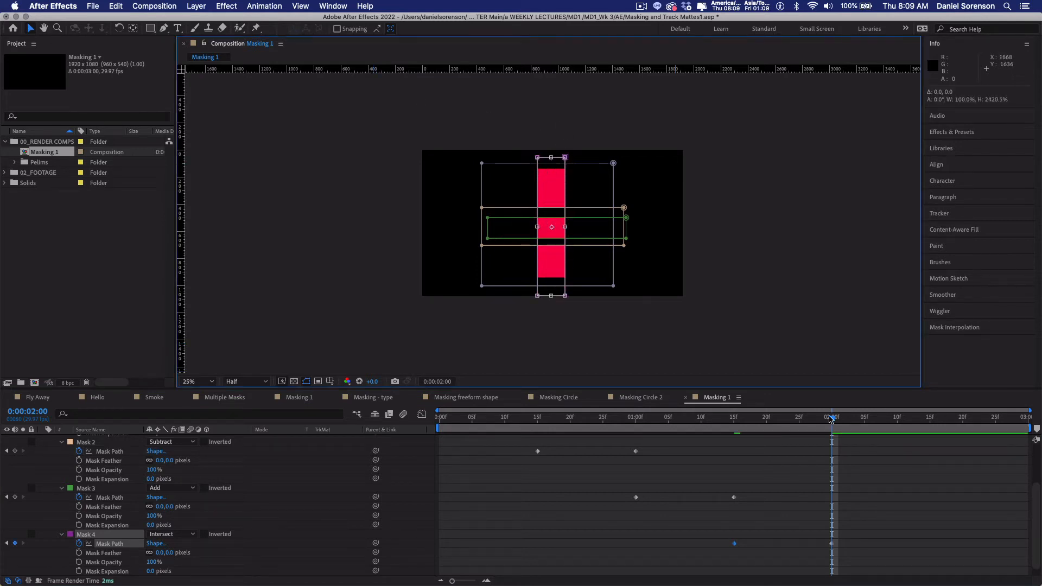
At 0:00:01:25, draw two thin rectangular masks above the solid, one on each side of Mask 4, the right one about 218 by 27 px.
left_click_drag(833, 419, 801, 422)
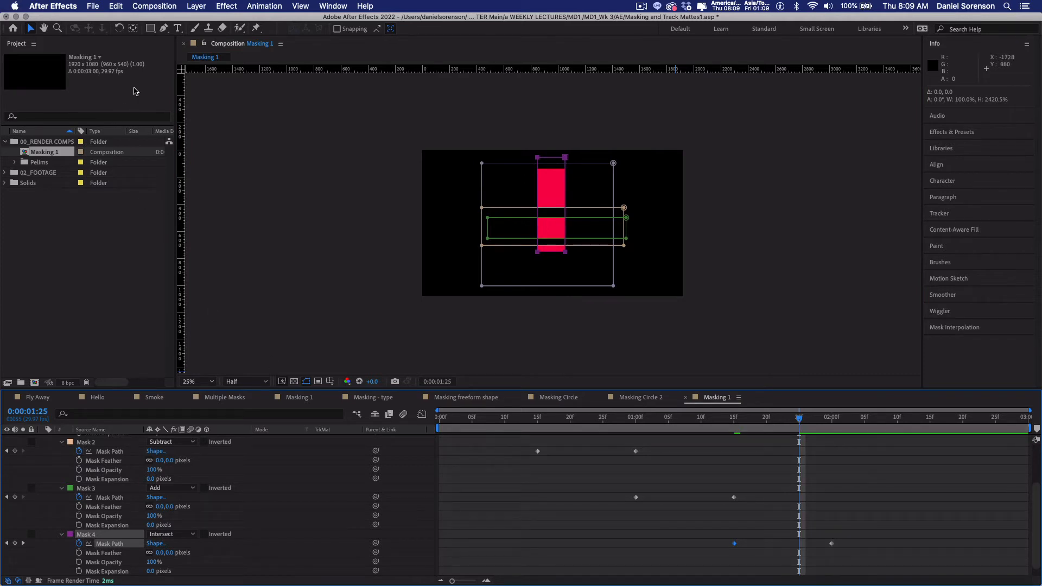
left_click(150, 27)
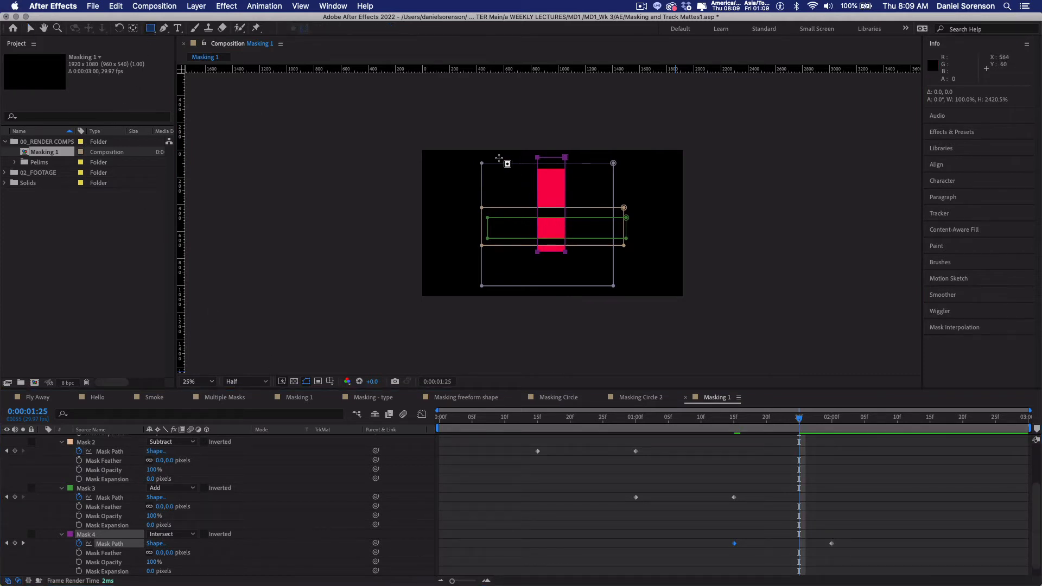
left_click_drag(493, 155, 611, 161)
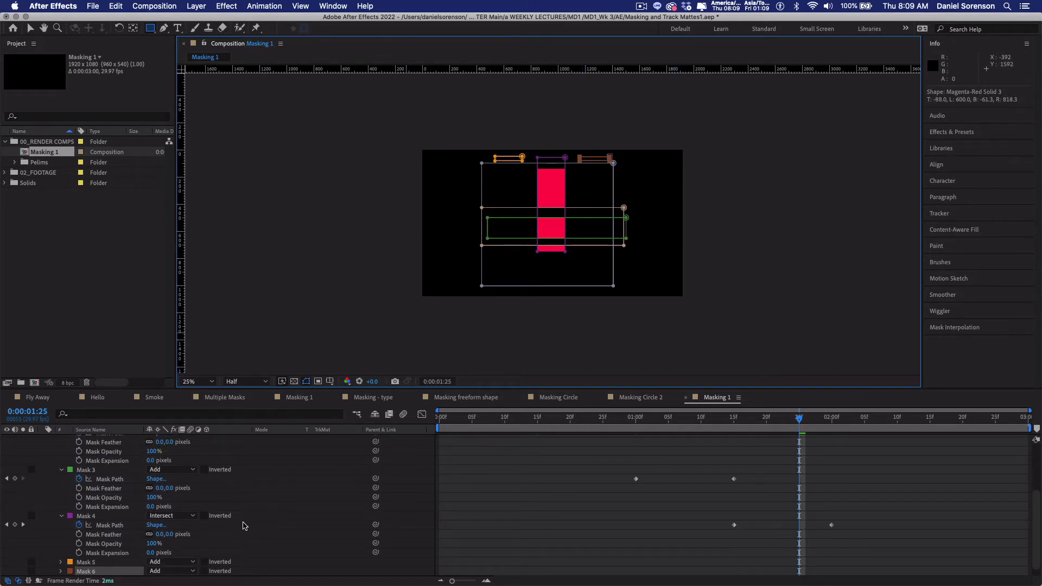
scroll(245, 525, "down", 1)
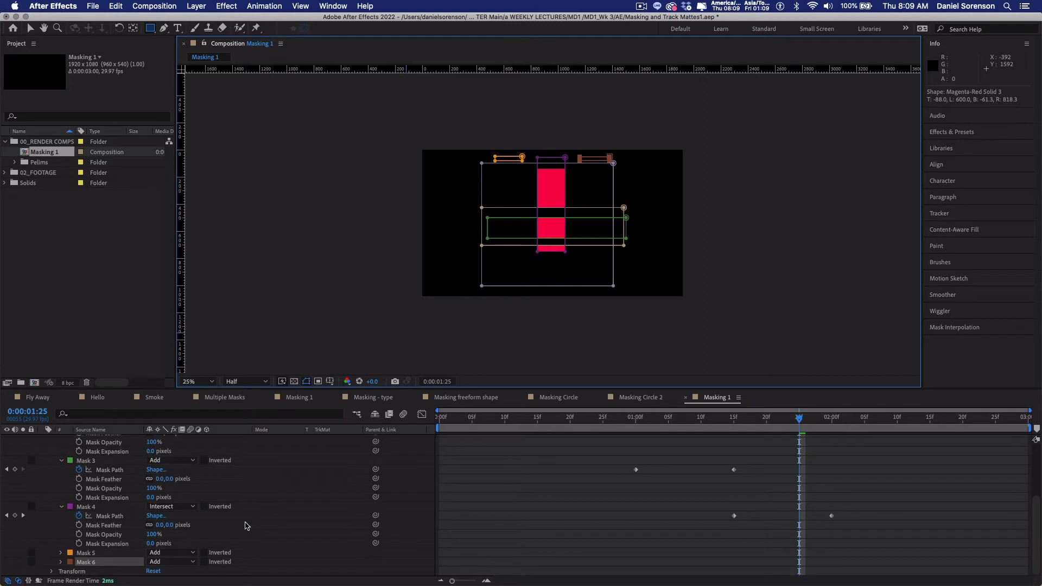
Keyframe the mask paths of Mask 5 and Mask 6 at 0:00:01:25.
left_click(61, 554)
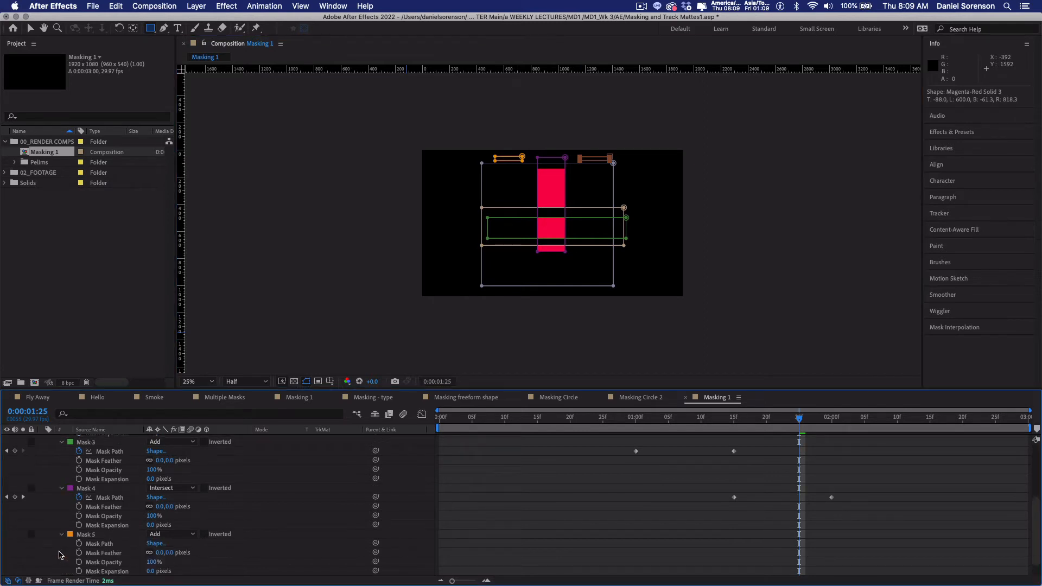
left_click(79, 544)
scroll(263, 541, "down", 1)
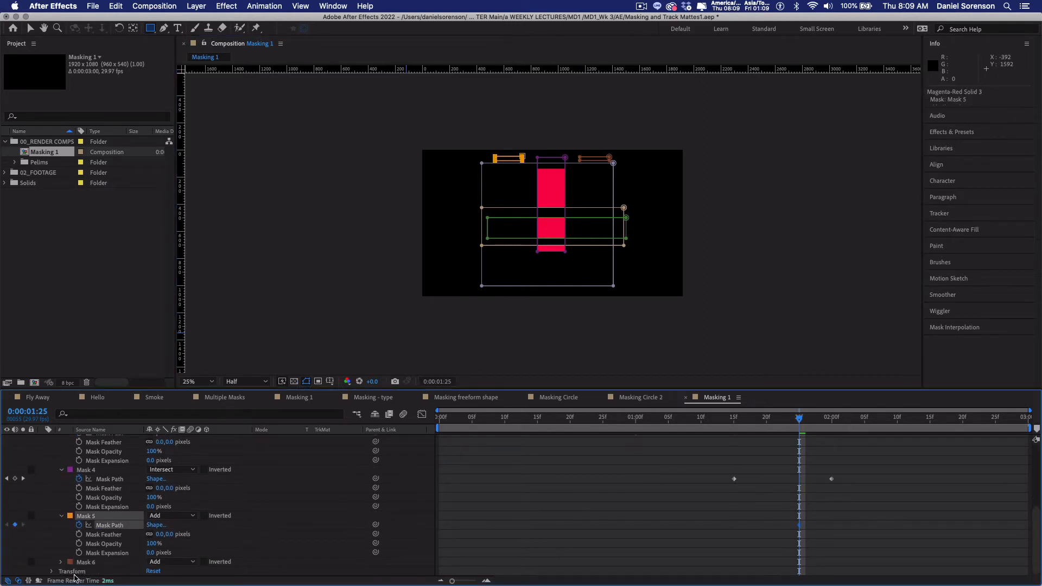
left_click(61, 562)
left_click(80, 544)
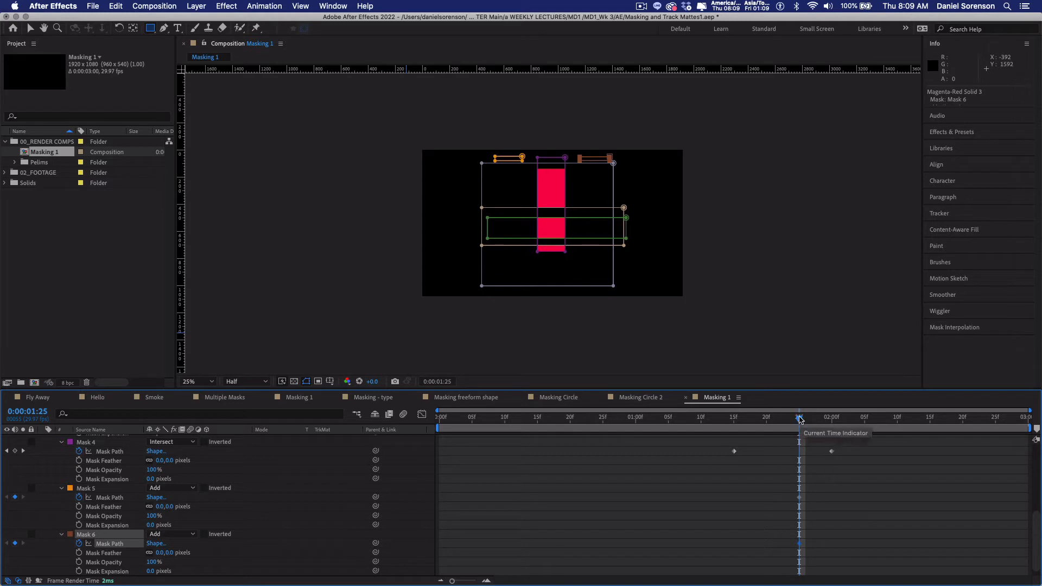
At 0:00:02:10, stretch Mask 5 downward past the solid's bottom edge.
left_click_drag(819, 429, 898, 426)
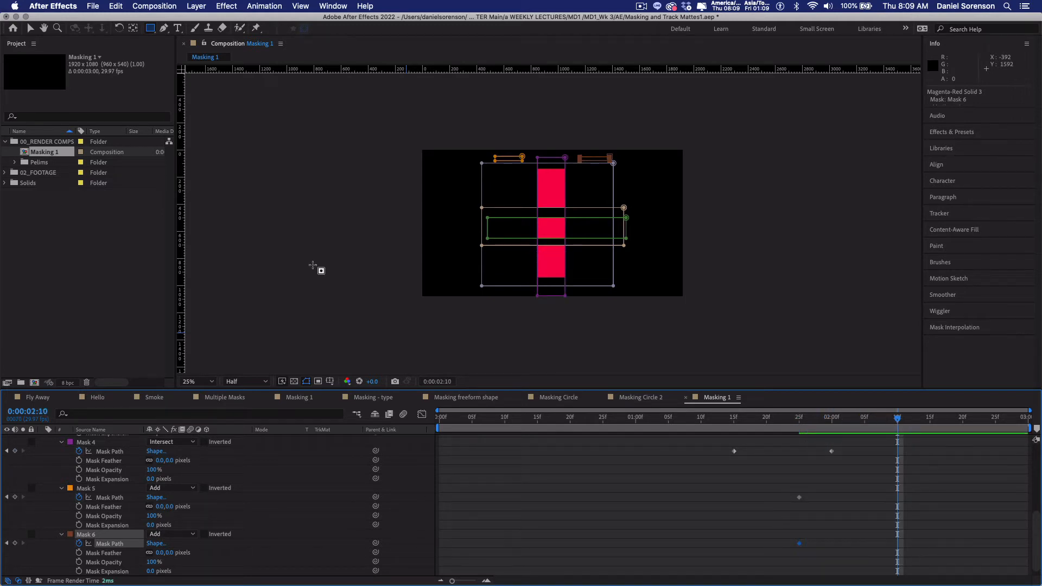
left_click(31, 29)
left_click(508, 158)
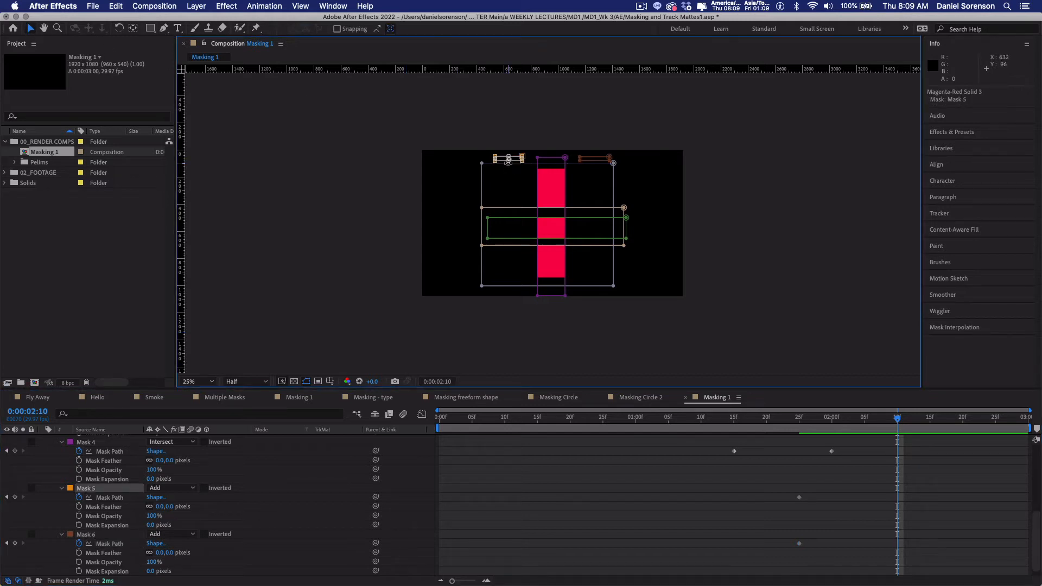
key("period")
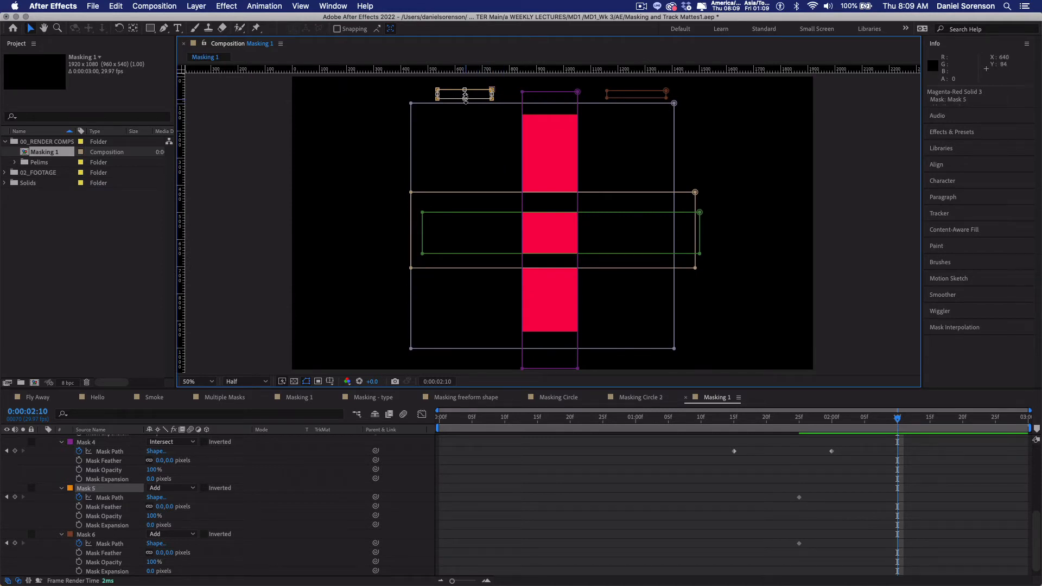
left_click_drag(465, 99, 460, 372)
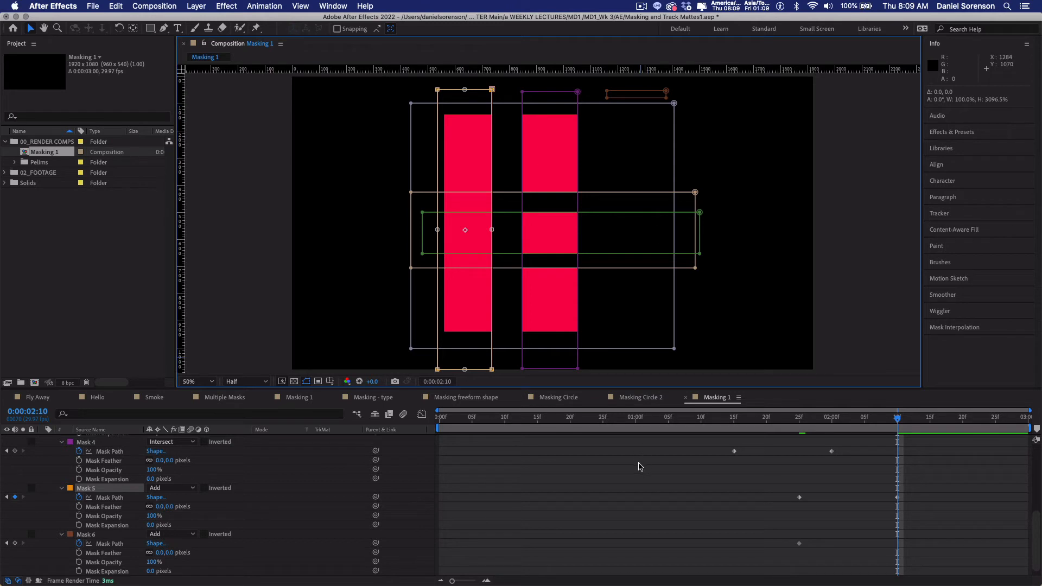
left_click(641, 468)
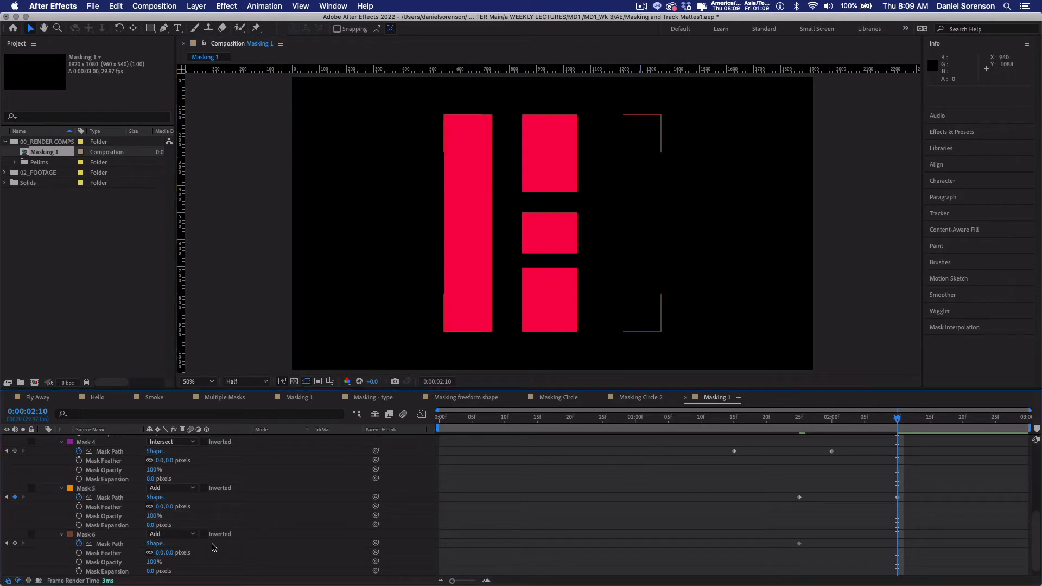
Stretch Mask 6 downward past the solid's bottom edge at 0:00:02:10 and preview the animation from the start.
scroll(133, 522, "down", 1)
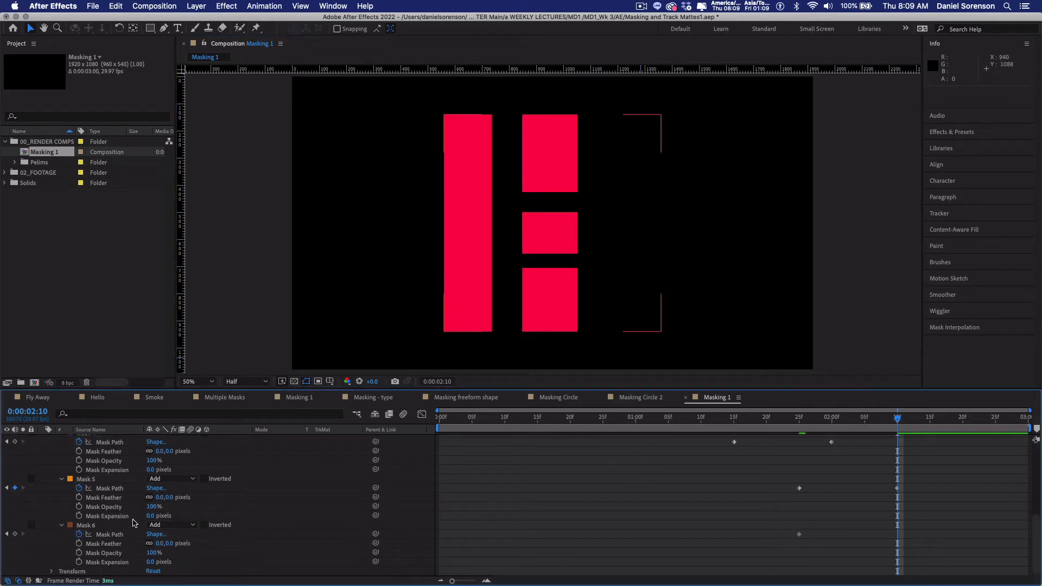
left_click(91, 530)
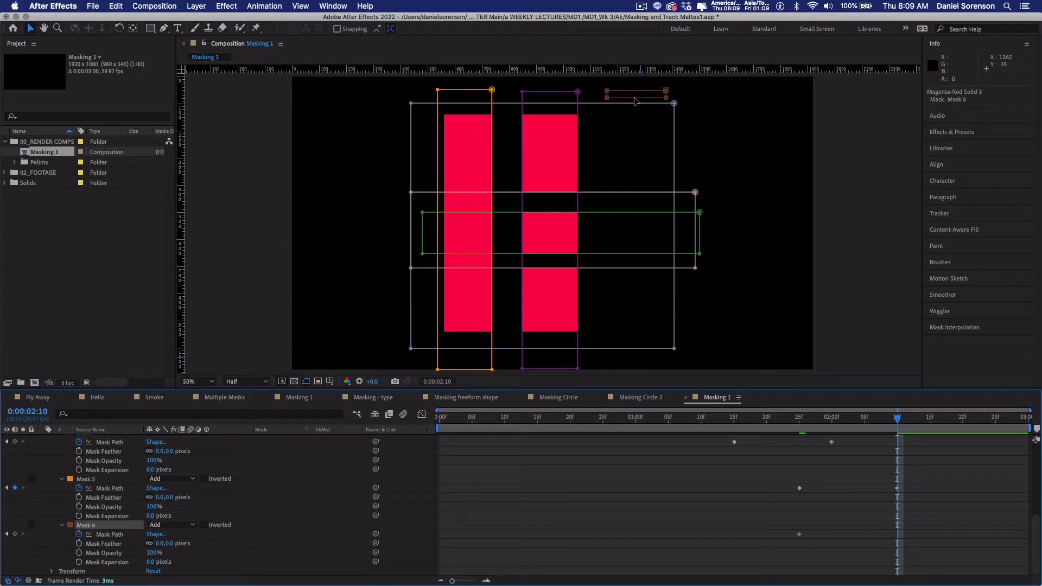
double_click(638, 97)
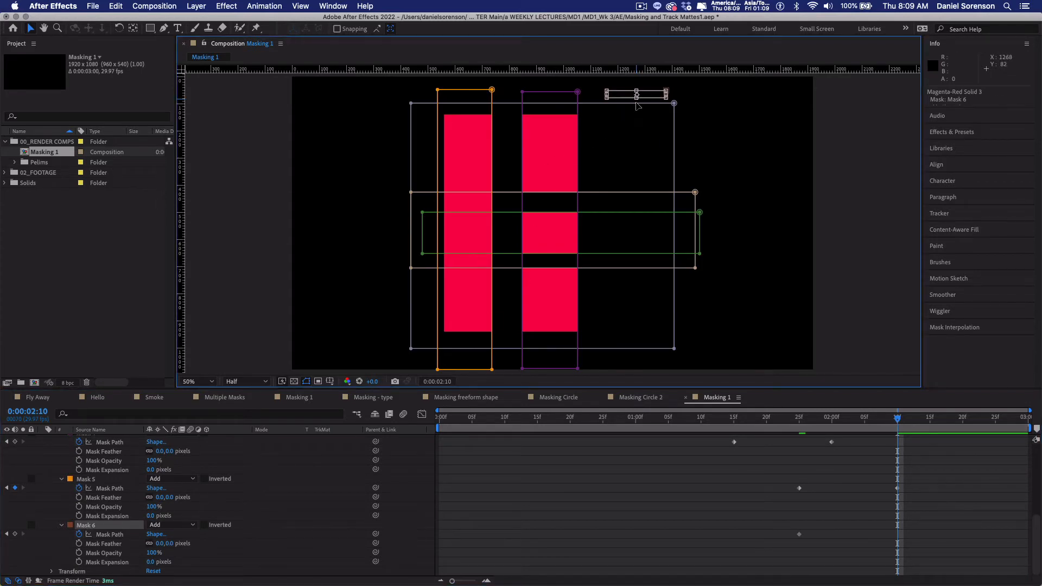
left_click_drag(637, 106, 649, 366)
left_click(449, 422)
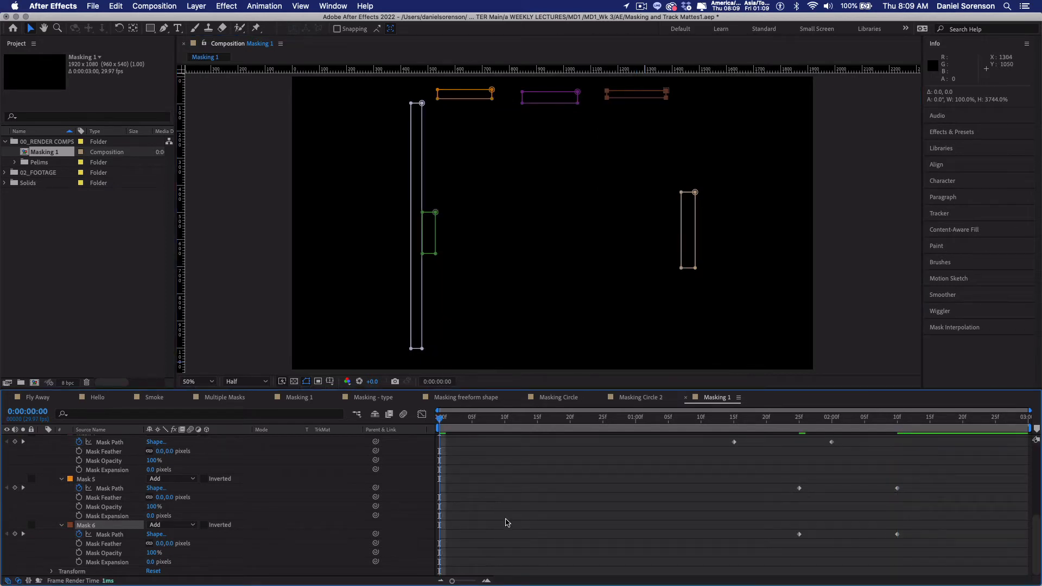
key("space")
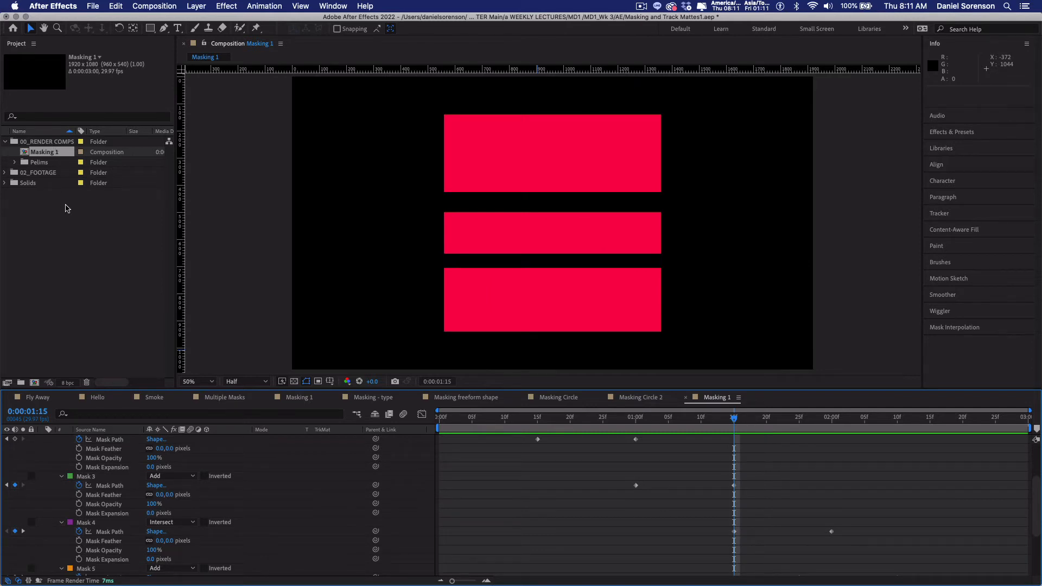
Create a new composition named Mask 2.
key("super+n")
type("Mask 2")
key("Return")
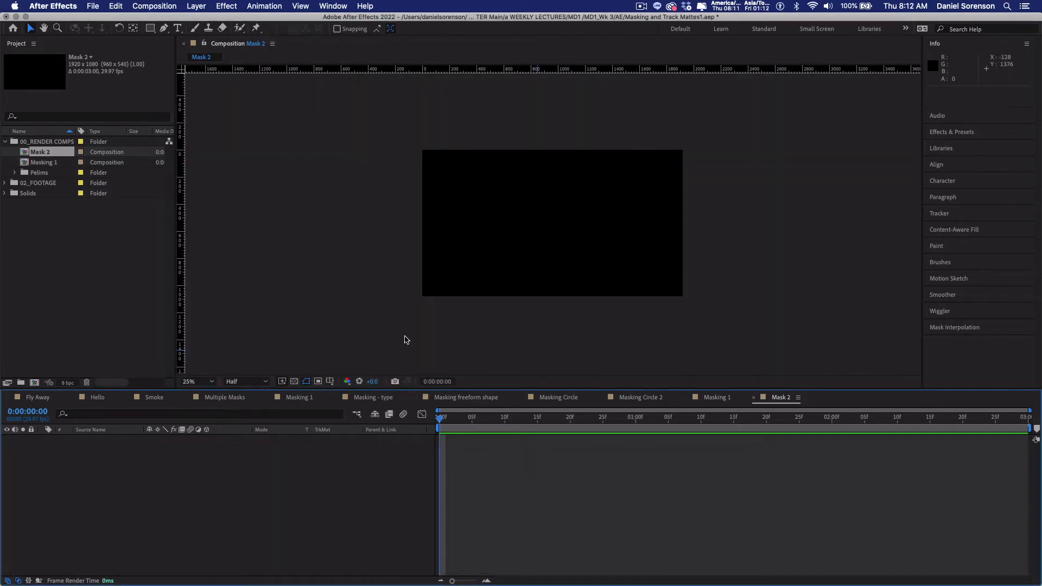
Add a comp-size magenta-red solid, 1920 by 1080 px, to the Mask 2 composition.
key("super+y")
left_click(422, 313)
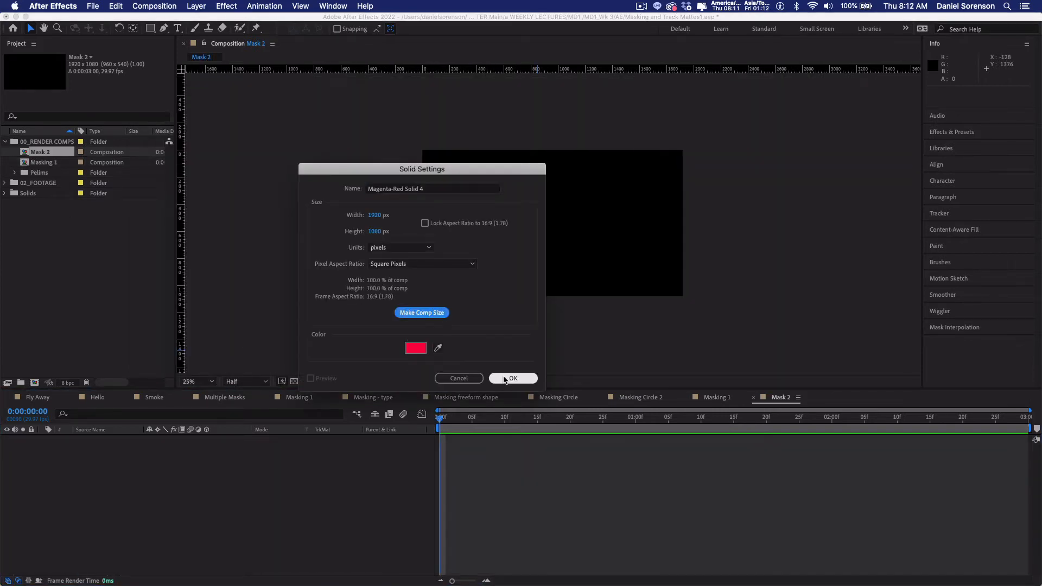
left_click(508, 380)
left_click(511, 380)
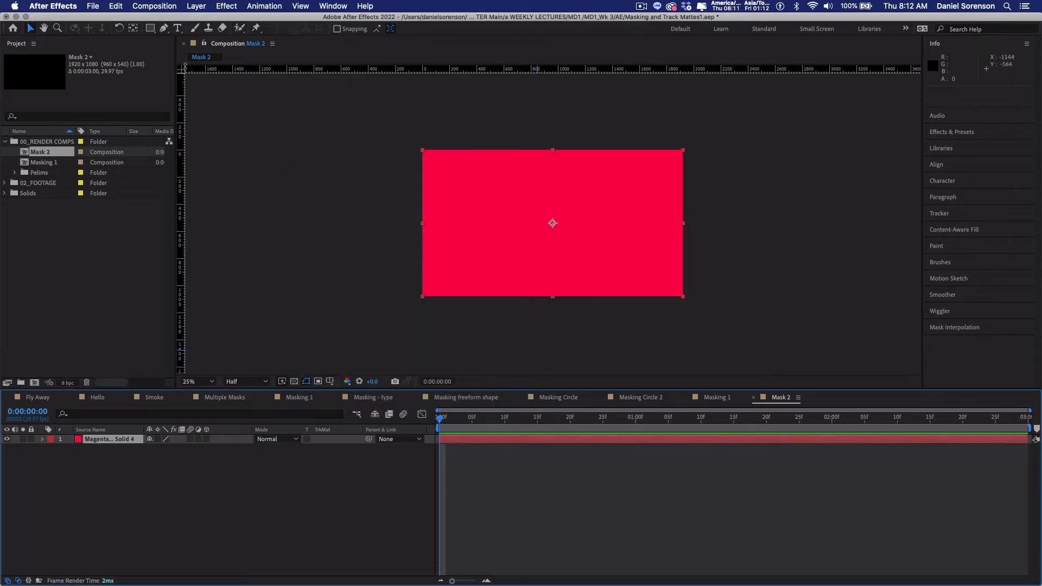
With the Pen tool, draw a closed, curved freeform mask in the solid's left half and expand the layer's properties.
left_click(164, 28)
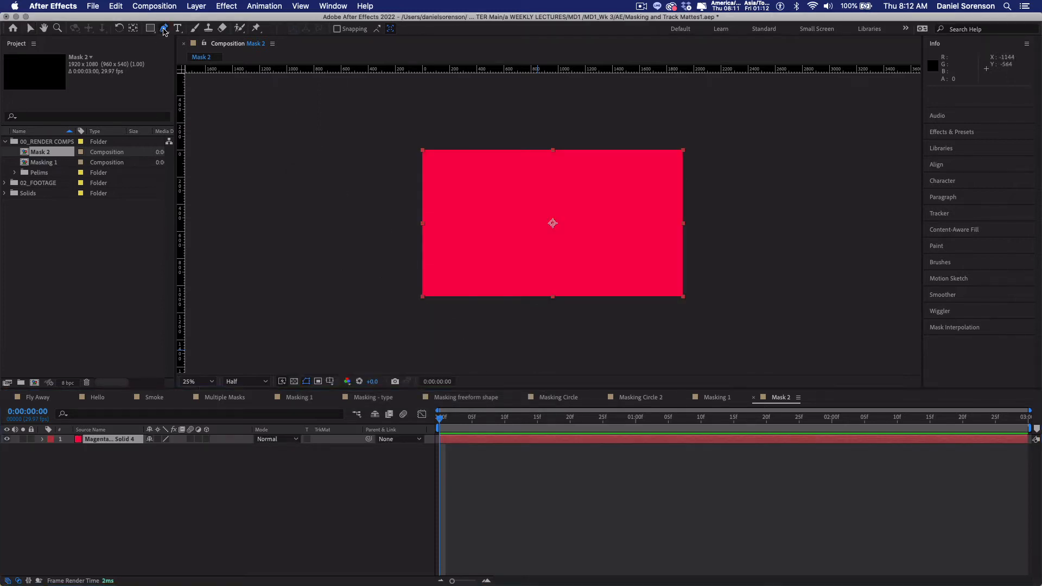
left_click(436, 205)
mouse_move(457, 184)
left_mouse_down()
mouse_move(508, 210)
mouse_move(487, 250)
mouse_move(476, 221)
left_mouse_up()
left_click_drag(471, 211, 441, 216)
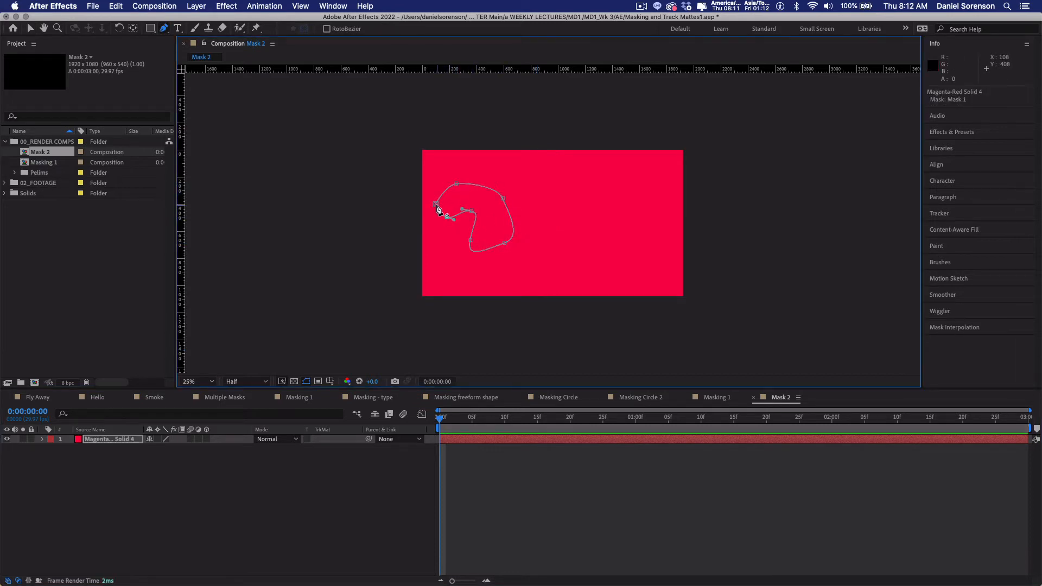
left_click(436, 205)
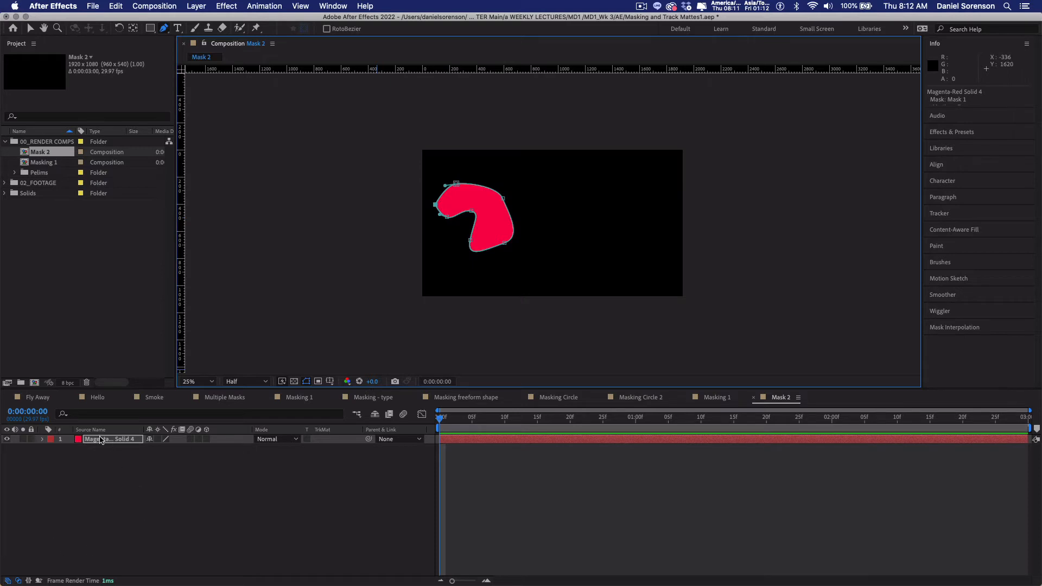
left_click(43, 439)
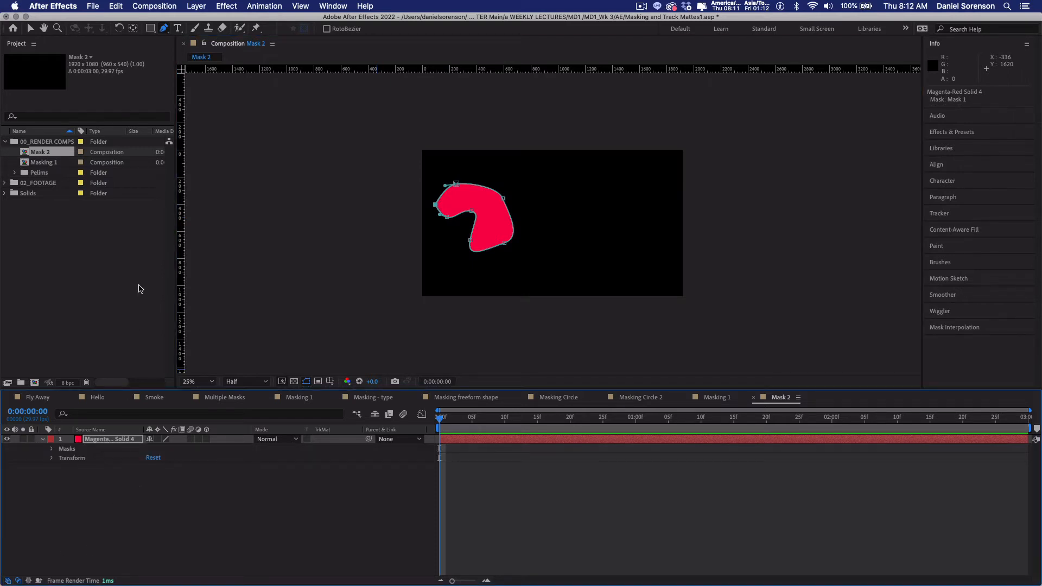
Move the freeform mask about 700 px left, fully outside the frame, and enable Mask Path keyframing for Mask 1 at 0:00:00:00.
left_click(30, 28)
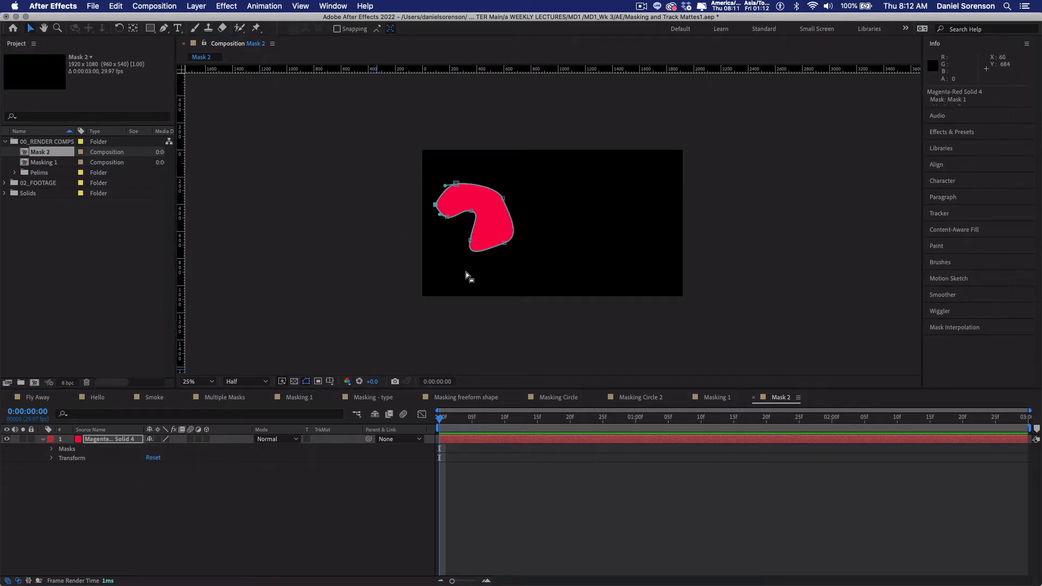
double_click(491, 252)
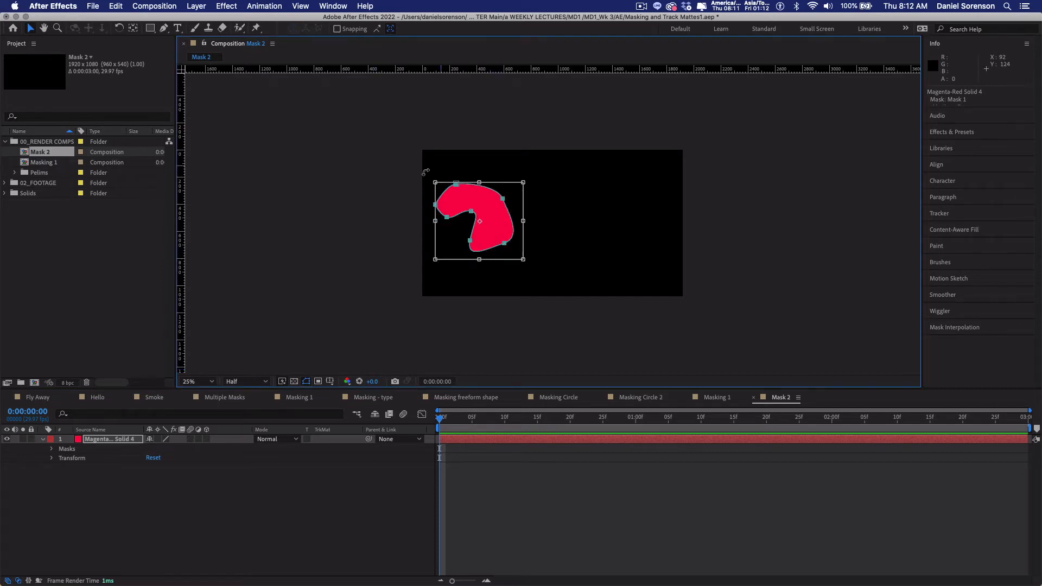
left_click_drag(491, 251, 401, 248)
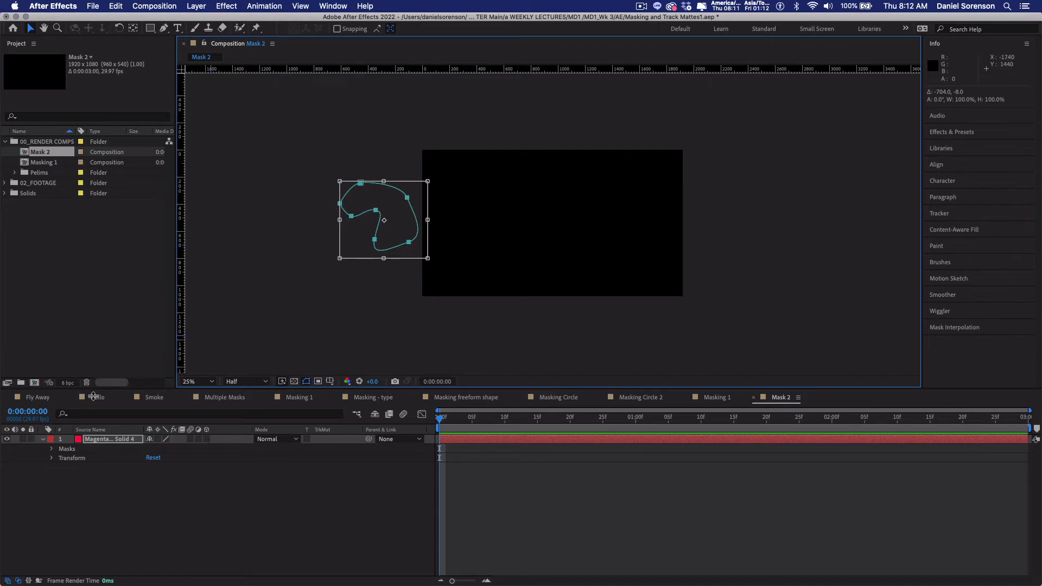
left_click(52, 449)
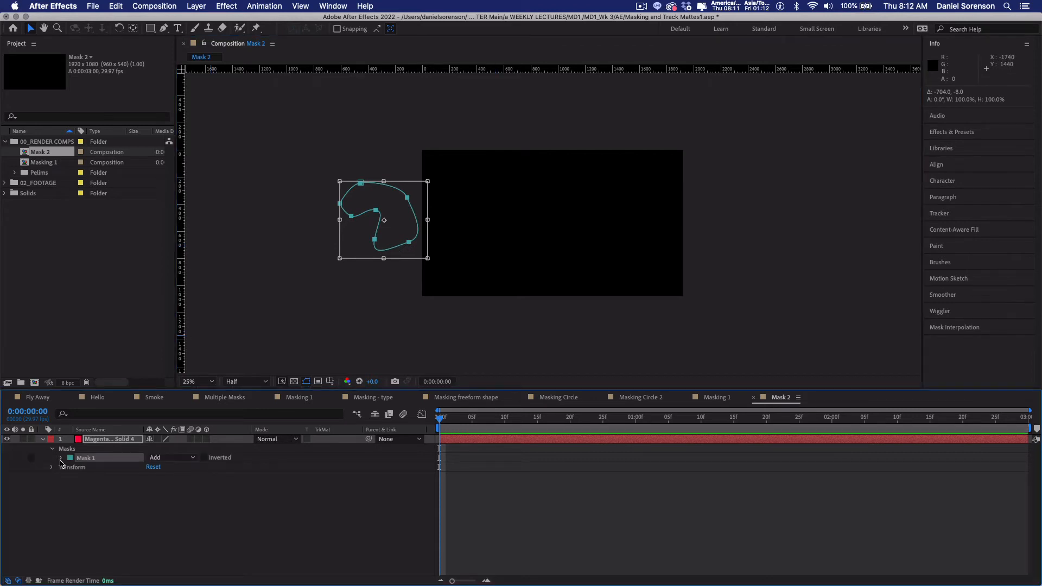
left_click(61, 459)
left_click(80, 468)
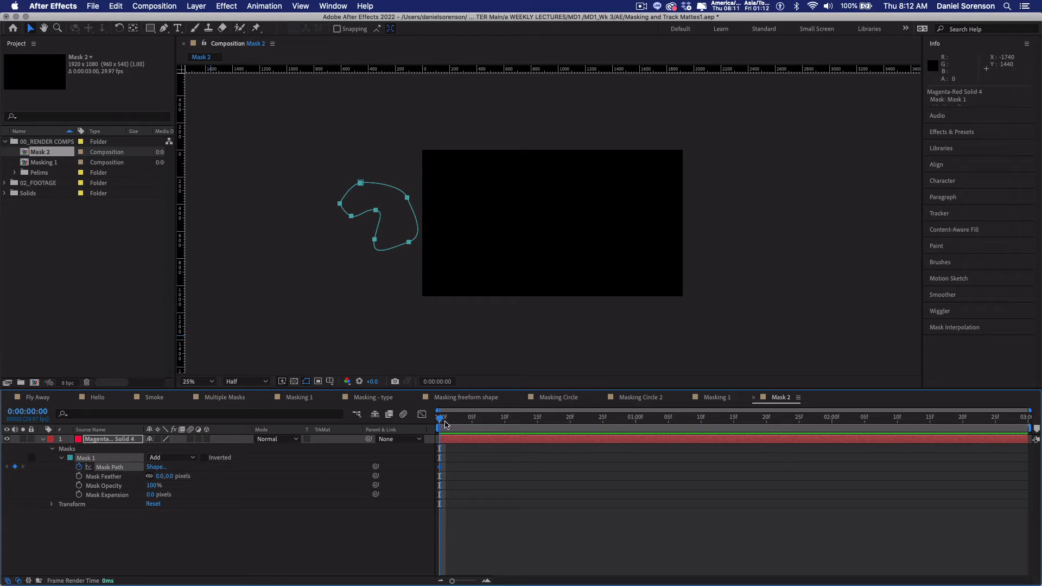
At 0:00:00:10, move the whole mask about 720 px right, into the left half of the frame.
left_click_drag(443, 424, 507, 425)
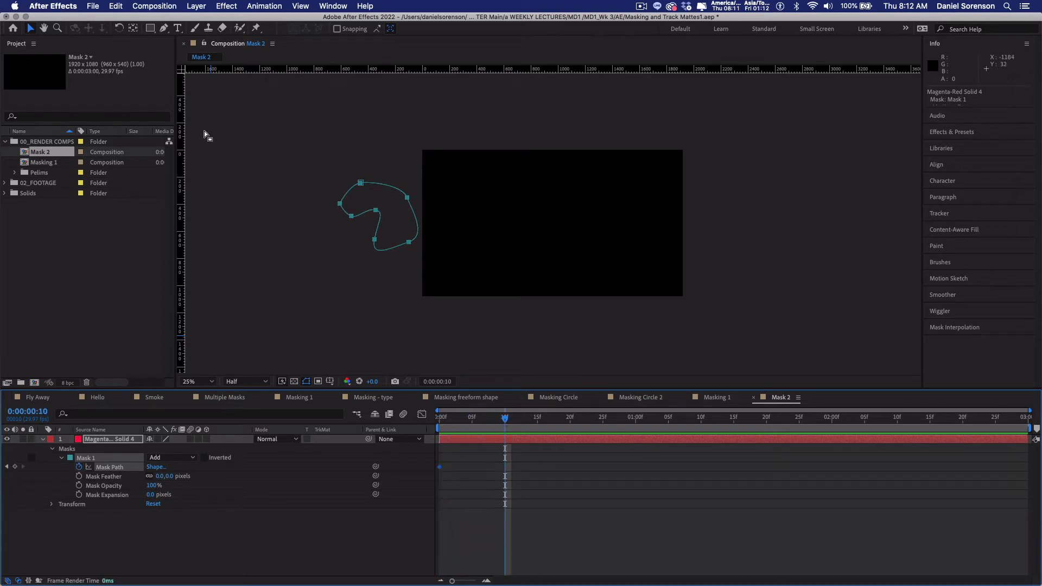
double_click(399, 248)
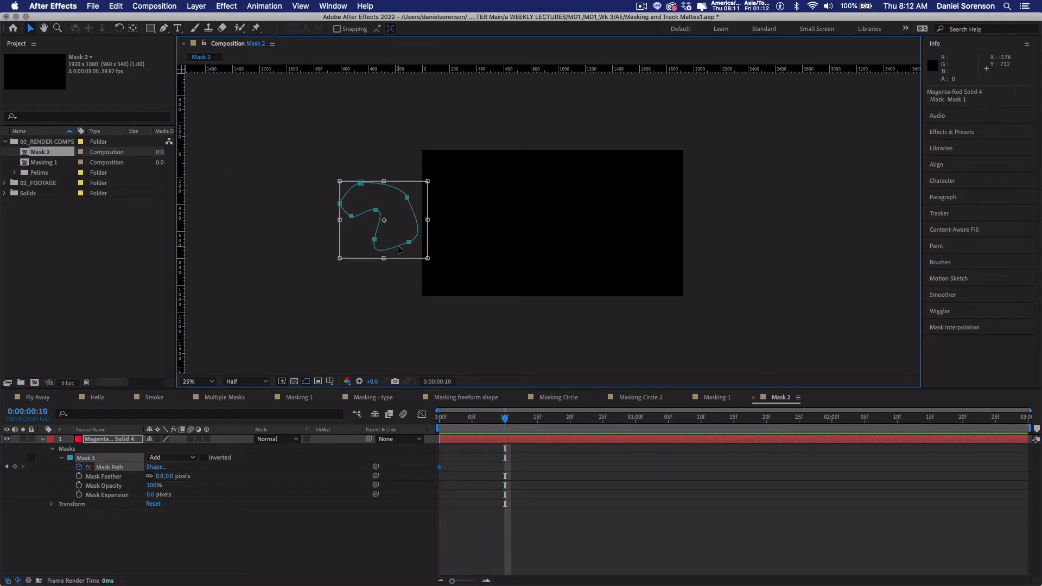
left_click_drag(400, 249, 496, 253)
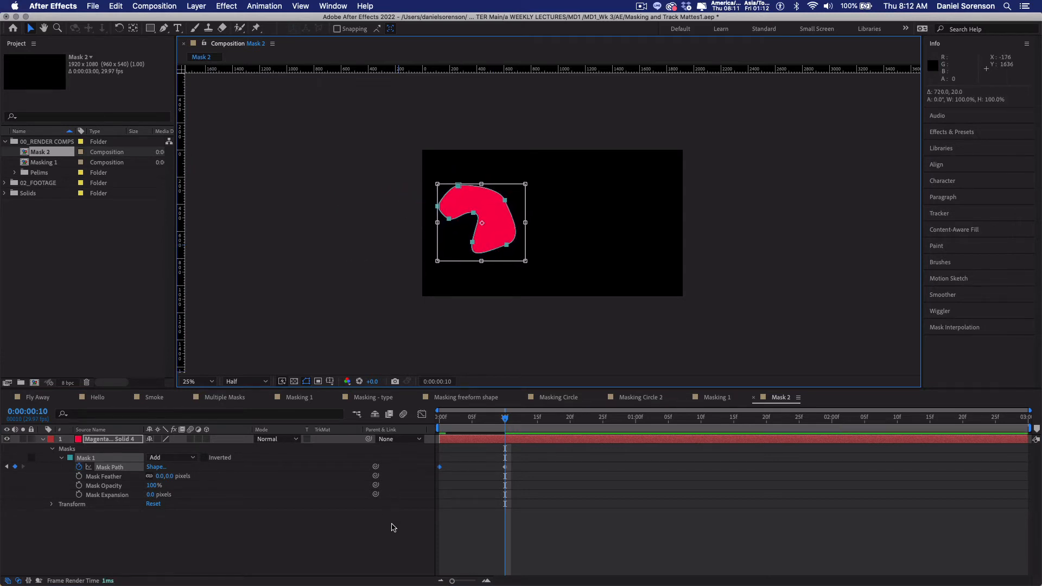
Reshape the mask at 0:00:00:10 by shifting individual vertices rightward and indenting its left side.
left_click(395, 522)
left_click(496, 251)
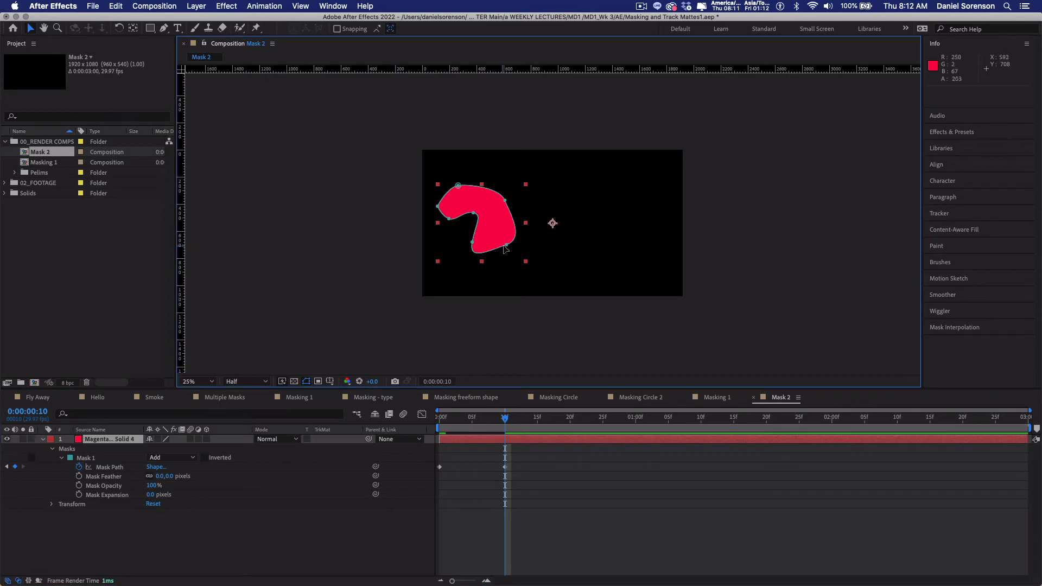
left_click(507, 246)
left_click_drag(506, 245, 542, 238)
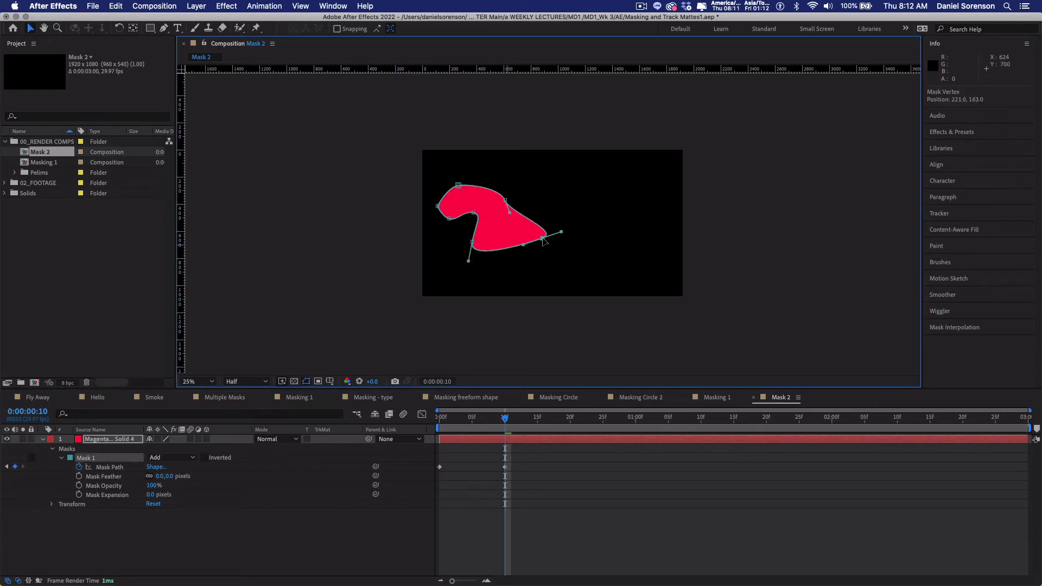
left_click_drag(474, 244, 540, 190)
left_click_drag(459, 185, 500, 181)
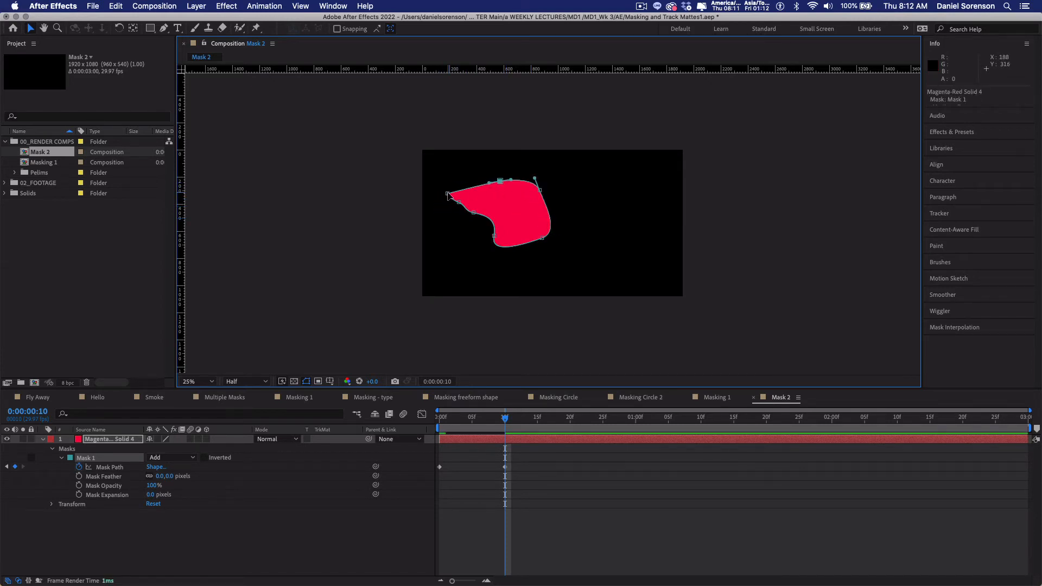
left_click_drag(447, 193, 462, 192)
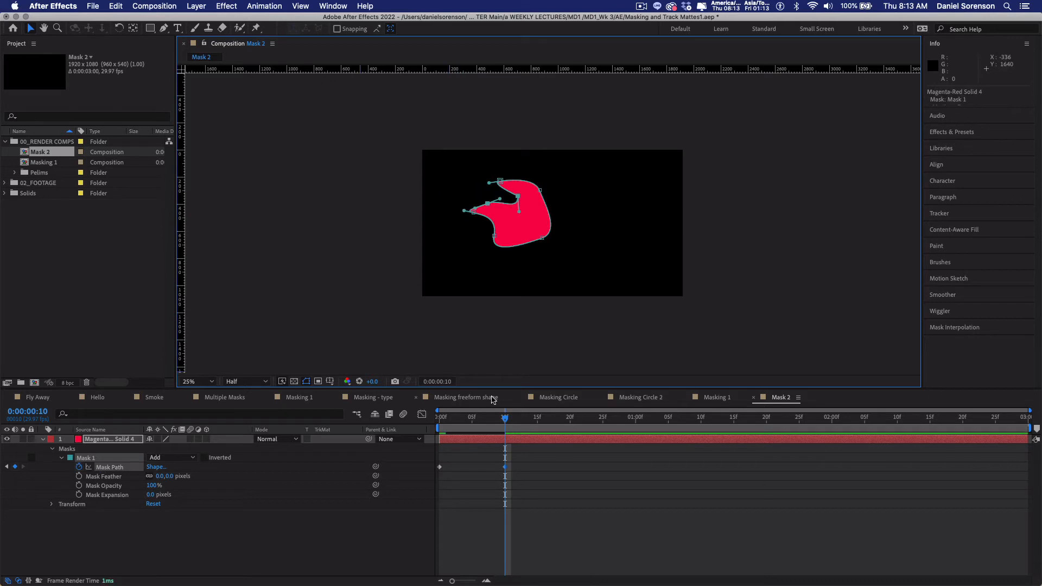
At 0:00:00:20, move the whole mask about 544 px right, into the right half of the frame.
left_click_drag(477, 418, 570, 417)
left_click(527, 246)
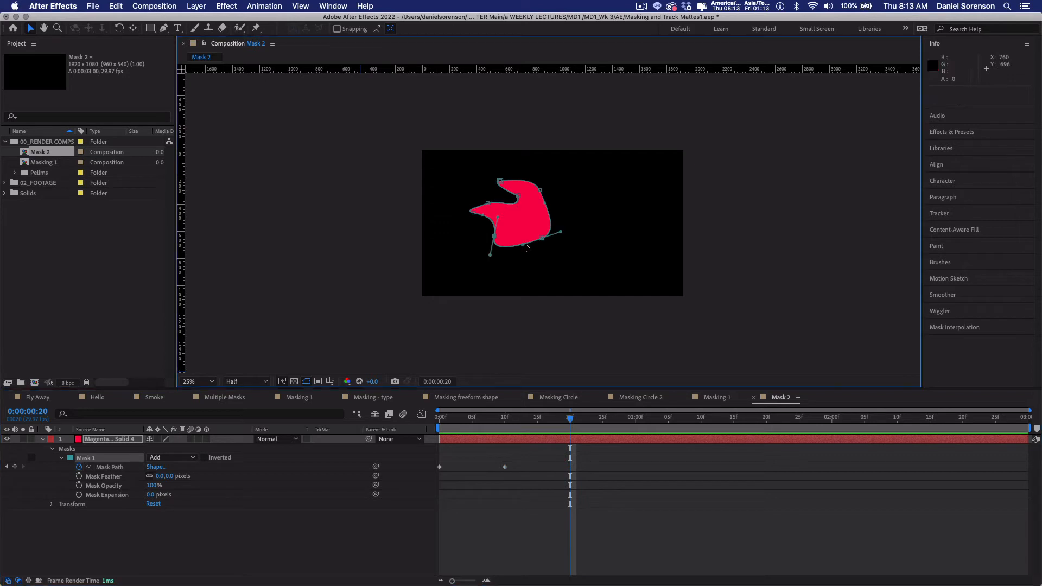
double_click(513, 248)
left_click_drag(513, 248, 586, 247)
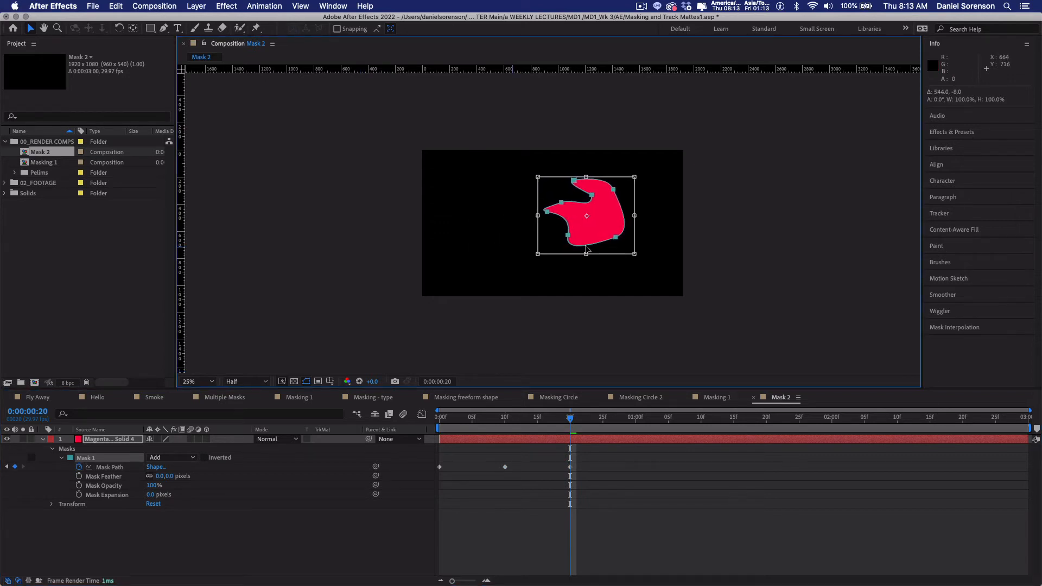
Reshape the mask at 0:00:00:20 by stretching its upper vertices toward the frame's upper-right corner and pulling a lower vertex downward.
left_click(487, 530)
left_click(599, 255)
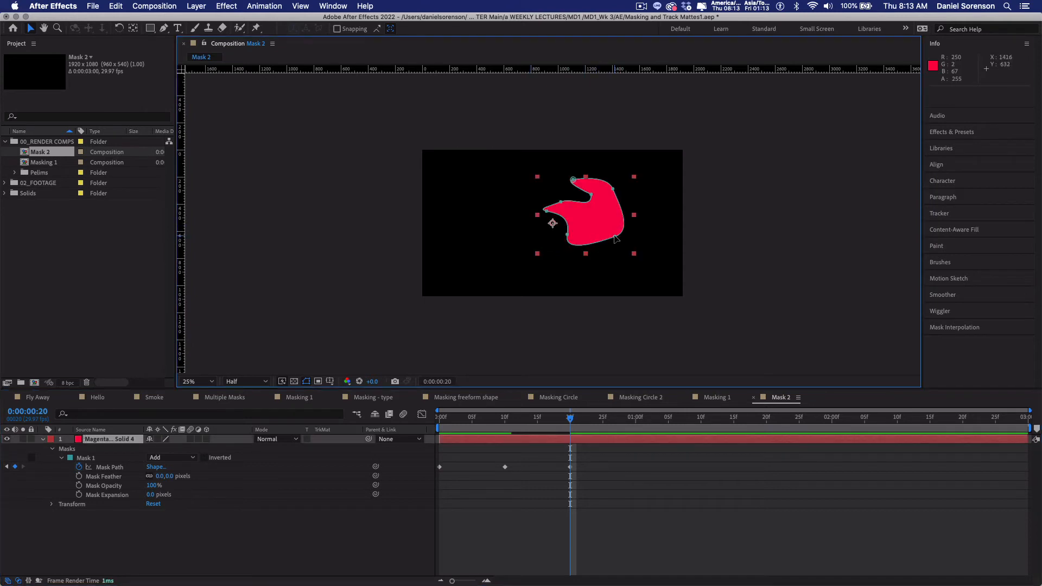
left_click(615, 238)
left_click_drag(618, 193, 676, 185)
left_click(592, 196)
left_click_drag(593, 195, 627, 202)
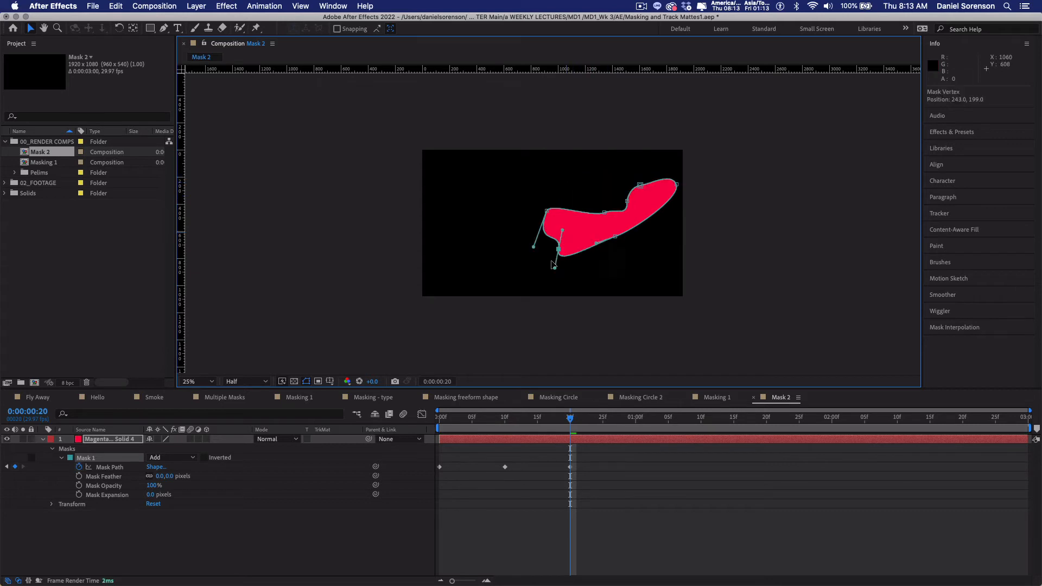
left_click_drag(556, 250, 600, 270)
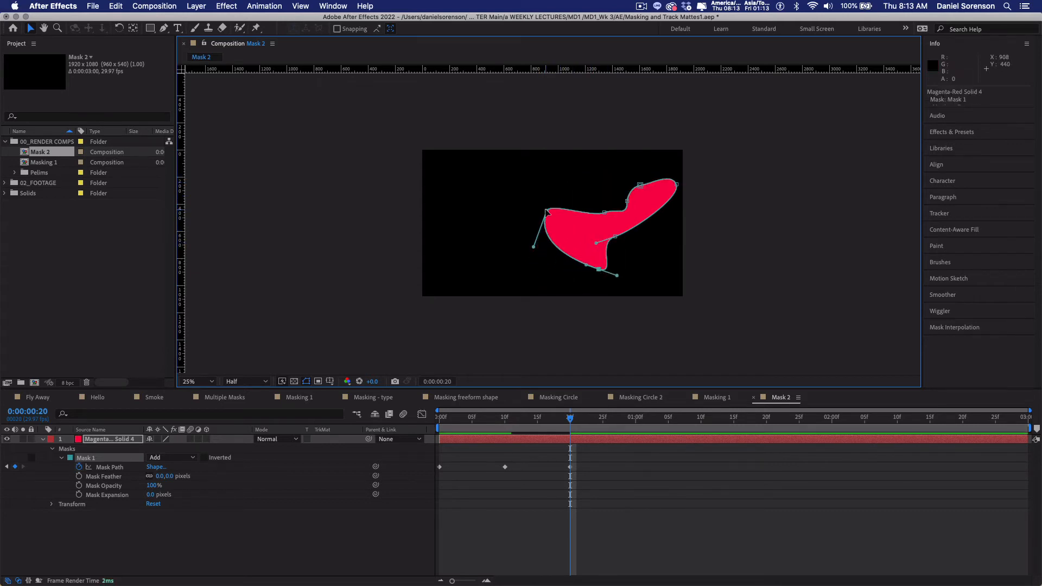
At 0:00:00:29, move the mask's vertices past the frame's right edge so the whole shape leaves the frame.
left_click_drag(444, 430, 561, 402)
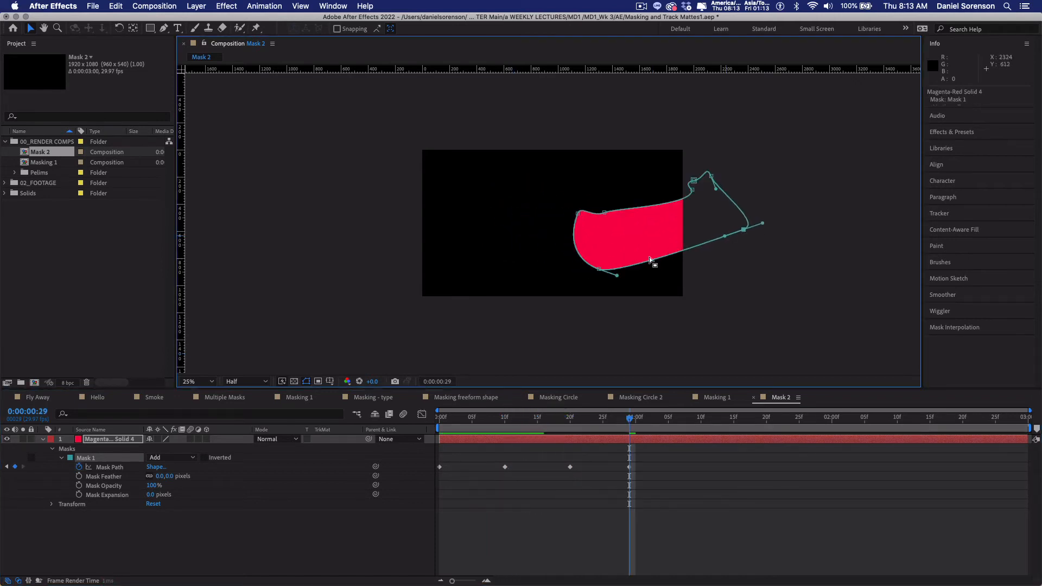
left_click_drag(598, 270, 716, 263)
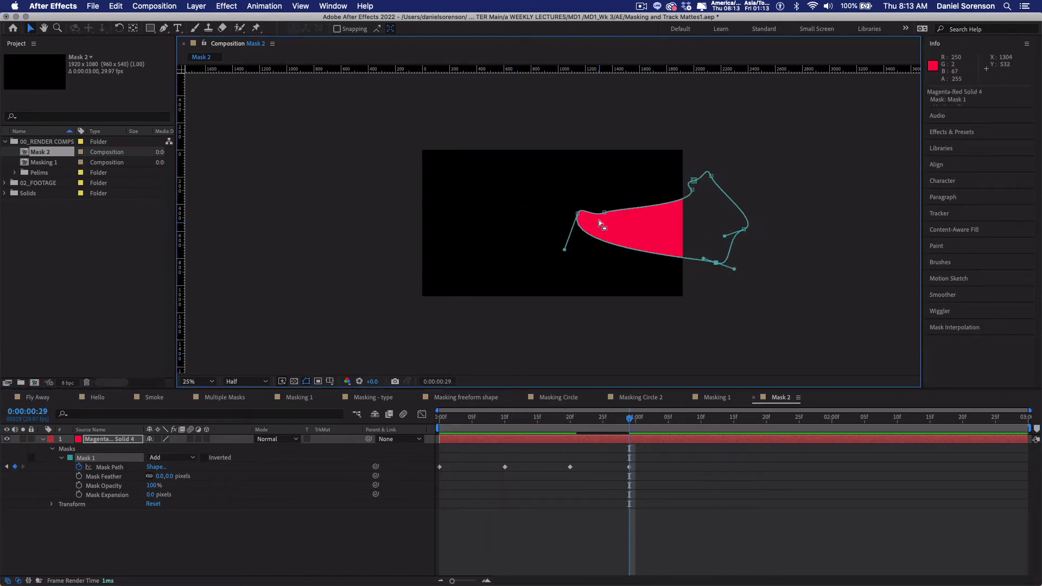
left_click_drag(604, 212, 699, 212)
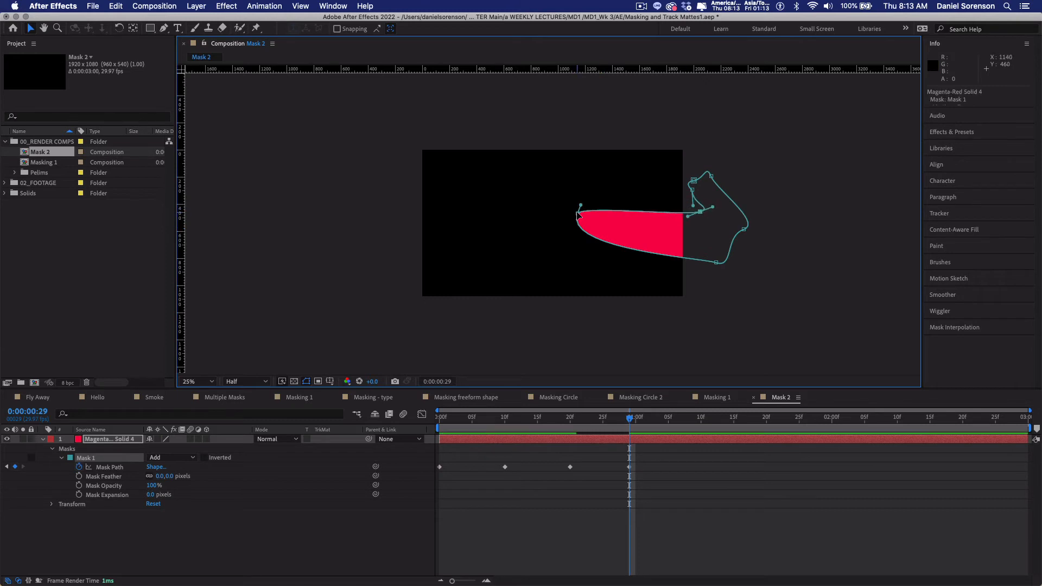
left_click_drag(577, 216, 703, 227)
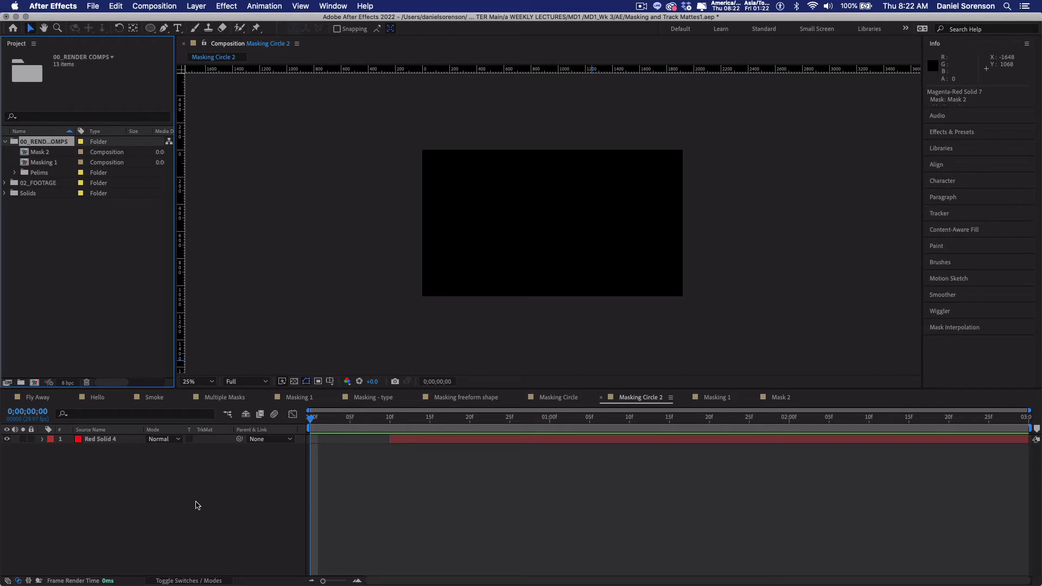
Create a new composition named circle mask.
key("super+n")
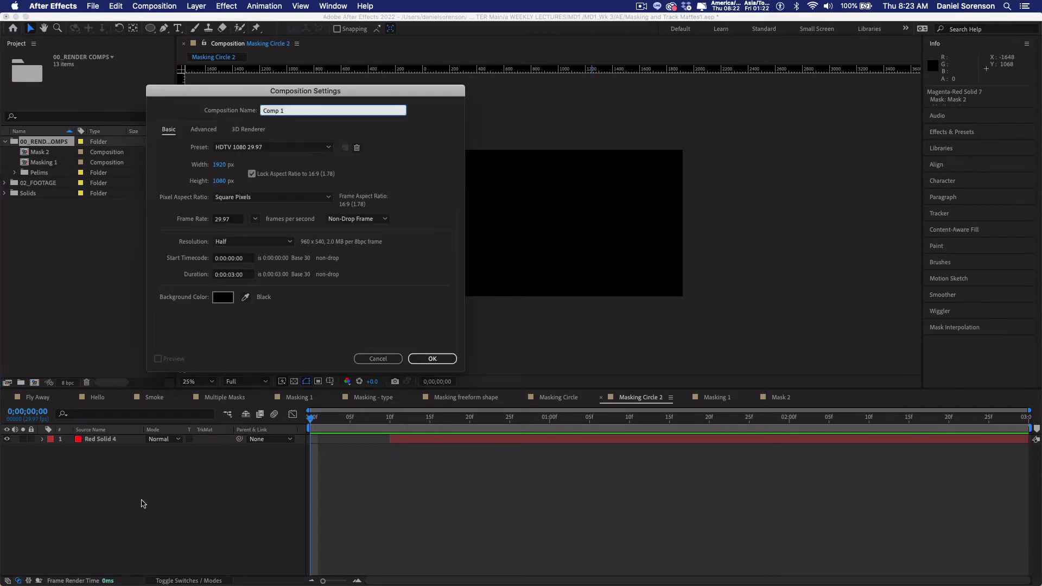
type("circle mask")
left_click(433, 359)
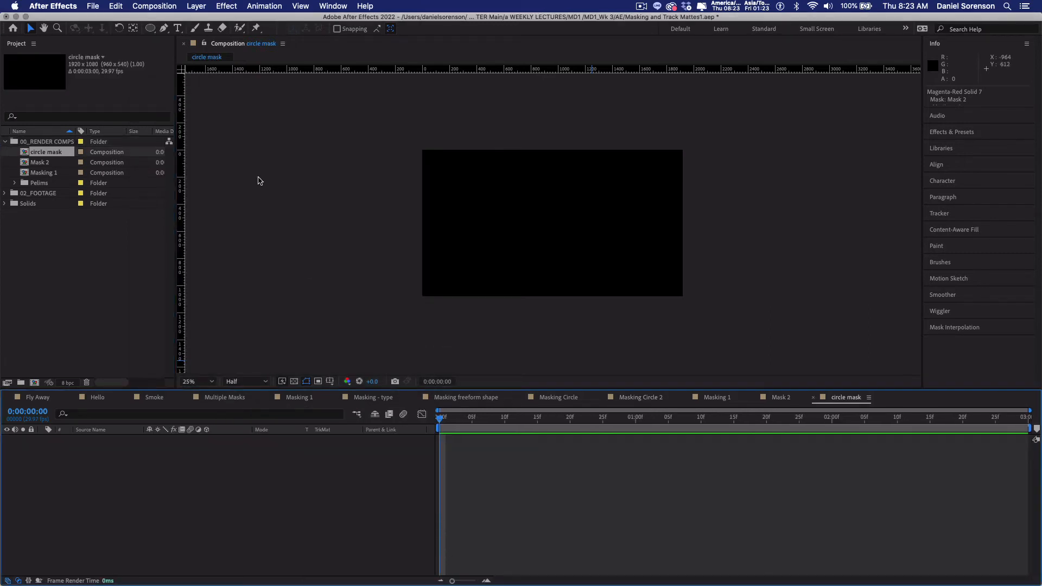
left_click_drag(150, 28, 185, 30)
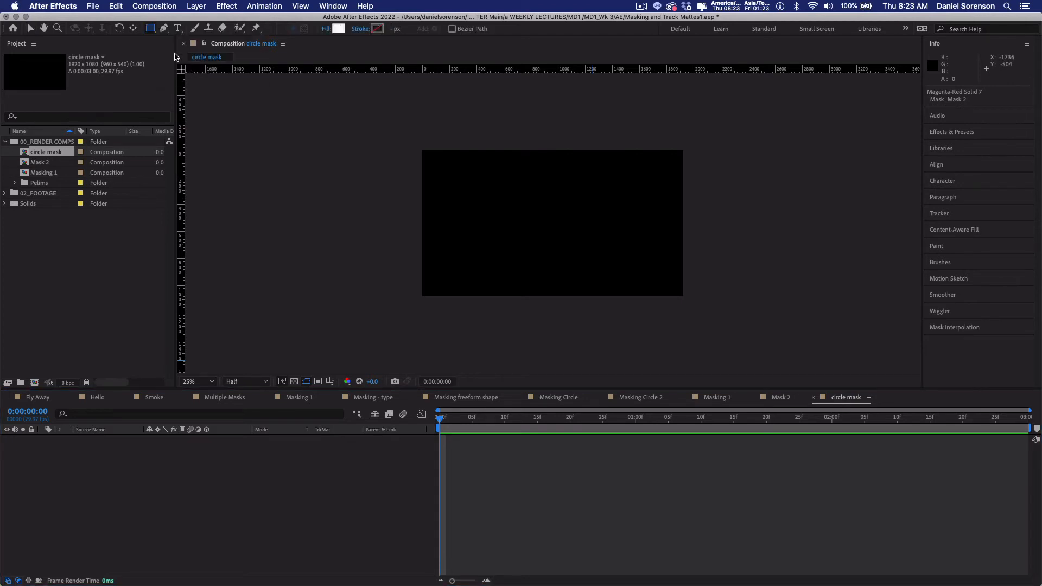
left_click_drag(421, 143, 683, 296)
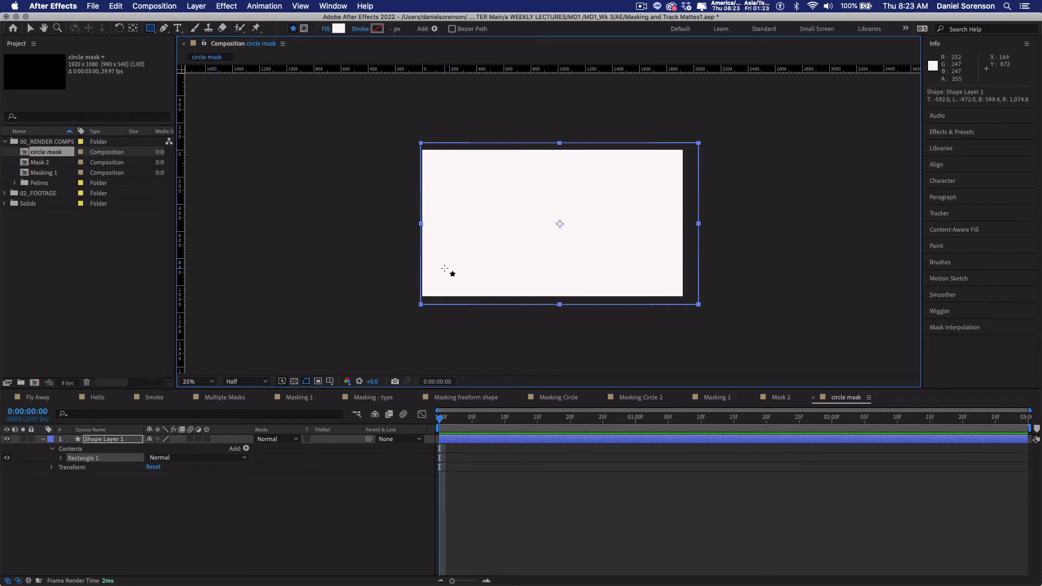
left_click_drag(383, 293, 373, 309)
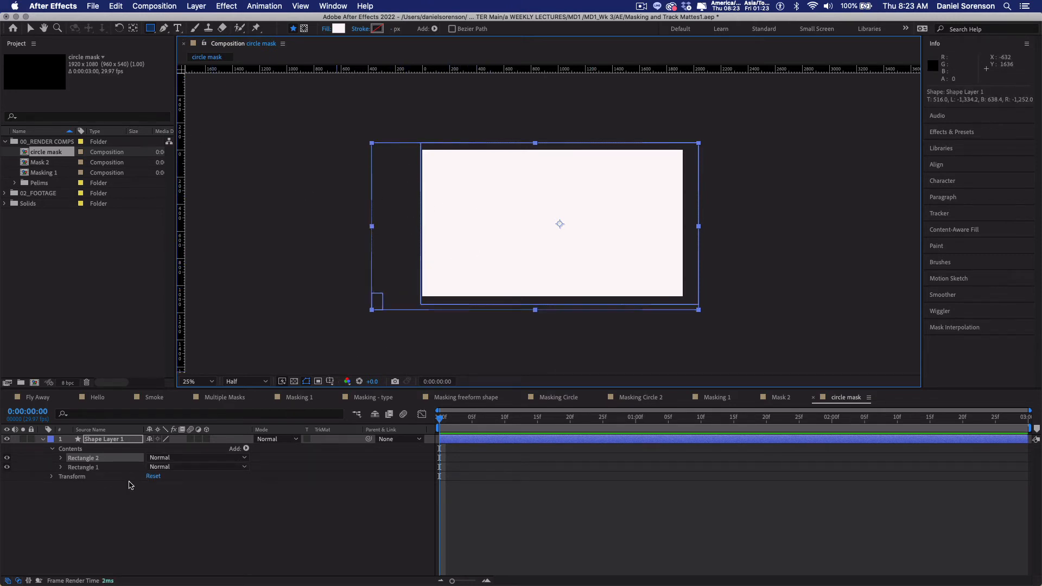
key("Delete")
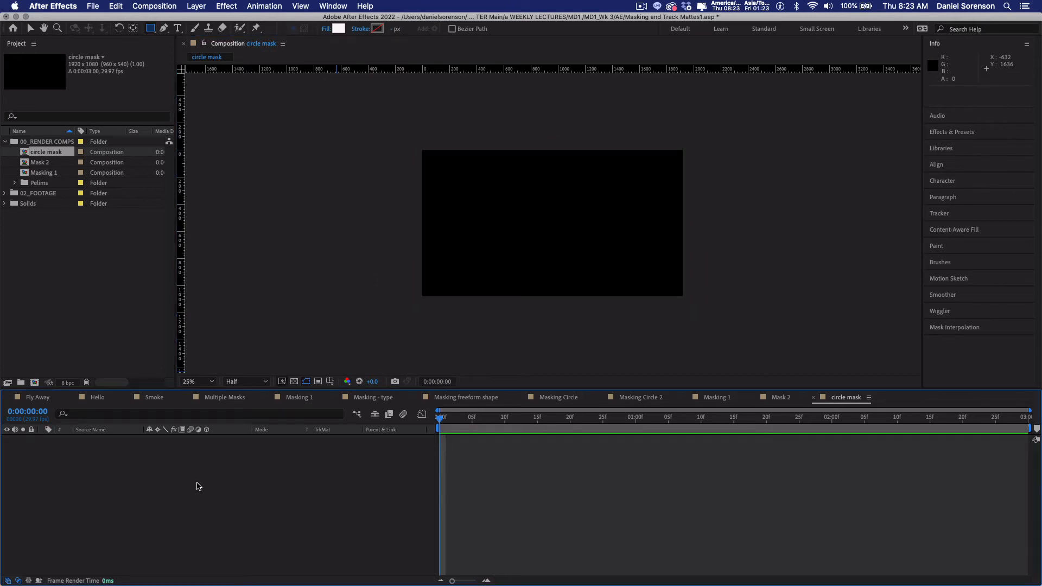
Add a comp-size magenta-red solid, 1920 by 1080 px, to the circle mask composition.
key("super+y")
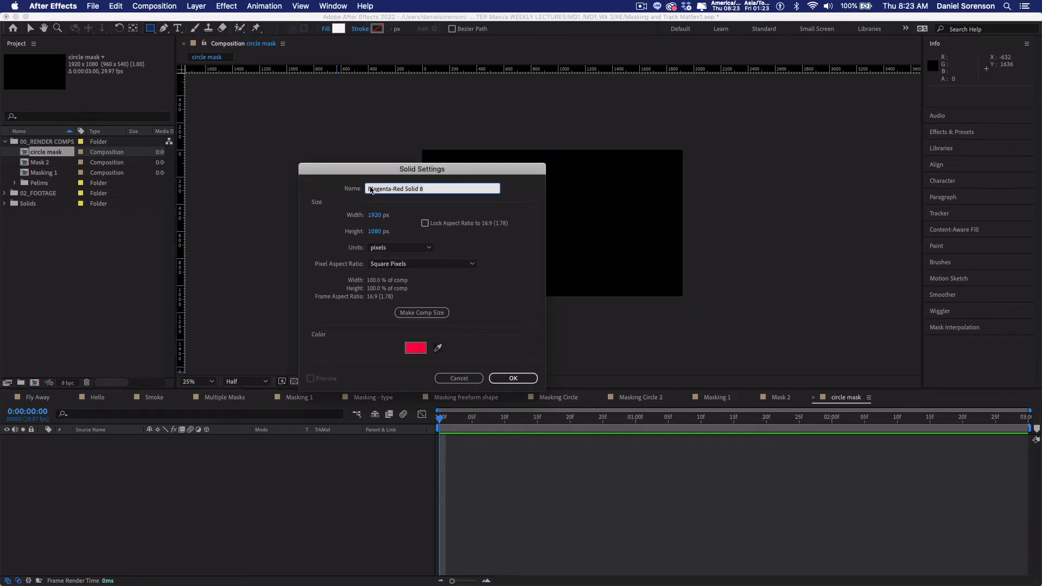
left_click(420, 314)
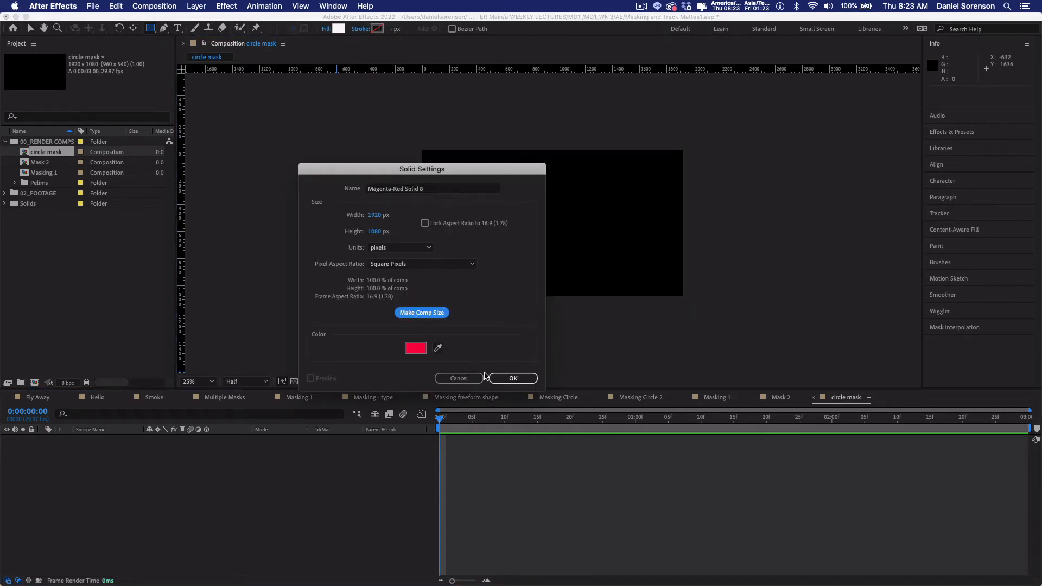
left_click(505, 379)
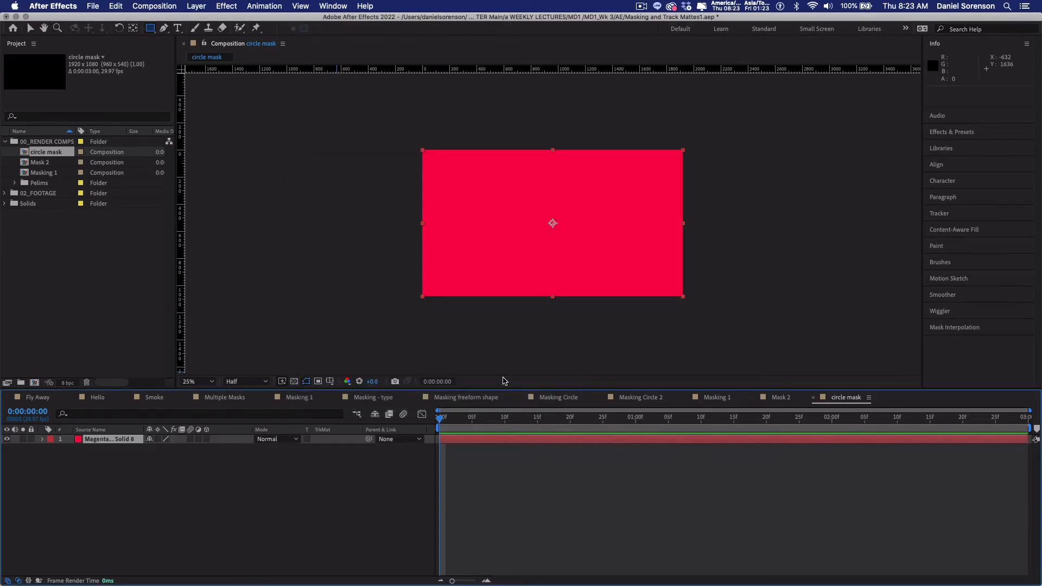
With the Ellipse tool, draw a circular mask from the solid's center, almost as tall as the frame, and show the title/action-safe guides.
left_click(150, 28)
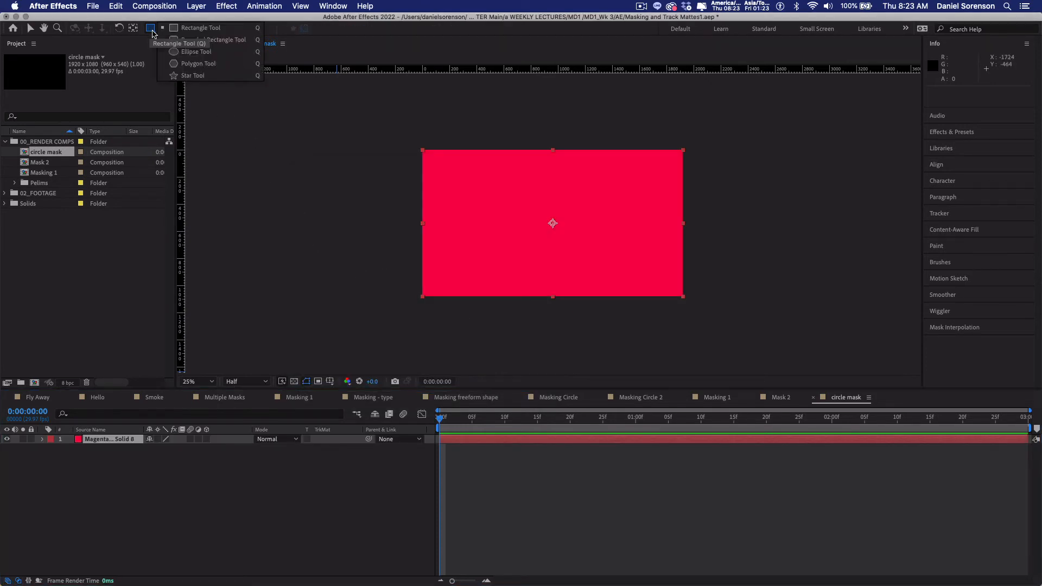
left_click(185, 52)
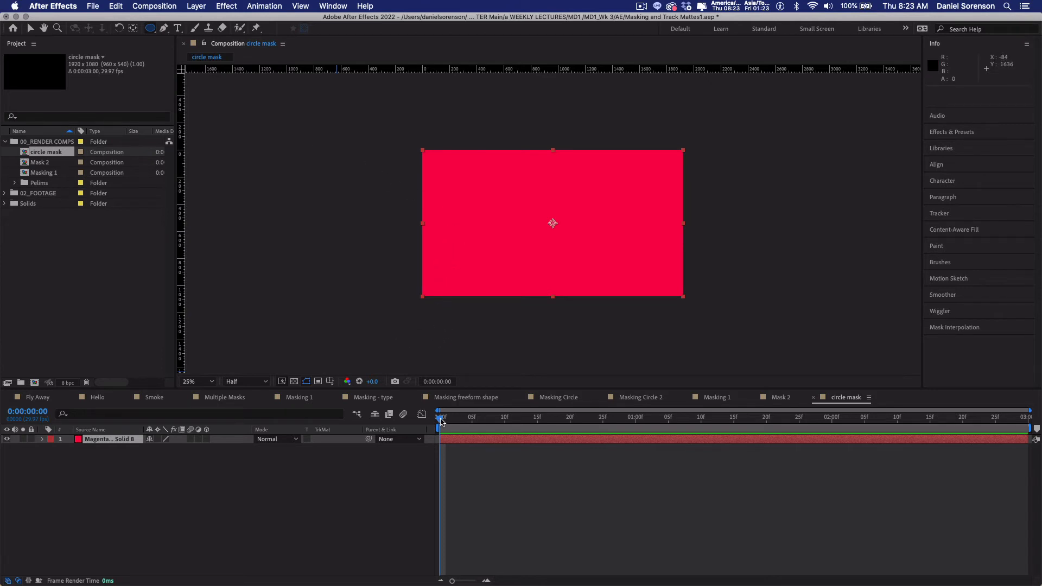
left_click(440, 422)
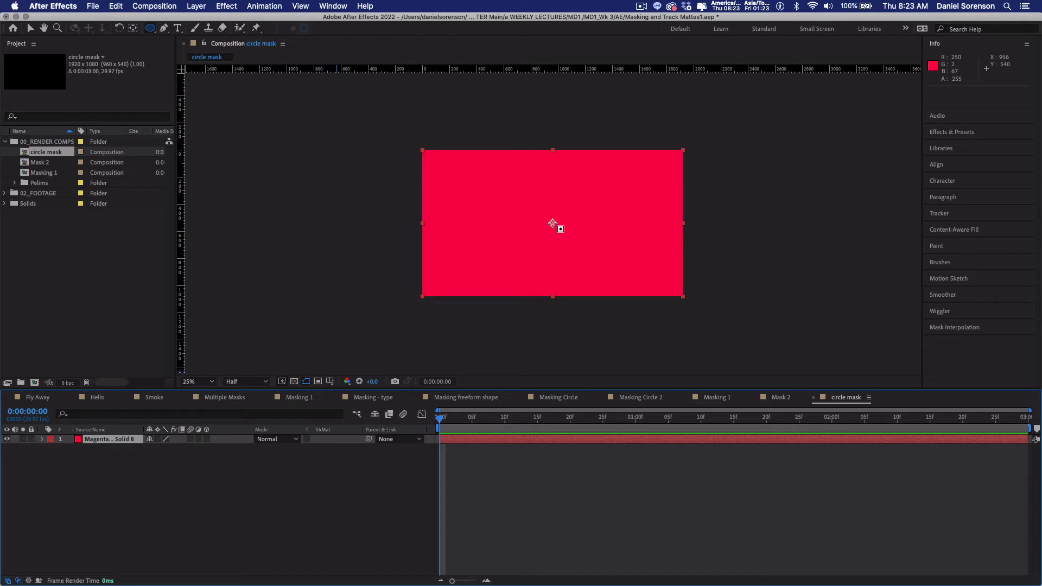
left_click_drag(553, 223, 603, 291)
key("apostrophe")
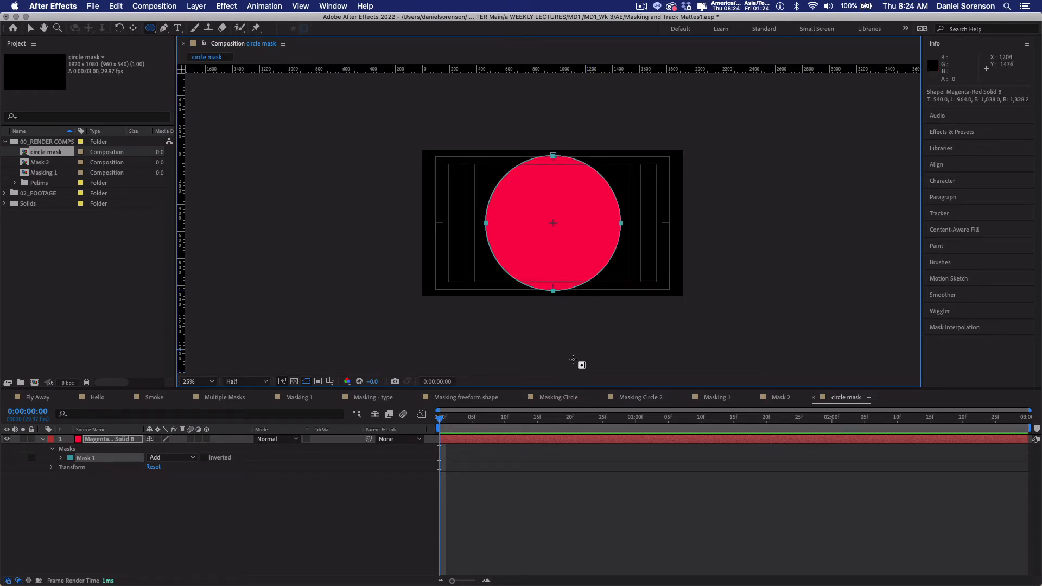
At 0:00:00:15, set a Mask Path keyframe for the full-size circular Mask 1.
left_click_drag(440, 423, 541, 430)
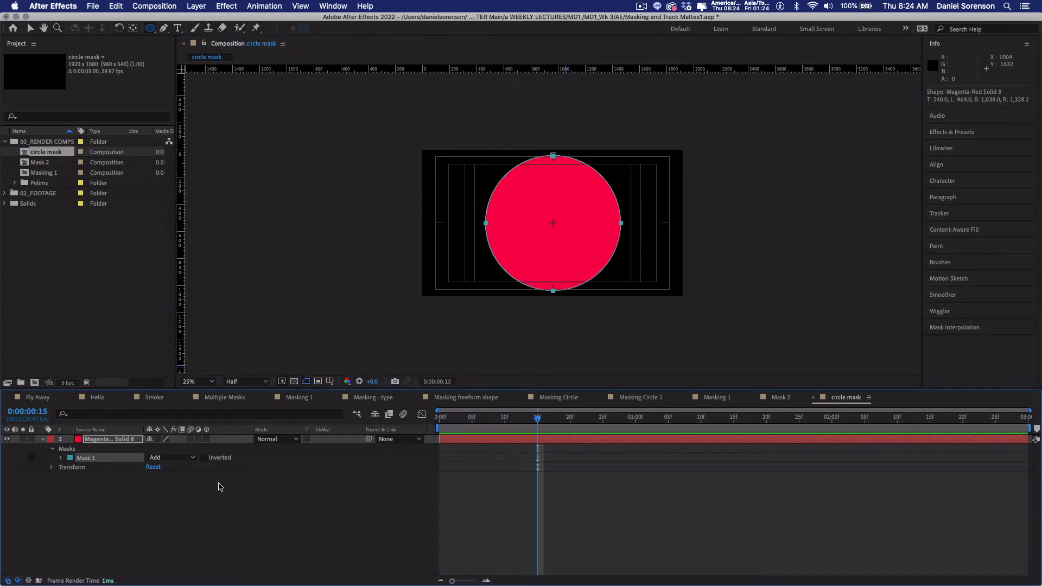
left_click(61, 459)
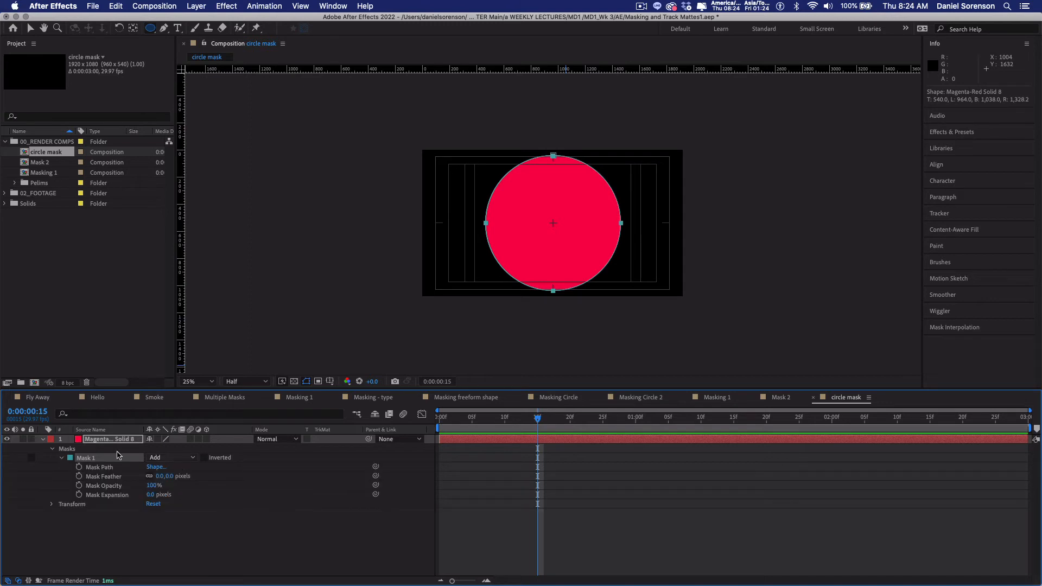
left_click(79, 467)
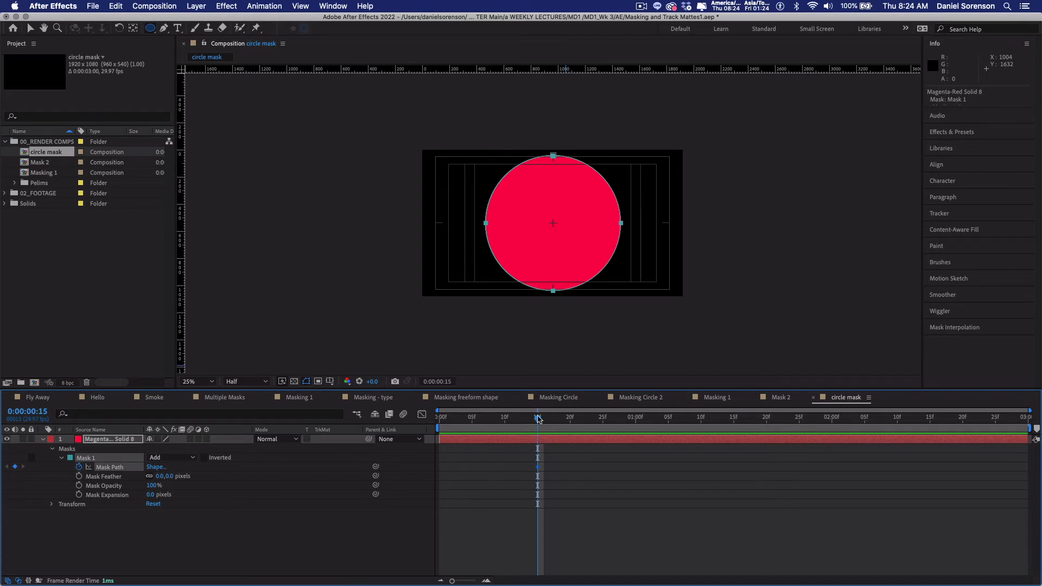
At 0:00:00:00, scale Mask 1 about its center down to a tiny dot, about 1.6% of its size.
left_click_drag(539, 419, 438, 418)
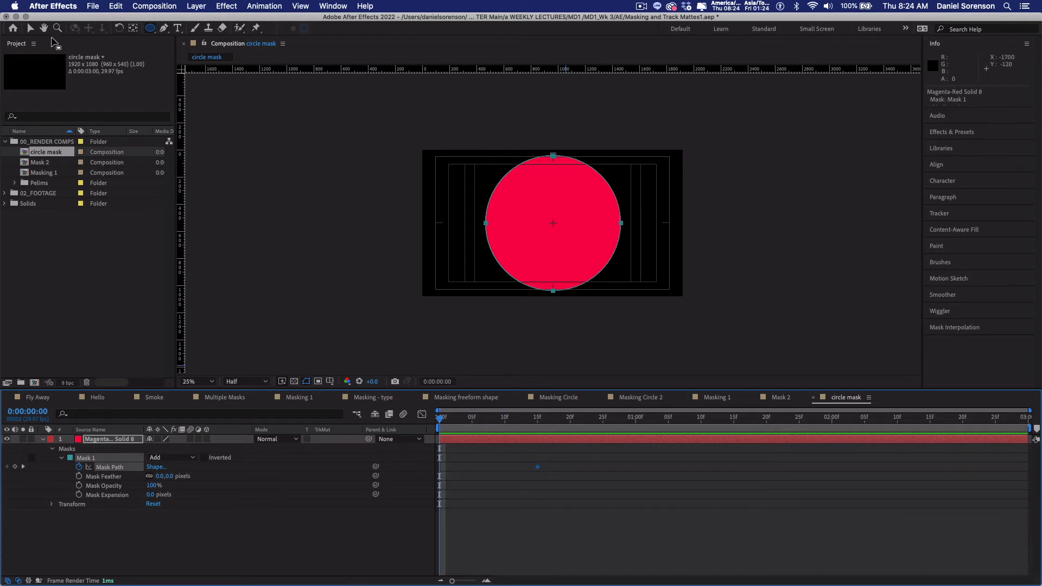
key("v")
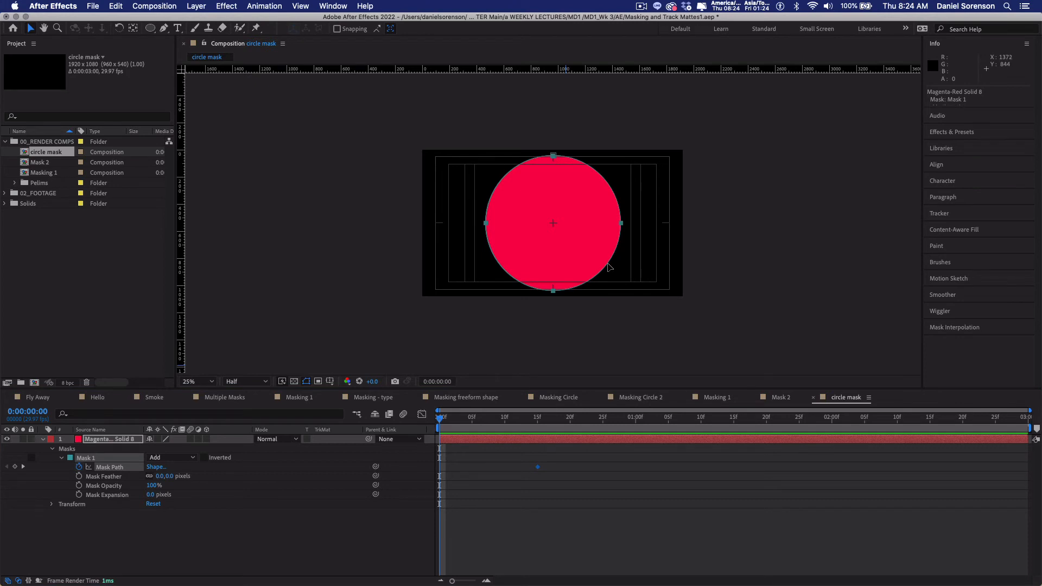
double_click(609, 267)
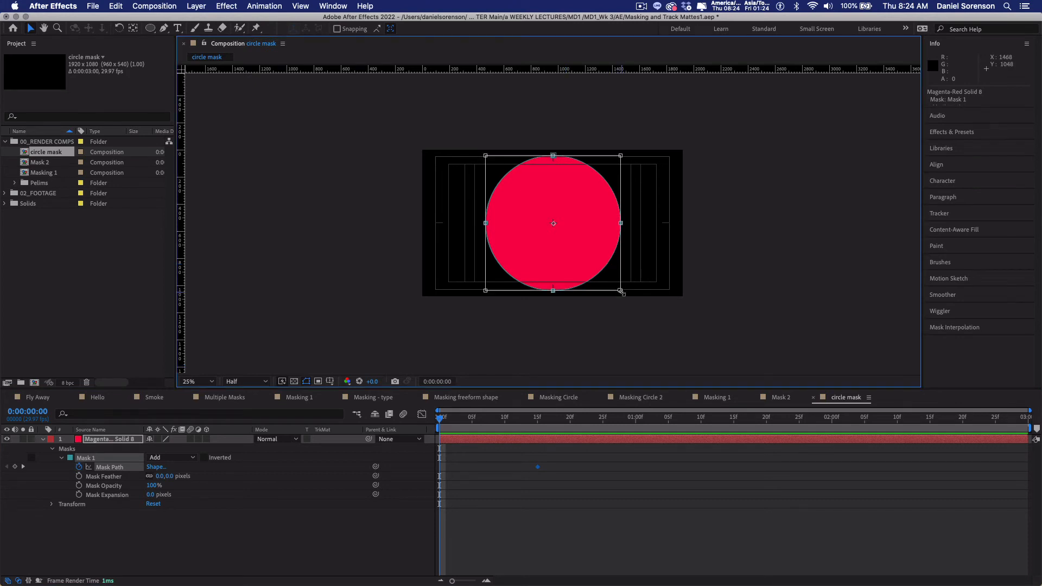
left_click_drag(621, 292, 554, 226)
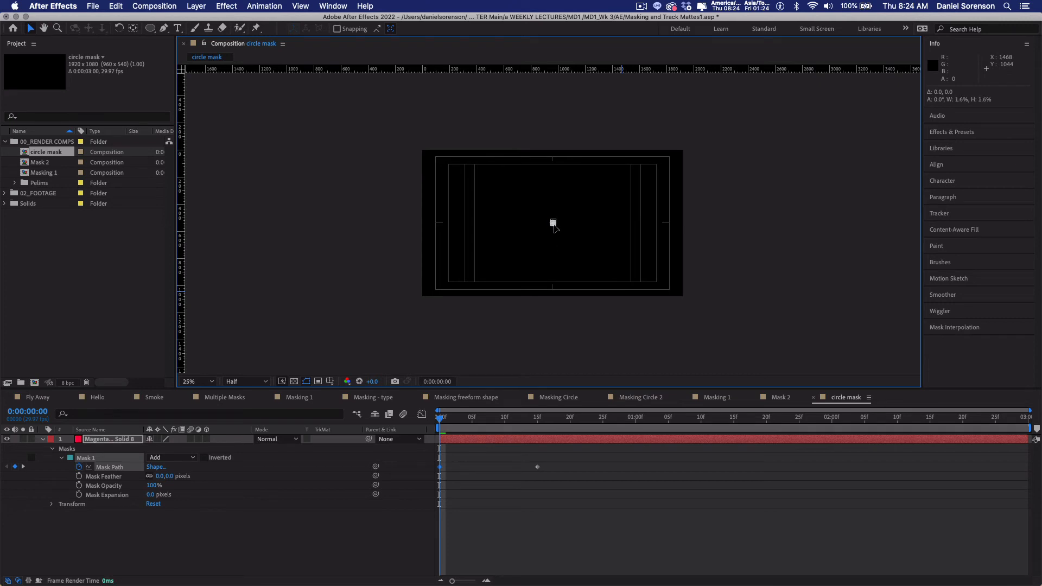
Start the solid's Opacity animation with a 100% keyframe placed at 0:00:00:03.
left_click_drag(441, 421, 452, 421)
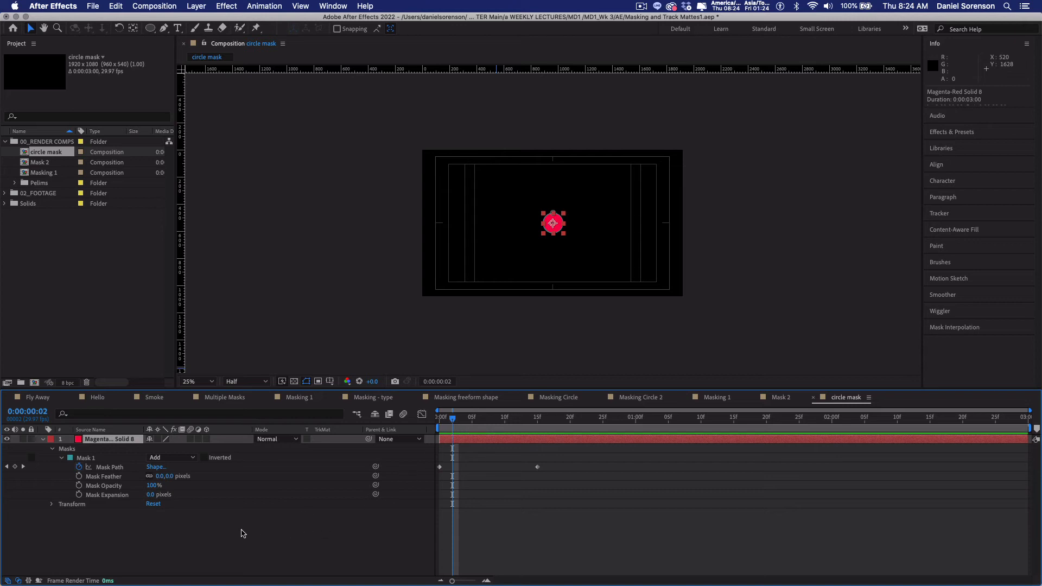
key("t")
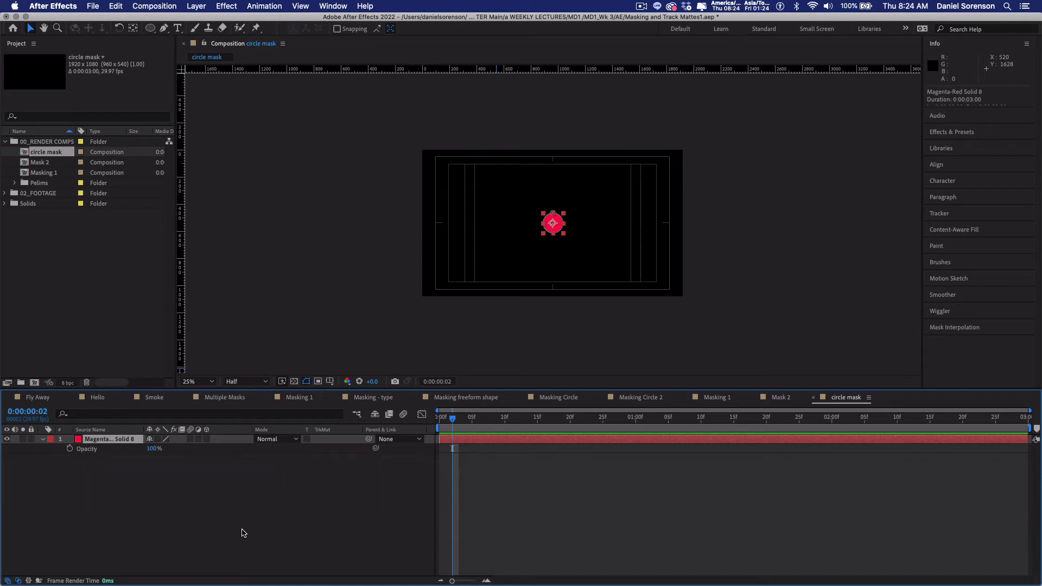
left_click(70, 448)
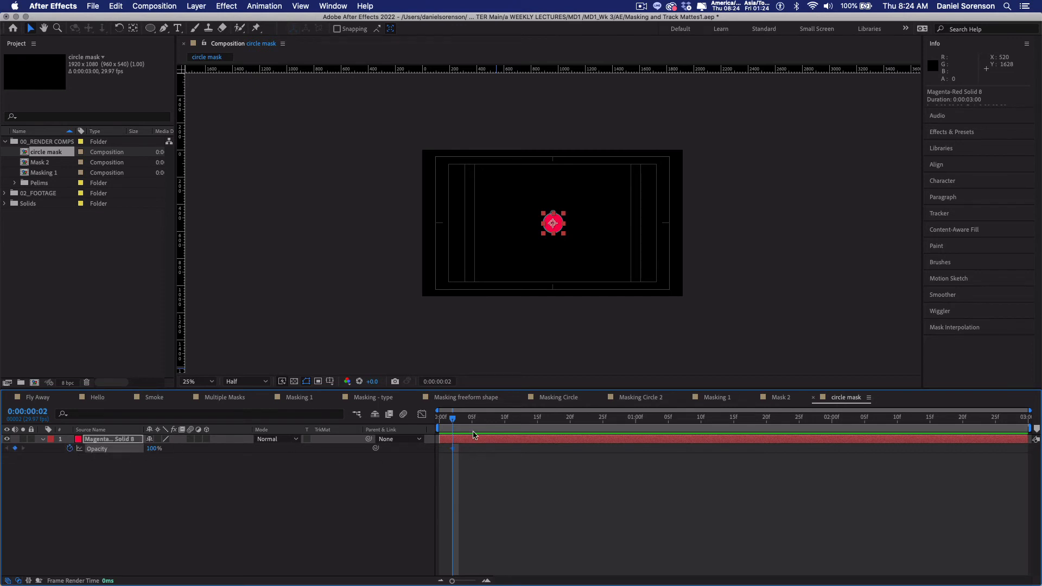
left_click_drag(455, 423, 459, 423)
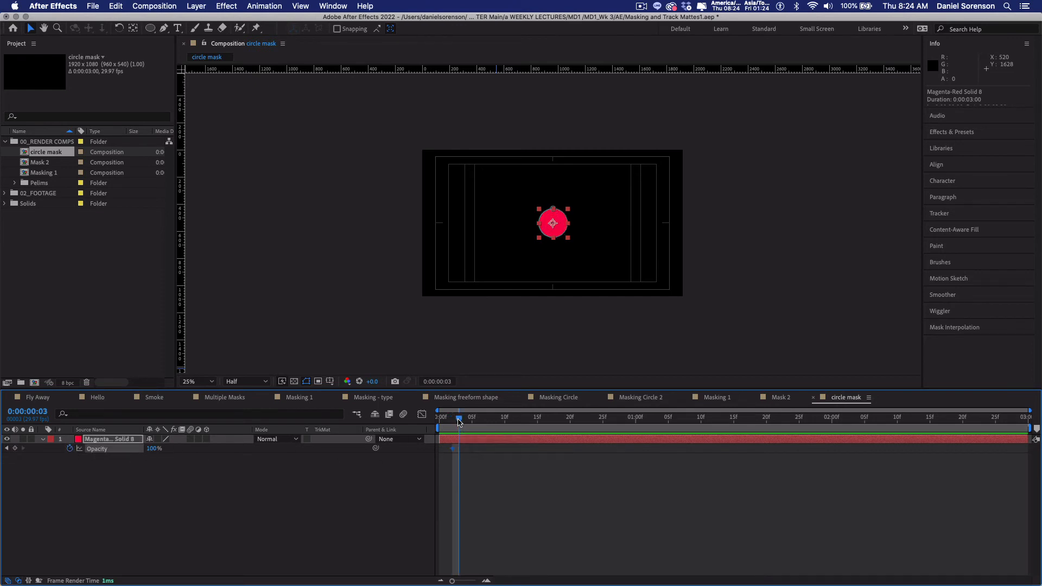
left_click(456, 449)
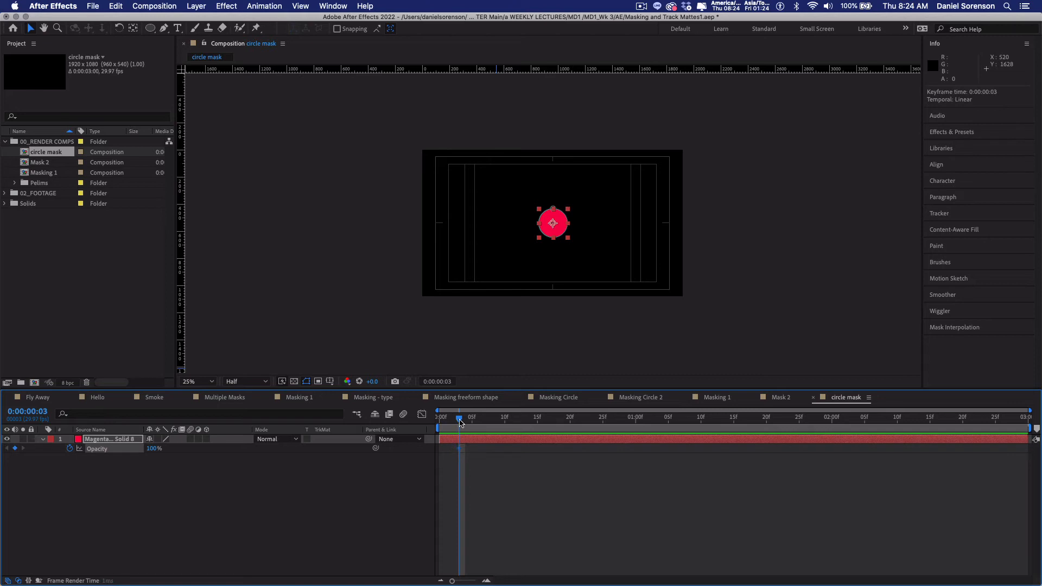
At 0:00:00:00, set the magenta-red solid's Opacity to 0%.
left_click_drag(461, 423, 436, 425)
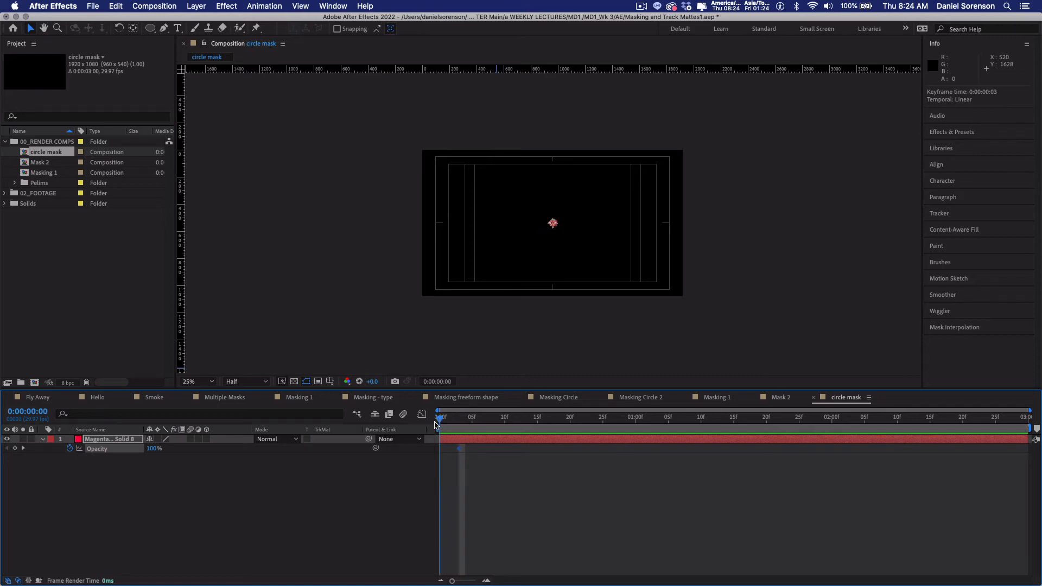
left_click(154, 449)
key("Return")
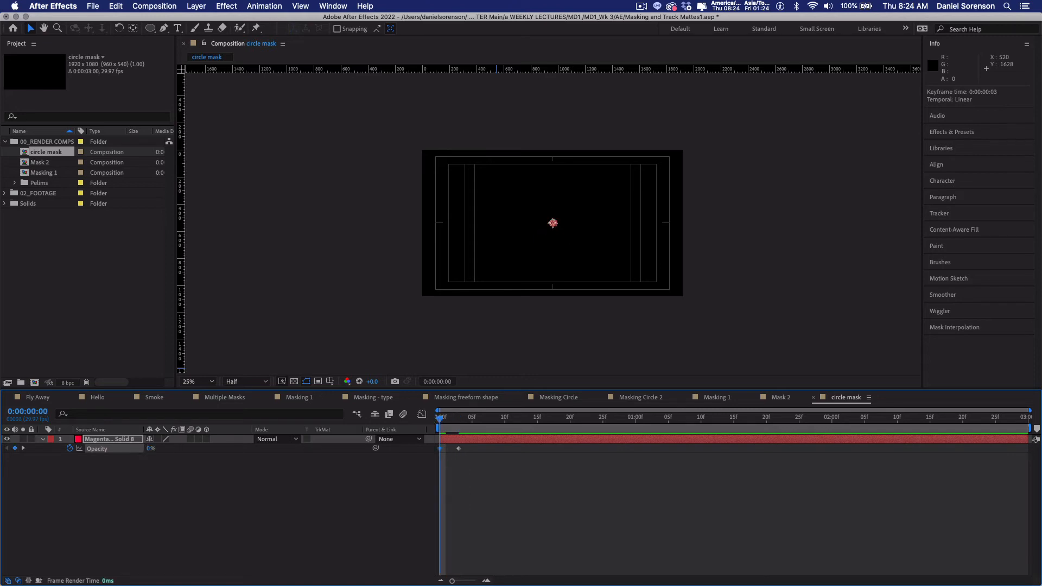
At 0:00:01:00, scale Mask 1 about its center down to 0% and scrub through the animation to check it.
left_click(541, 521)
left_click_drag(440, 422, 536, 439)
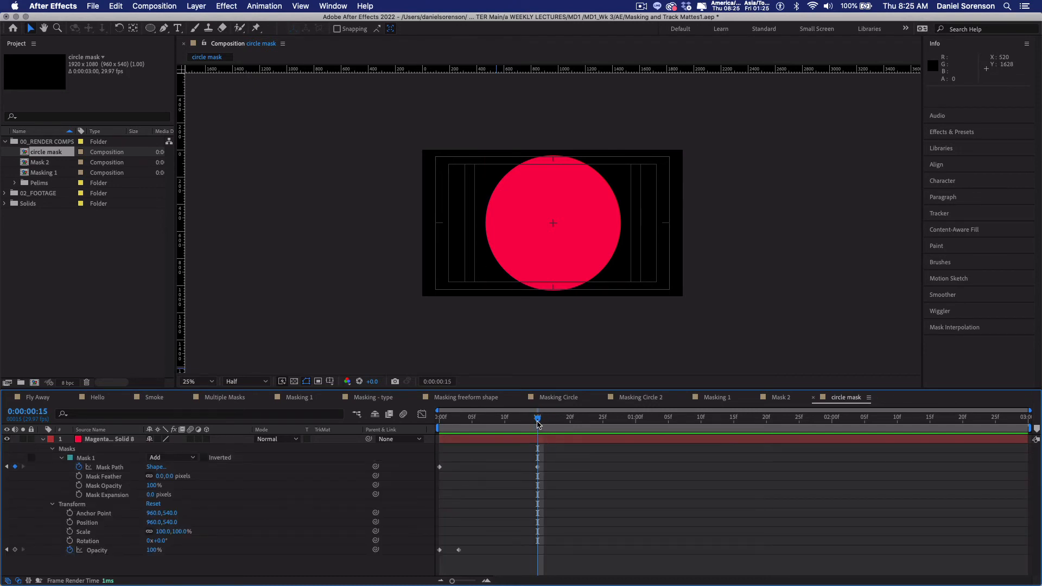
left_click_drag(538, 423, 638, 430)
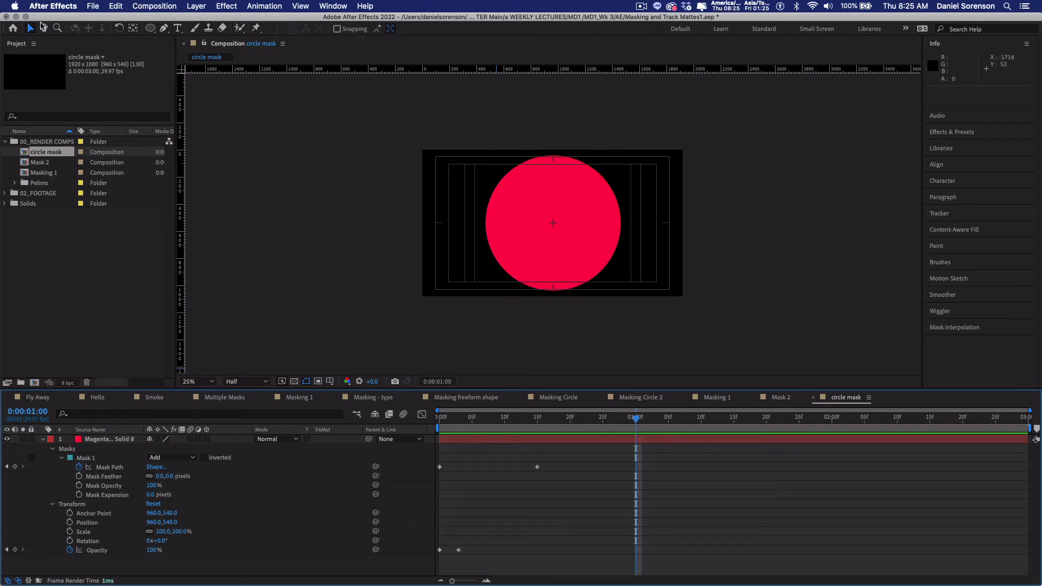
left_click(86, 457)
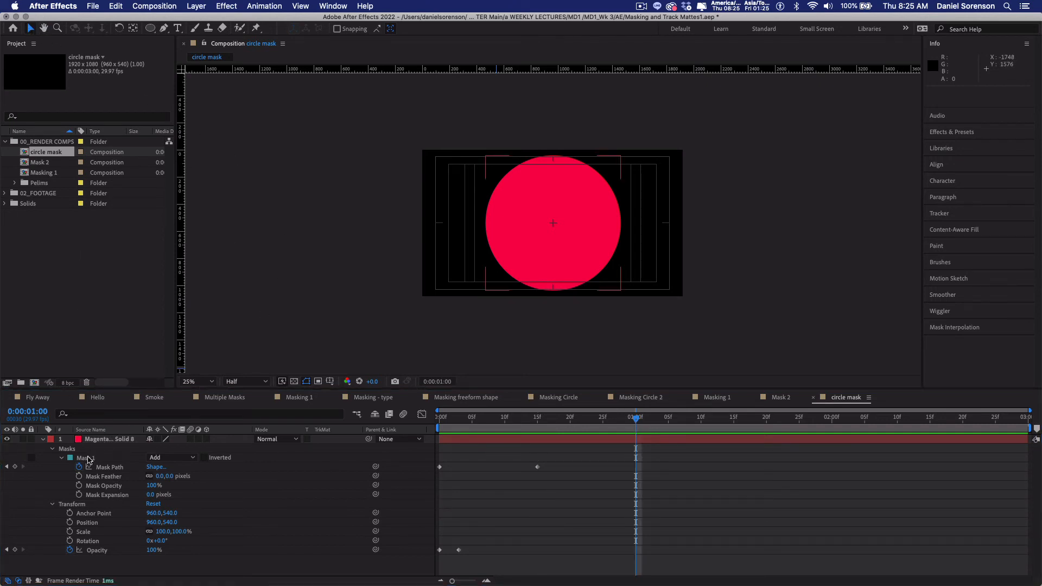
double_click(601, 275)
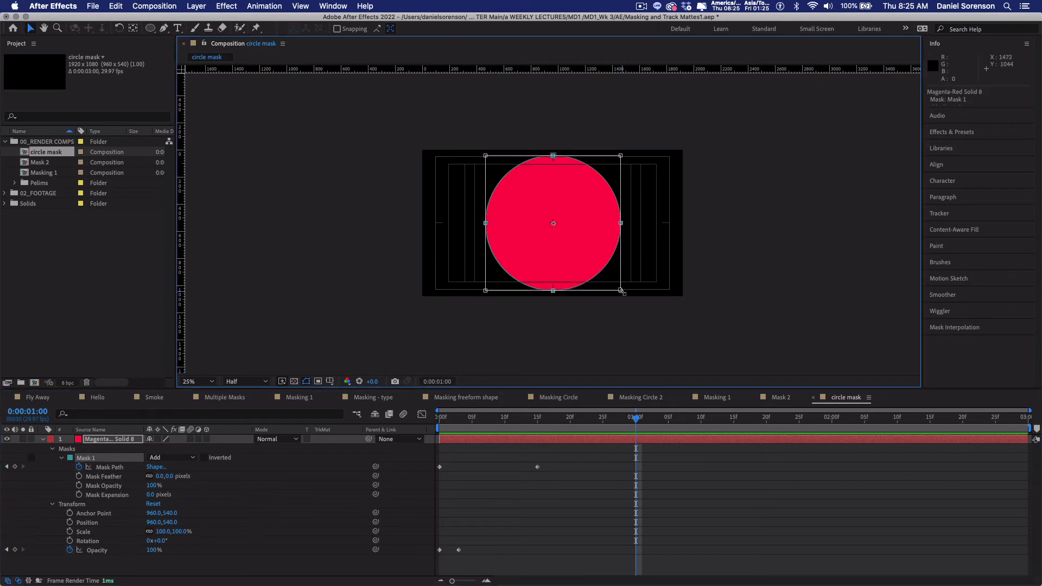
left_click_drag(621, 291, 555, 231)
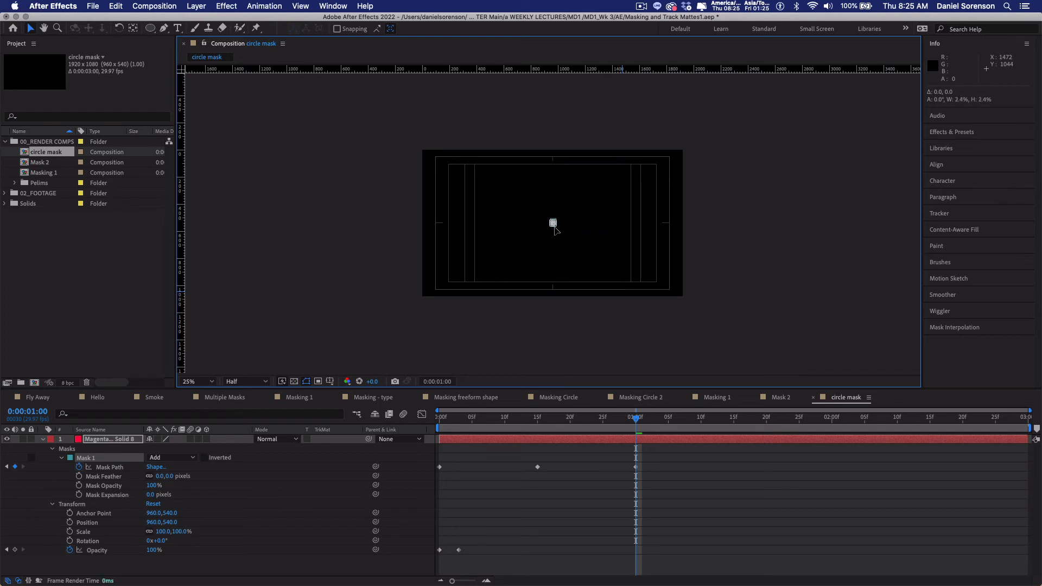
left_click(479, 417)
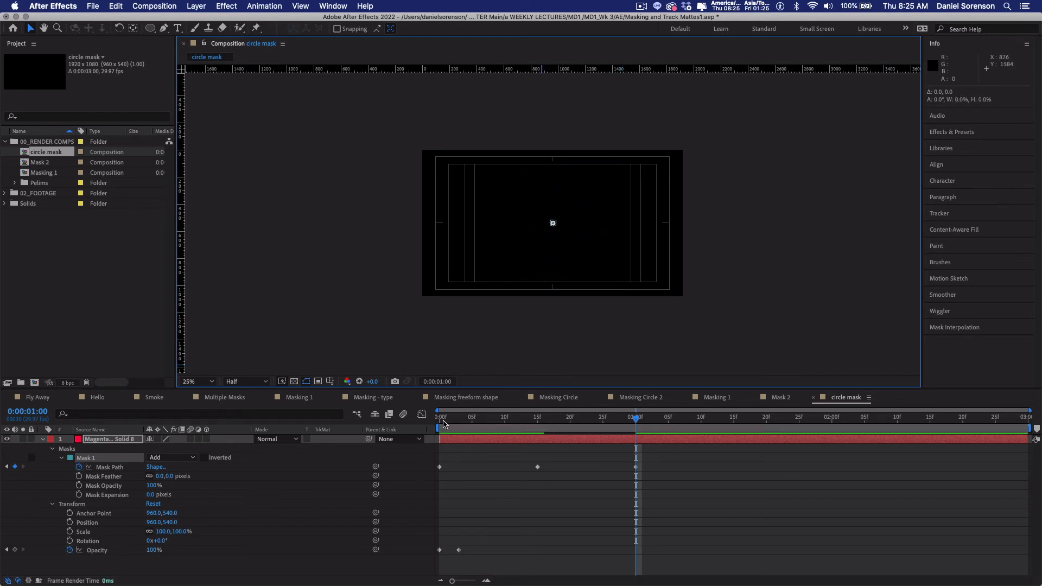
left_click_drag(492, 438, 638, 477)
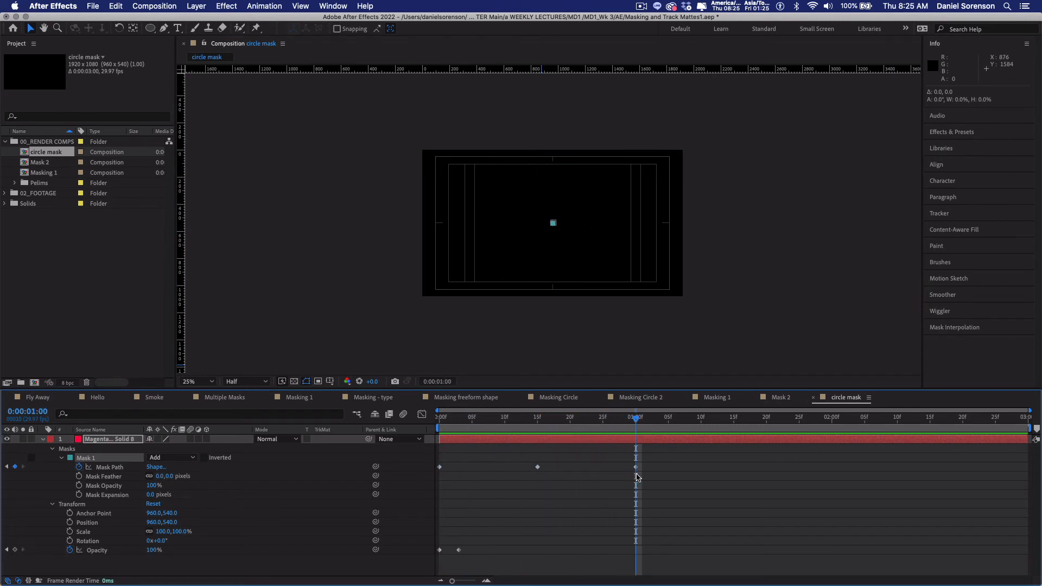
At 0:00:01:00, add an Opacity keyframe of 0% to the magenta-red solid.
left_click(641, 443)
key("t")
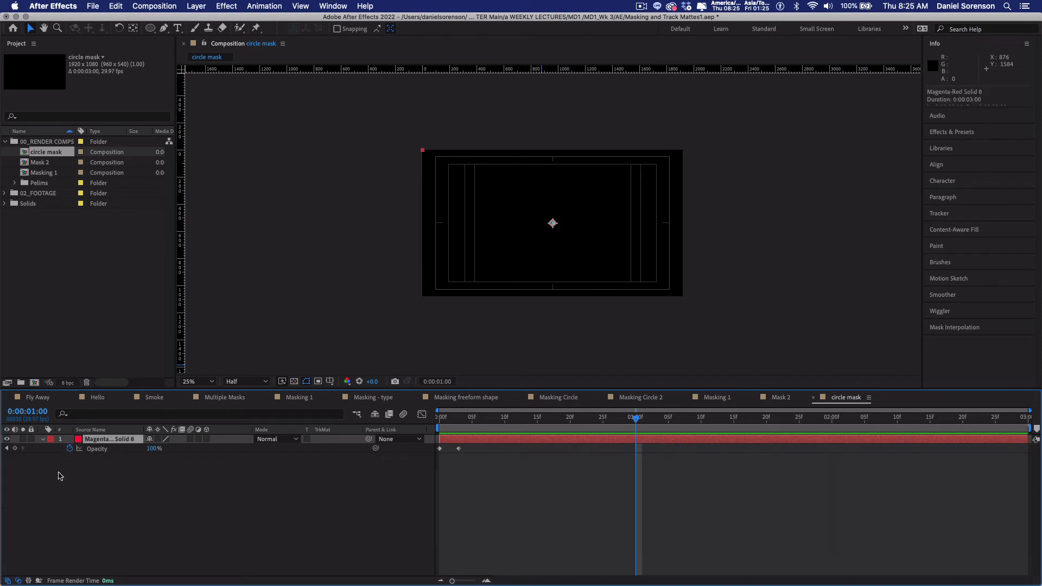
left_click(15, 449)
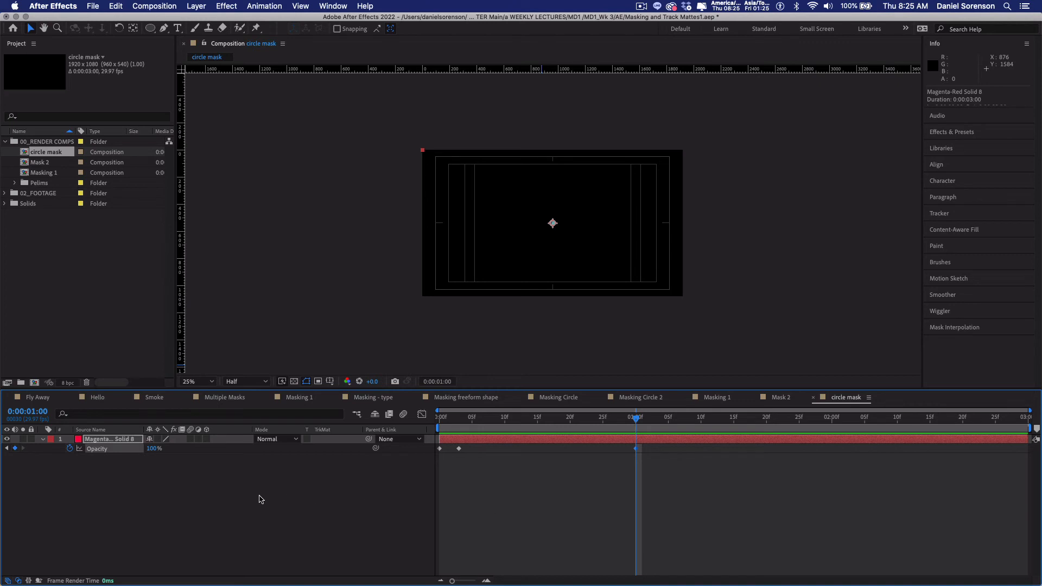
left_click(154, 450)
type("0")
key("Return")
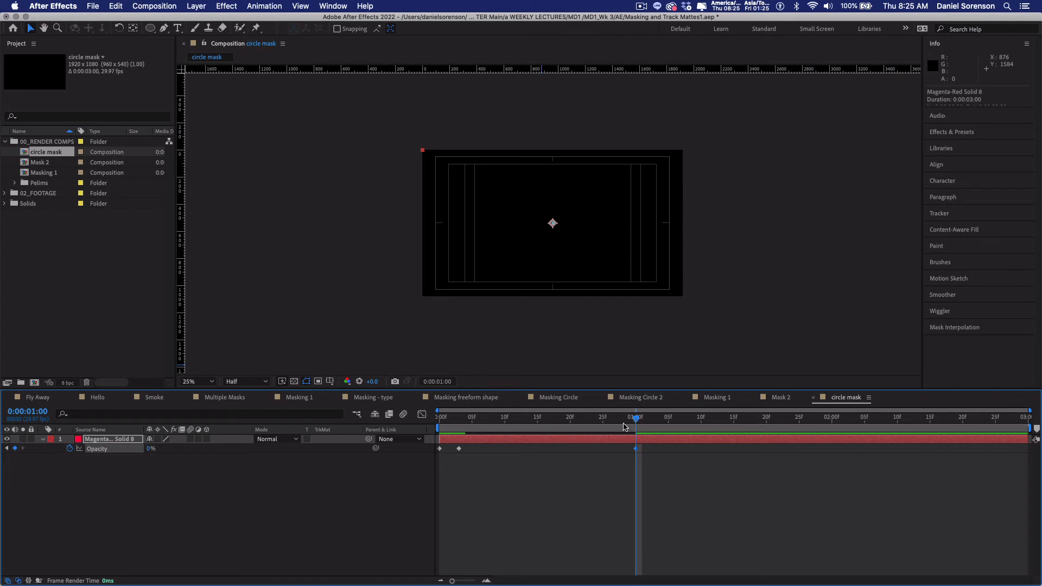
Set the solid's Opacity to 100% at 0:00:00:27 and scrub through the fade.
key("Page_Up")
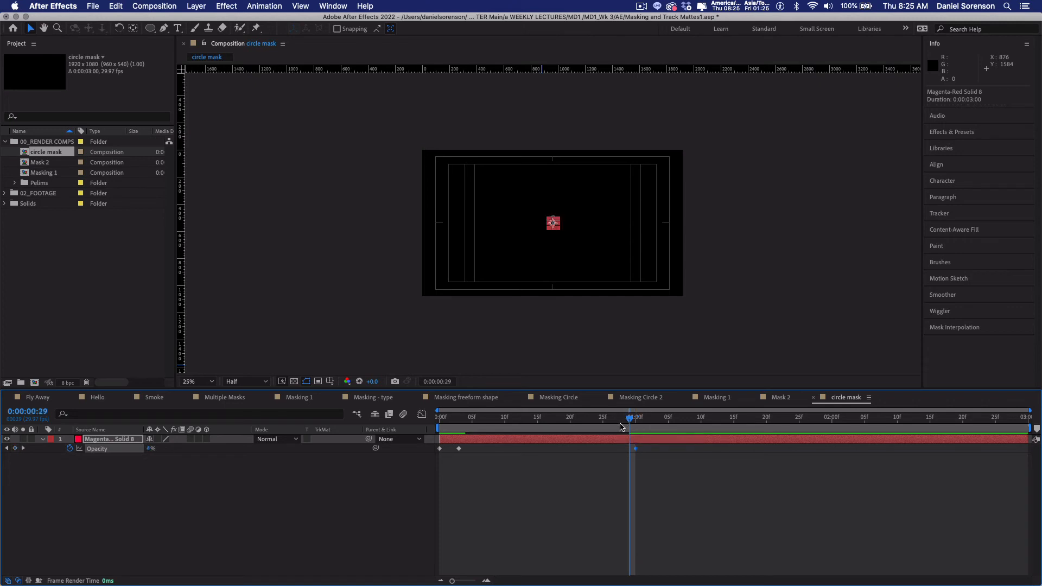
key("Page_Up")
key("Page_Up")
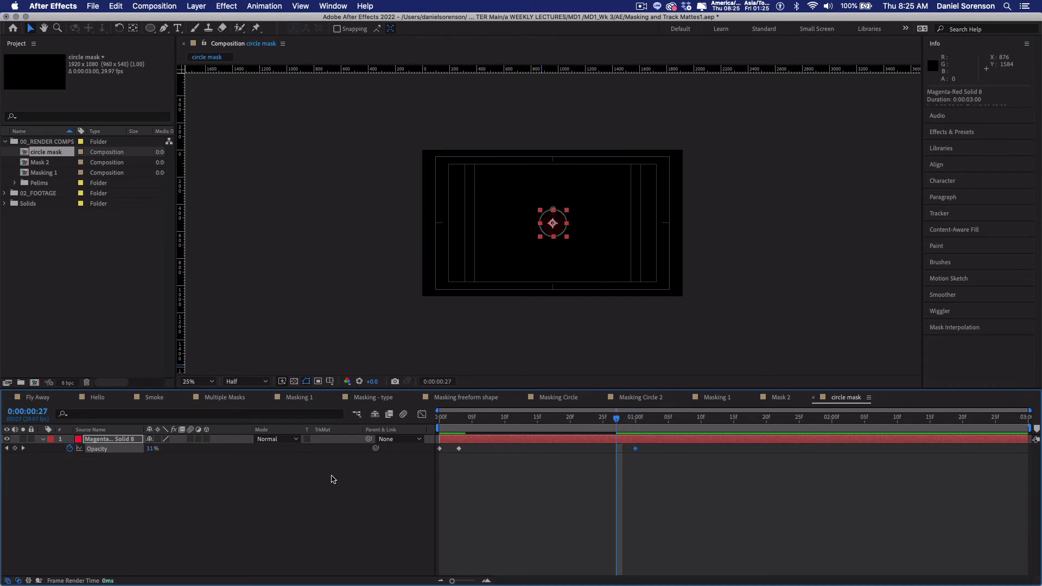
left_click(151, 450)
type("100")
key("Return")
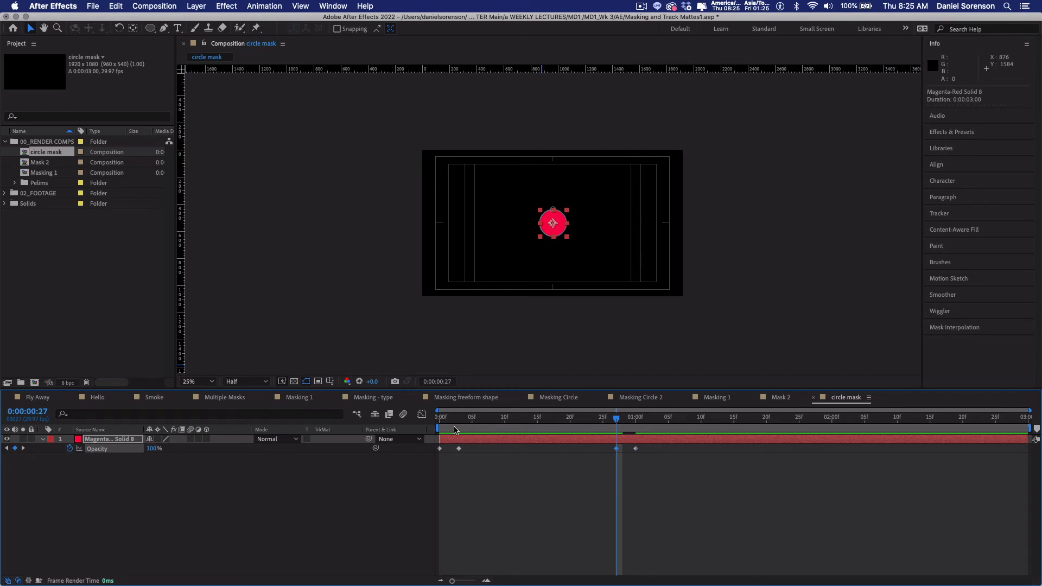
left_click_drag(445, 422, 628, 458)
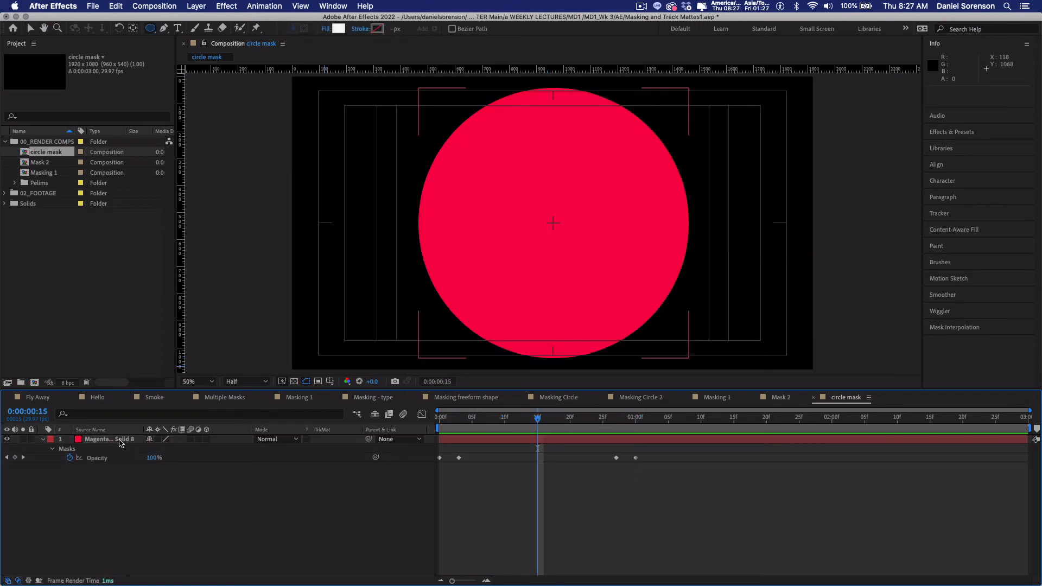
At 0:00:00:15, draw a second circular mask about 66 px wide from the solid's center and keyframe its Mask Path.
left_click(120, 440)
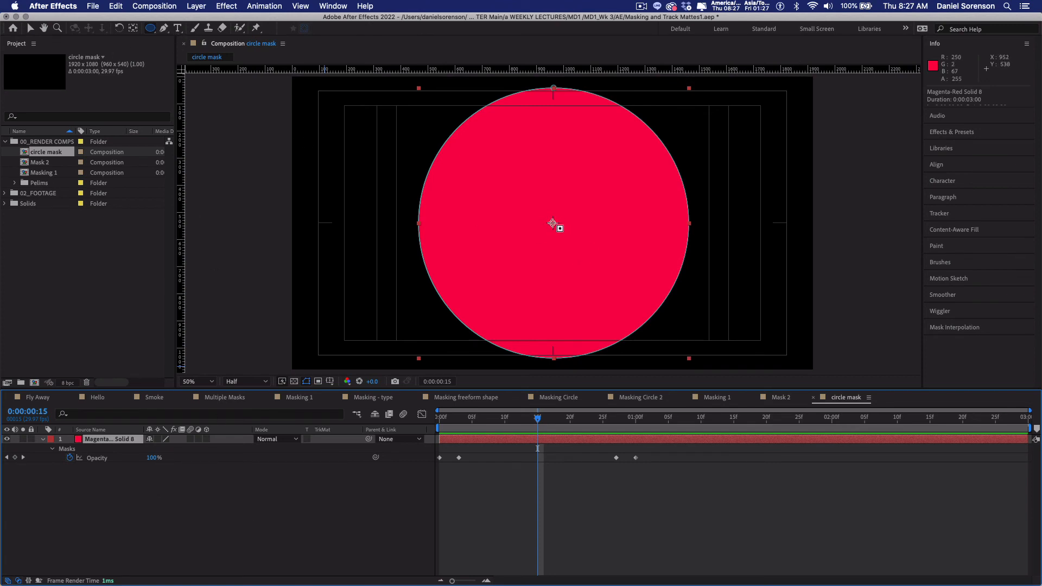
left_click_drag(553, 223, 561, 231)
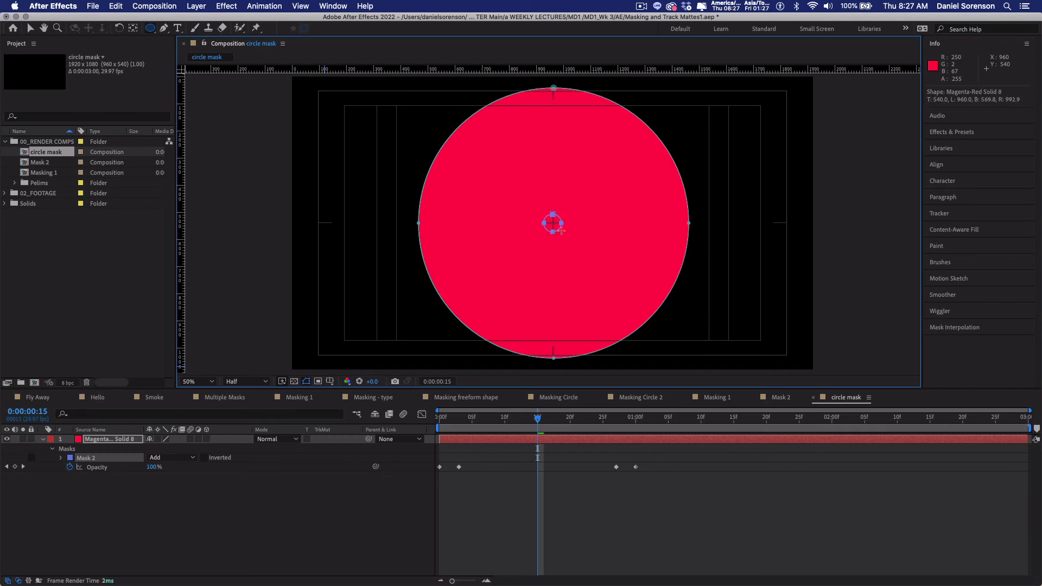
left_click(62, 459)
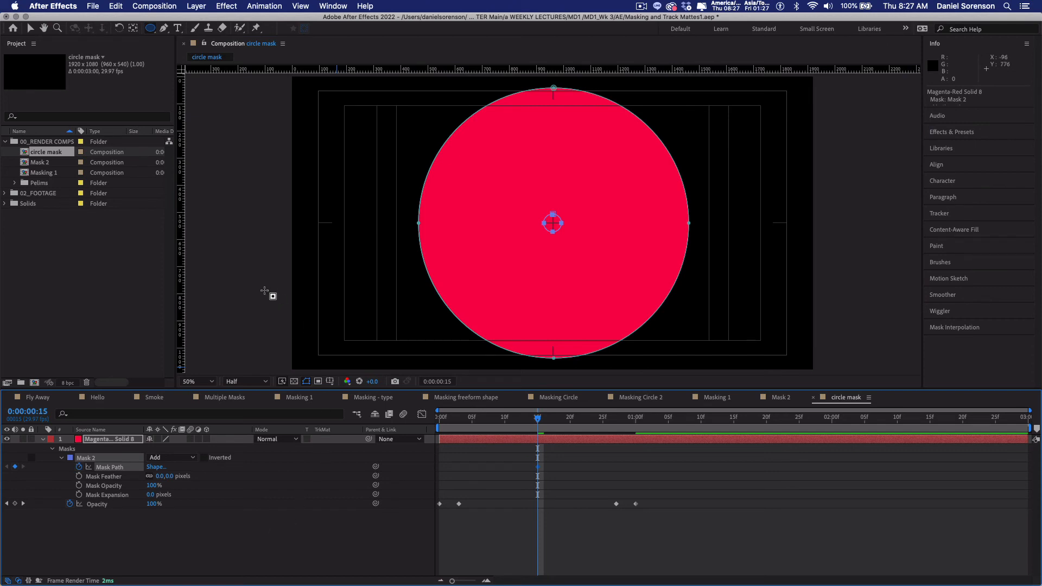
At 0:00:00:26, scale Mask 2 about its center up to about 1081%.
left_click_drag(539, 421, 609, 421)
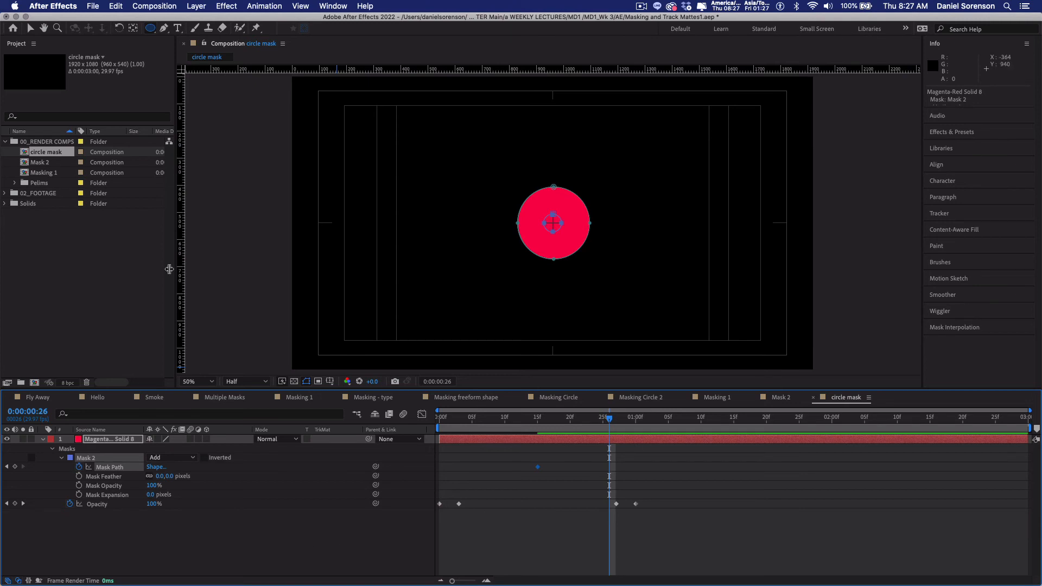
key("v")
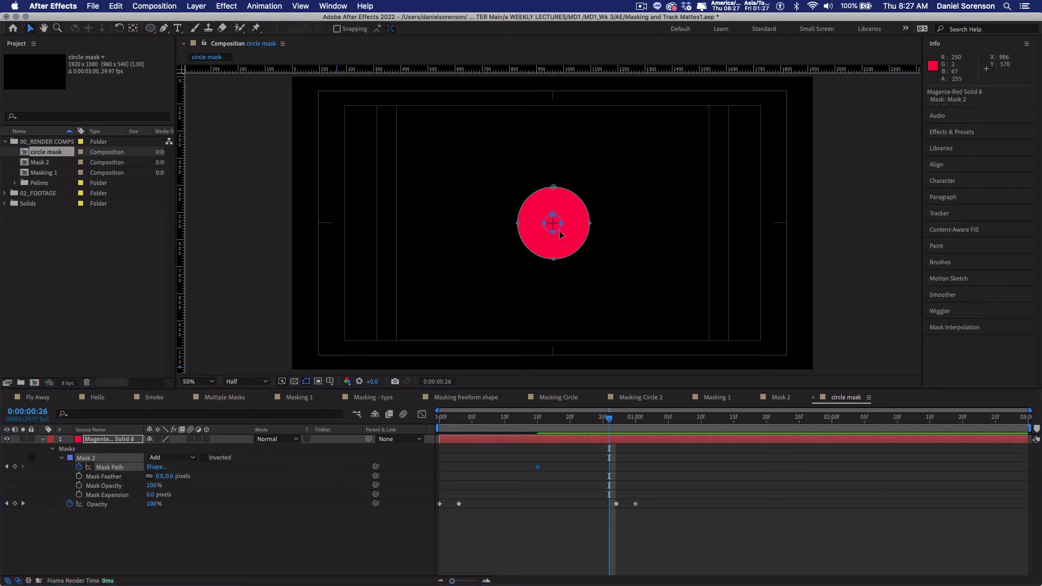
double_click(558, 229)
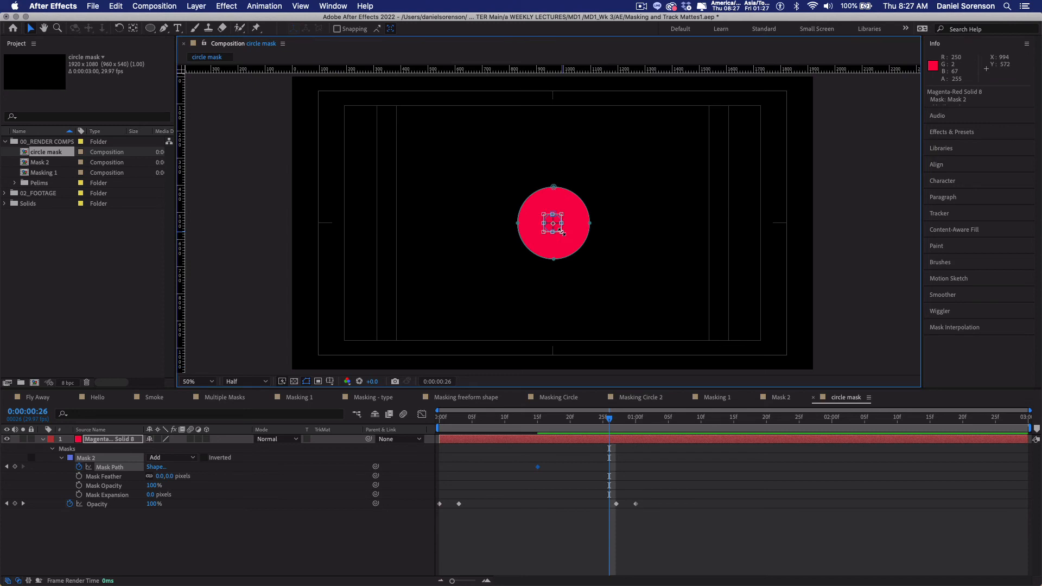
left_click_drag(561, 232, 652, 349)
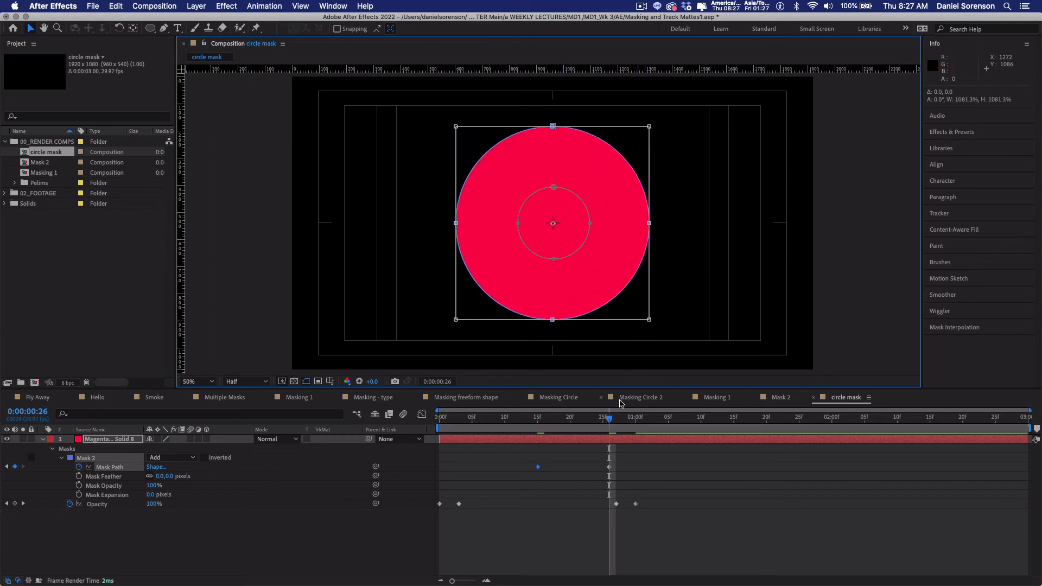
At 0:00:00:15, set Mask 2's mode to Subtract and scrub through the cut-out animation.
left_click_drag(448, 421, 538, 451)
left_click(172, 458)
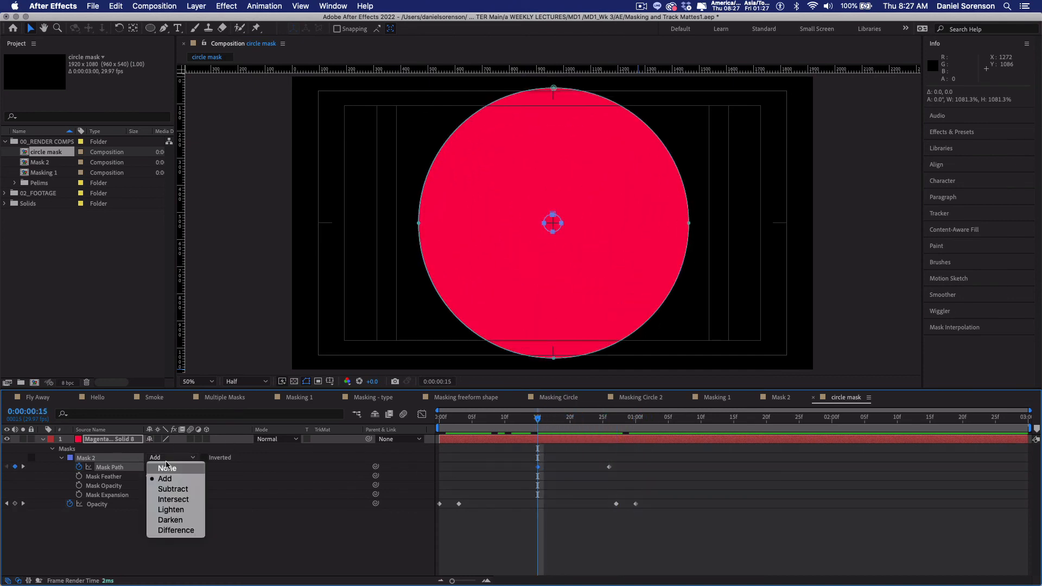
left_click(183, 490)
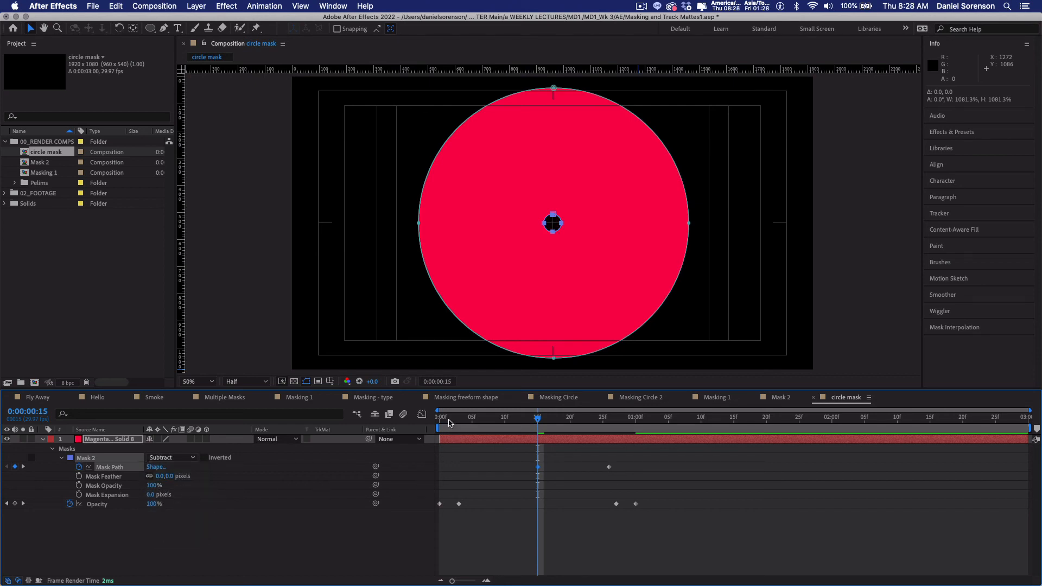
mouse_move(446, 421)
left_mouse_down()
mouse_move(629, 421)
mouse_move(447, 421)
left_mouse_up()
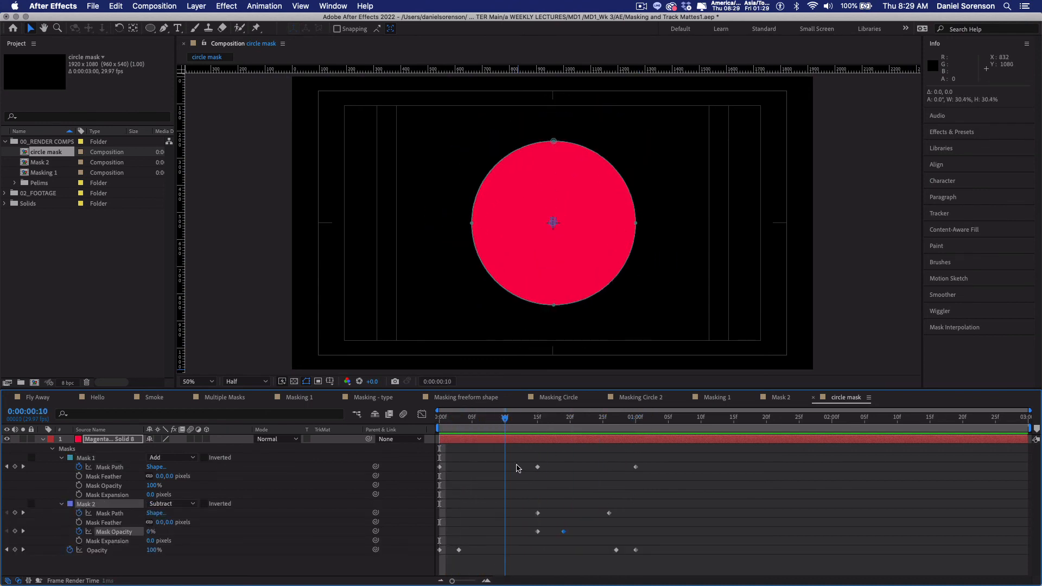
At 0:00:00:00, keyframe Mask 1's Mask Feather at 10 pixels.
left_click_drag(516, 464, 433, 466)
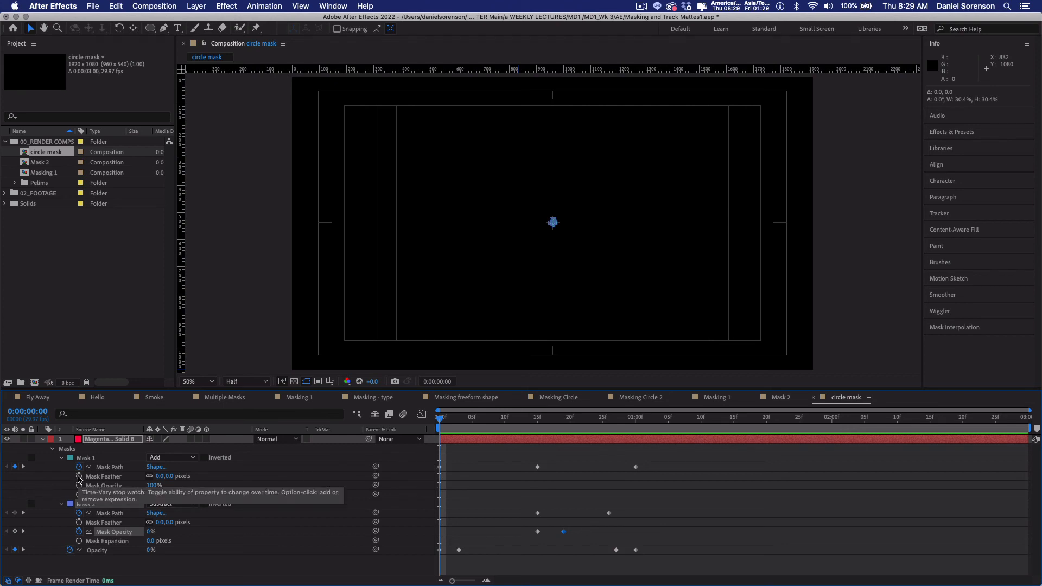
left_click(79, 476)
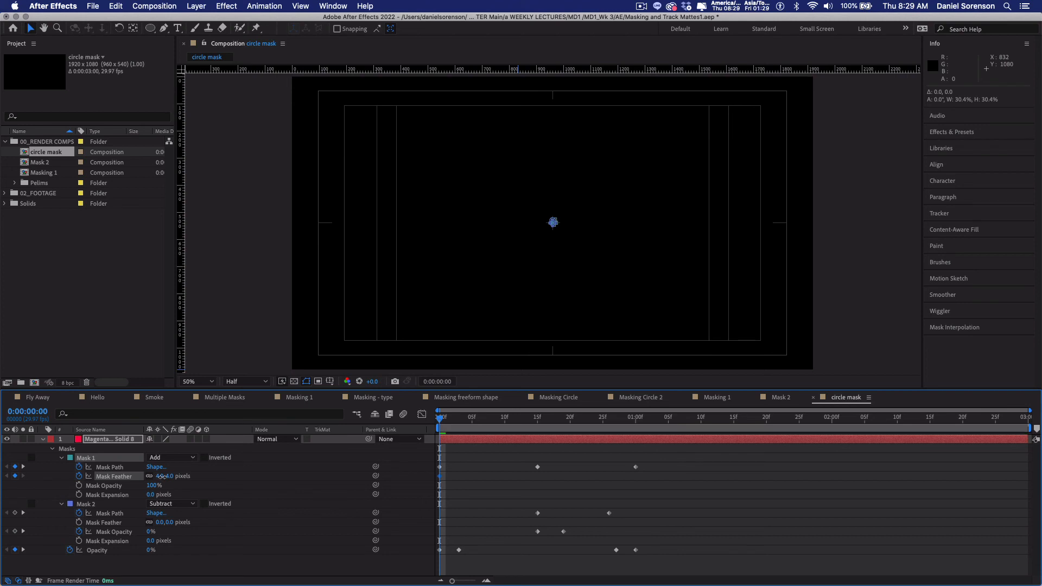
left_click_drag(162, 477, 164, 477)
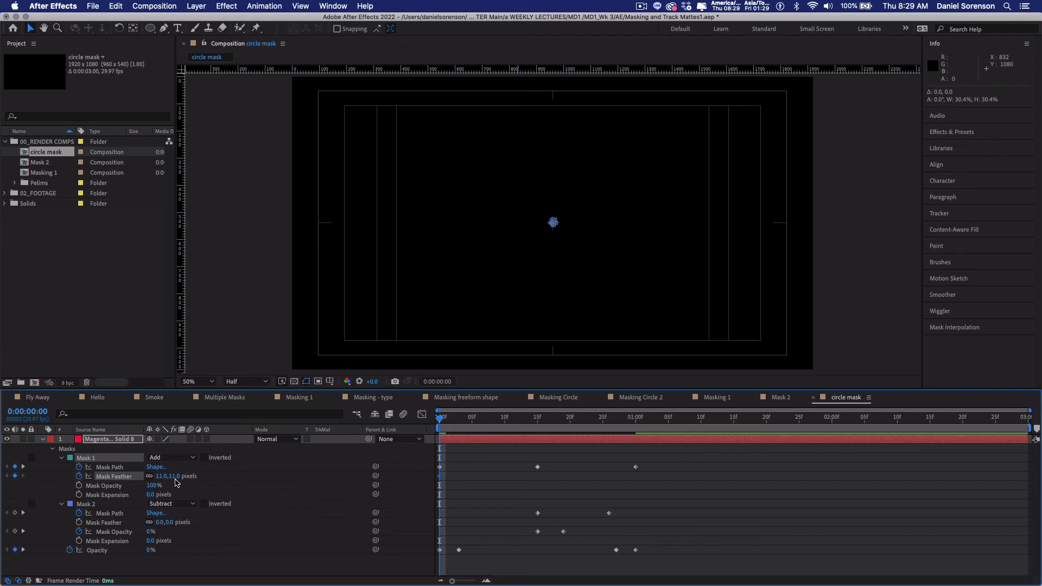
left_click(163, 476)
left_click(488, 473)
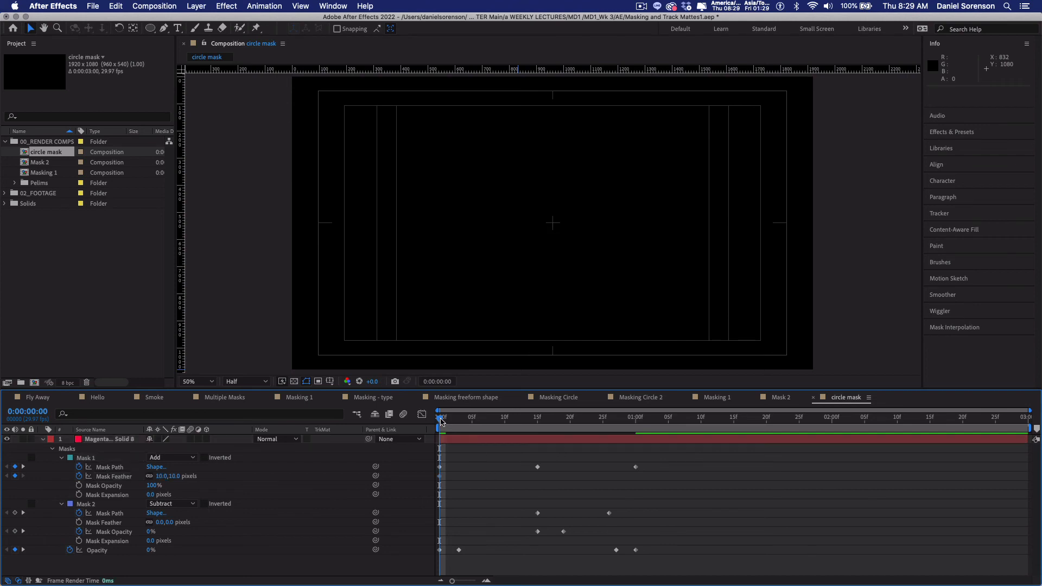
At 0:00:00:15, set Mask 1's Mask Feather to 0 pixels.
left_click_drag(441, 421, 538, 435)
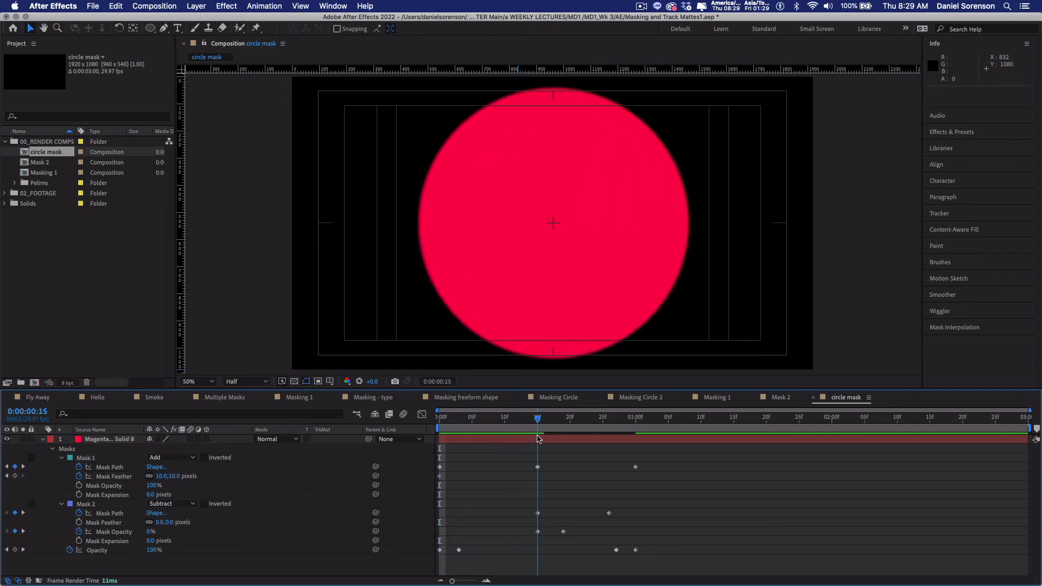
left_click(161, 476)
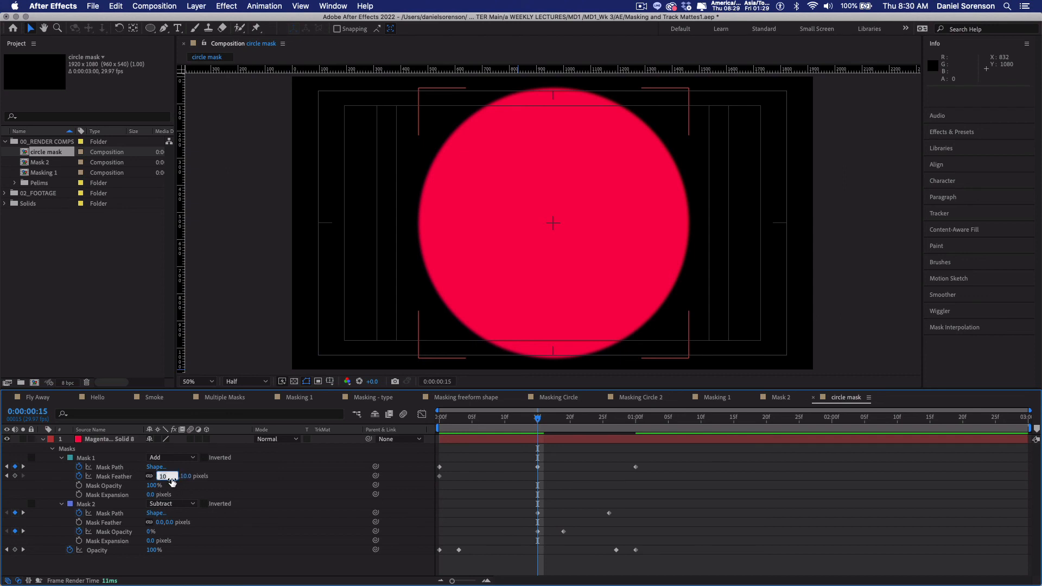
type("0")
key("Return")
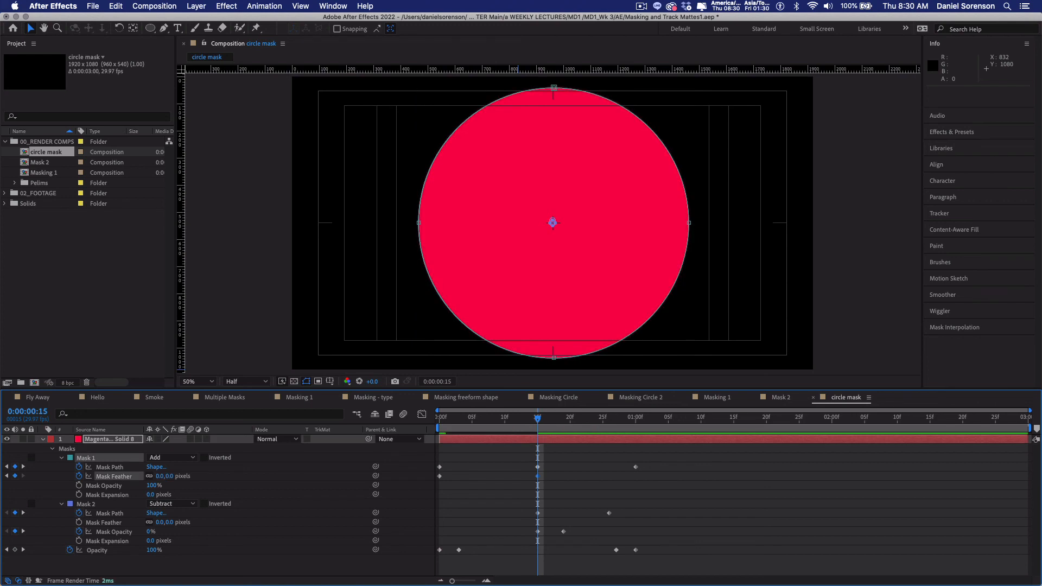
left_click(508, 502)
At 0:00:00:22, set Mask 1's Mask Feather to 56 pixels and preview the animation.
left_click_drag(450, 425, 618, 463)
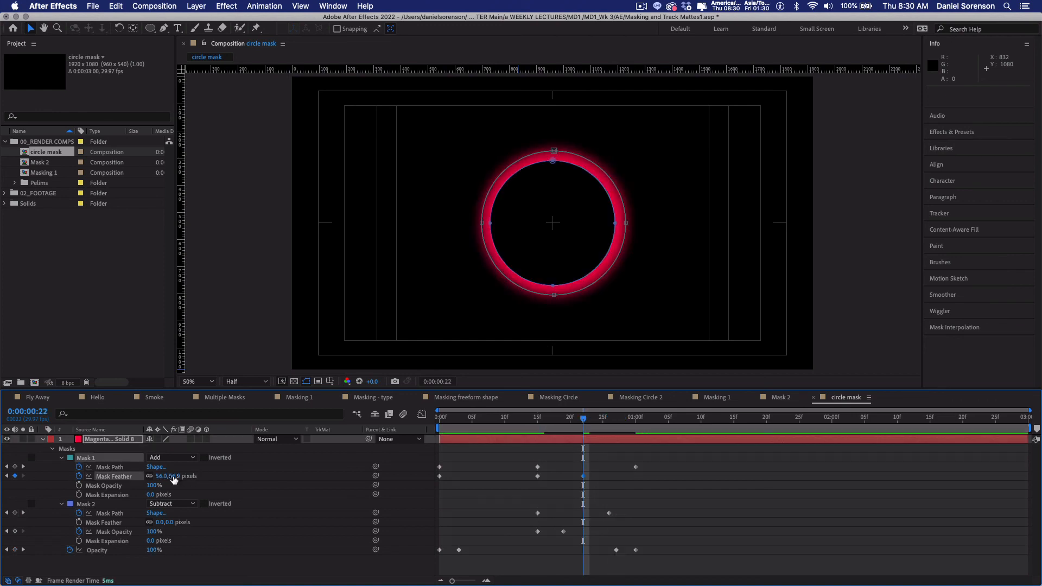
left_click(647, 508)
key("space")
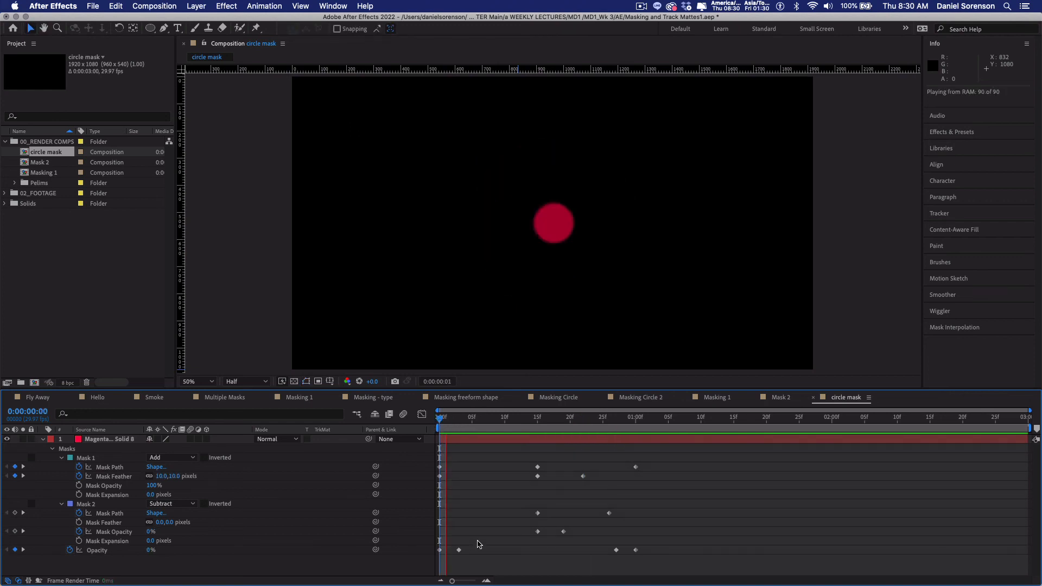
key("space")
key("q")
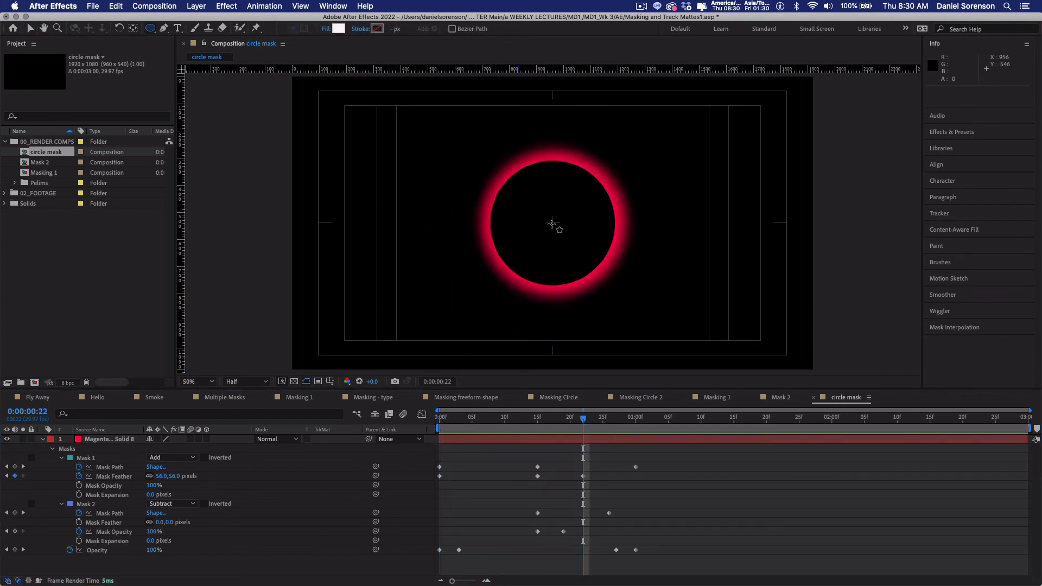
left_click_drag(553, 223, 558, 228)
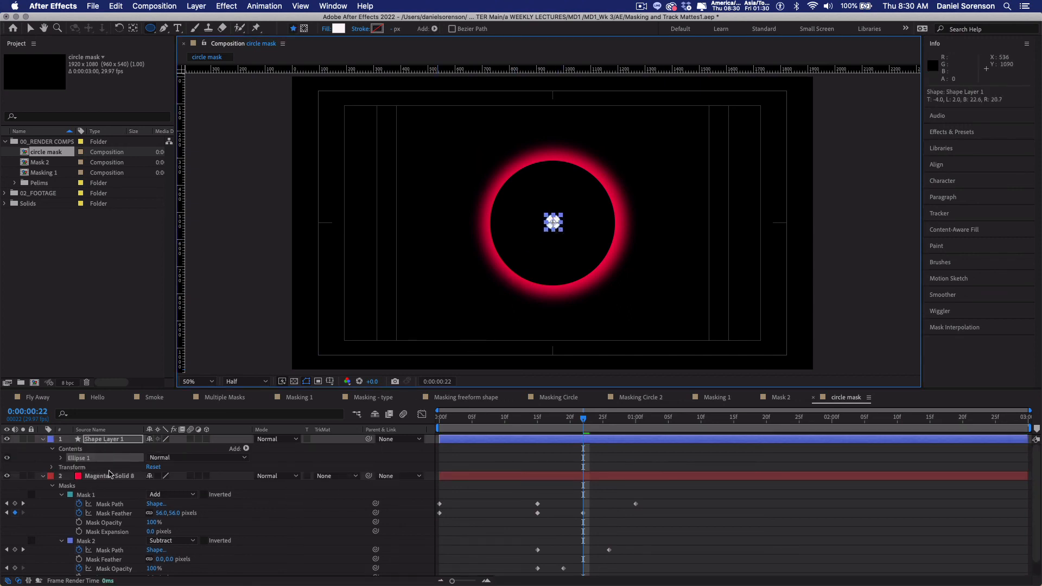
key("Delete")
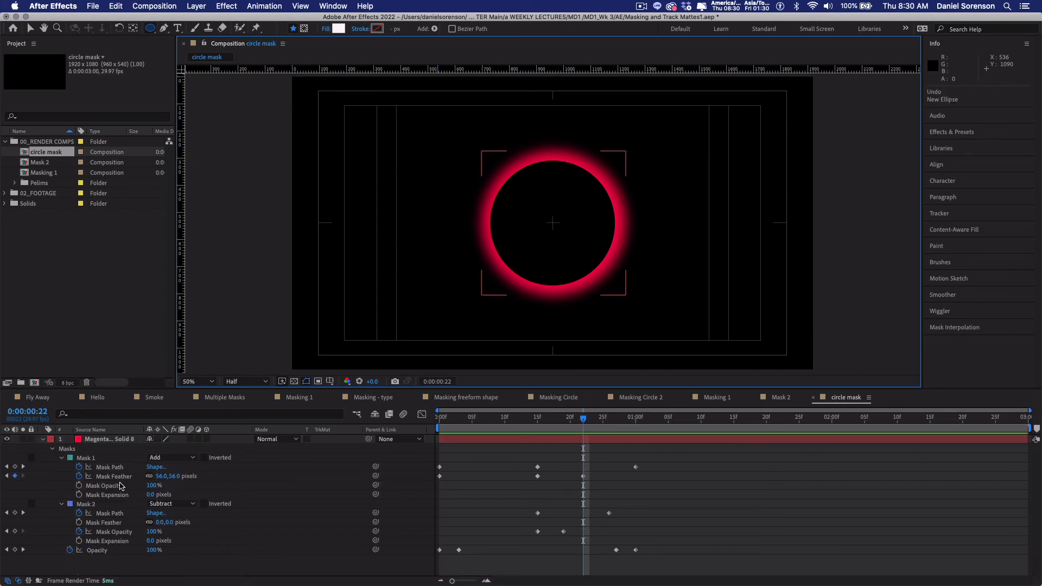
At 0:00:00:22, draw an Add-mode third circular mask about 36 px wide from the magenta-red solid's center and keyframe its Mask Path.
left_click(113, 443)
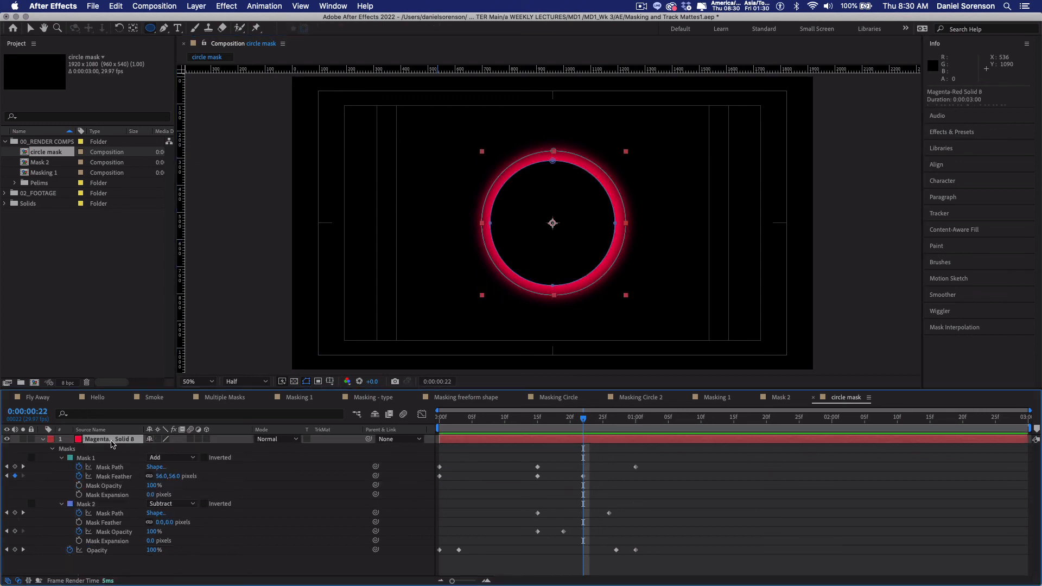
left_click(552, 223)
left_click_drag(553, 223, 558, 227)
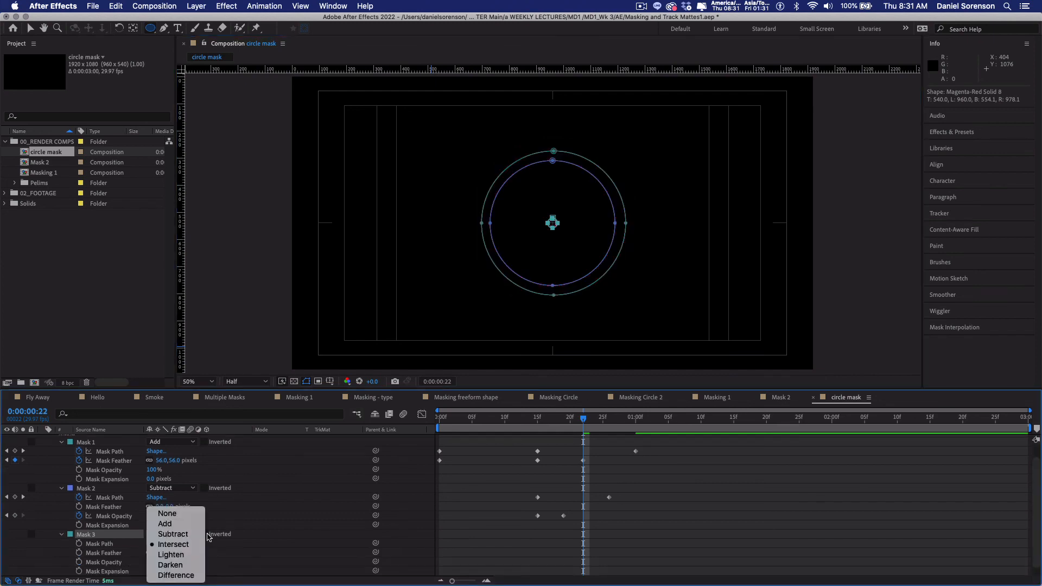
left_click(158, 525)
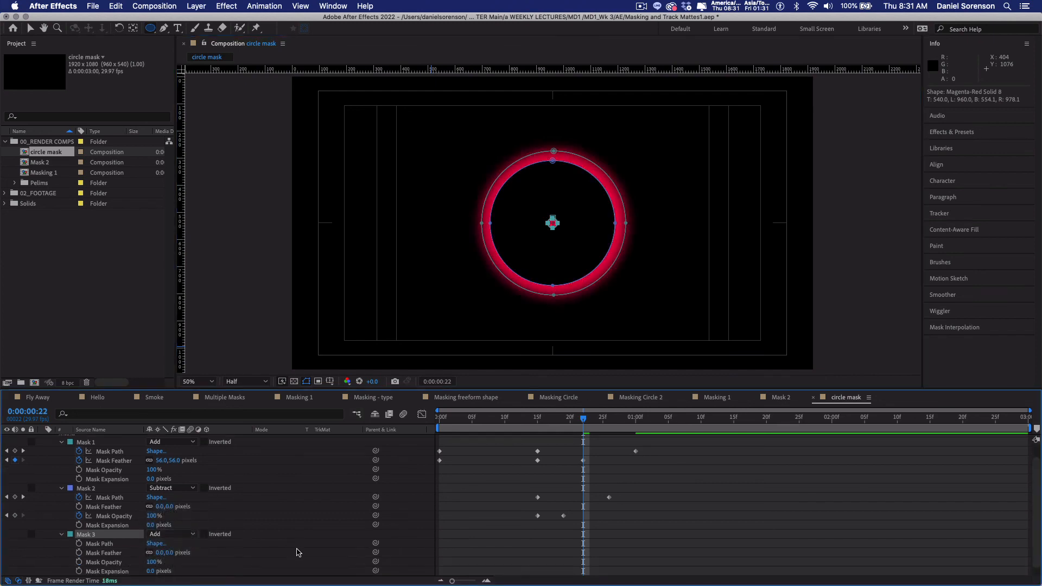
left_click(79, 544)
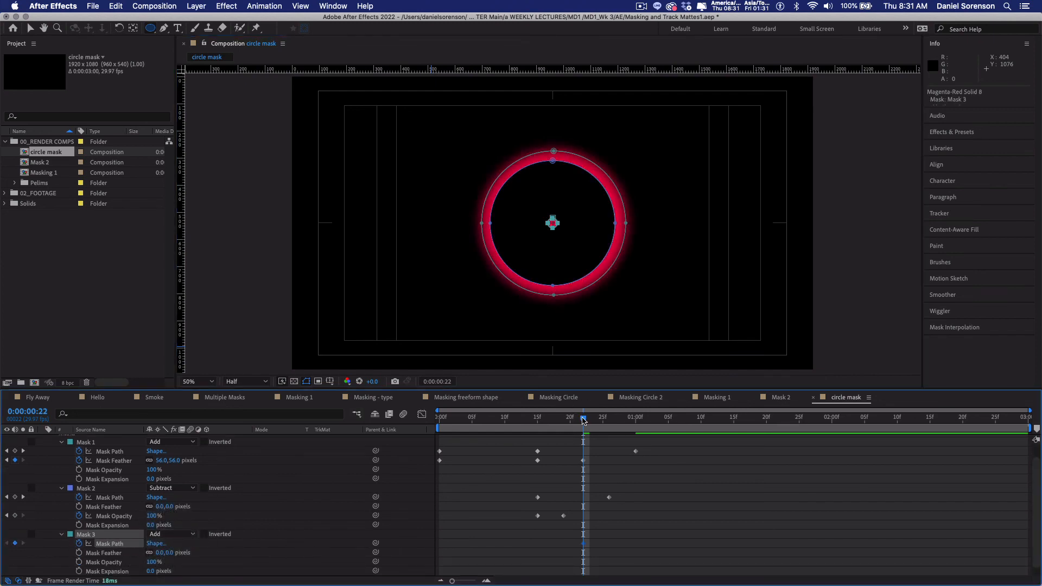
At 0:00:01:05, scale Mask 3 about its center up to about 2084%.
left_click_drag(583, 422, 671, 427)
left_click_drag(584, 438, 668, 439)
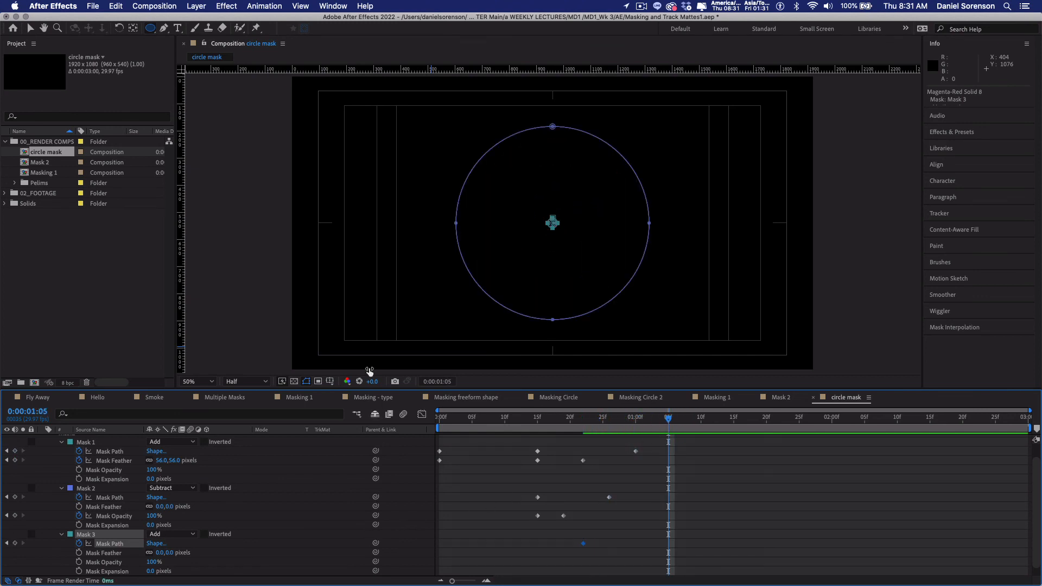
left_click(31, 28)
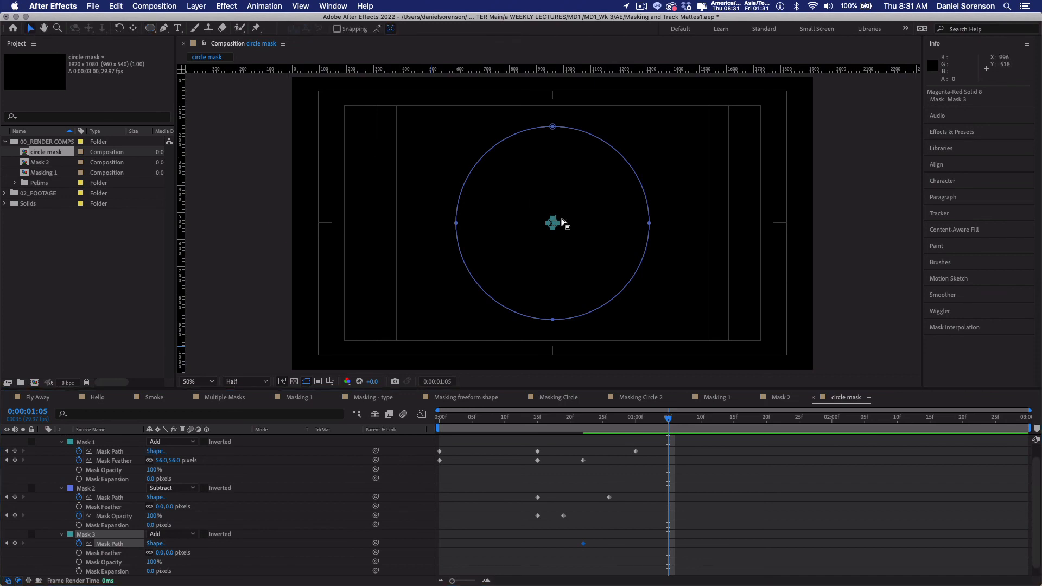
key("period")
double_click(562, 233)
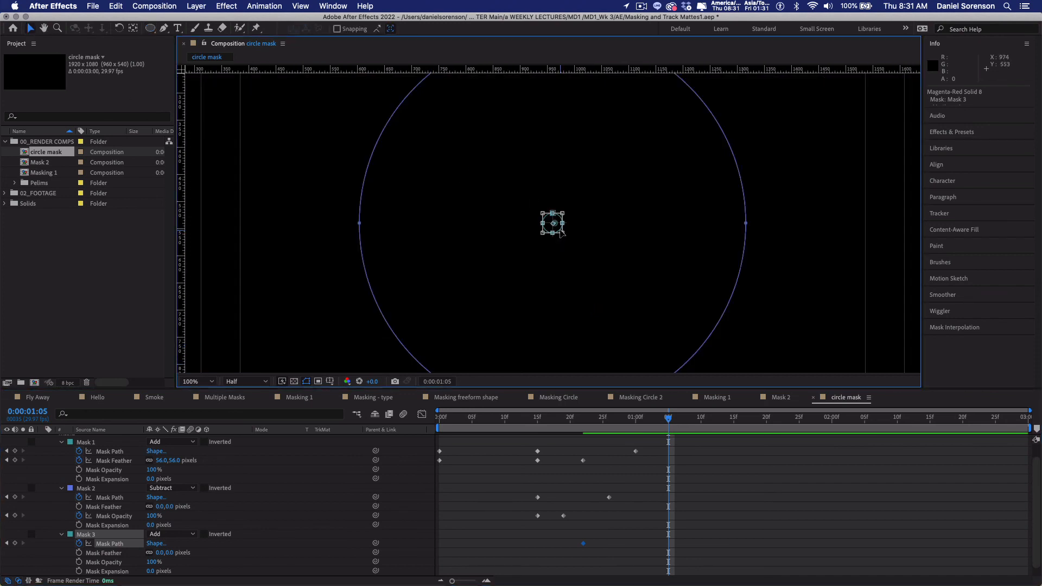
left_click_drag(562, 233, 759, 384)
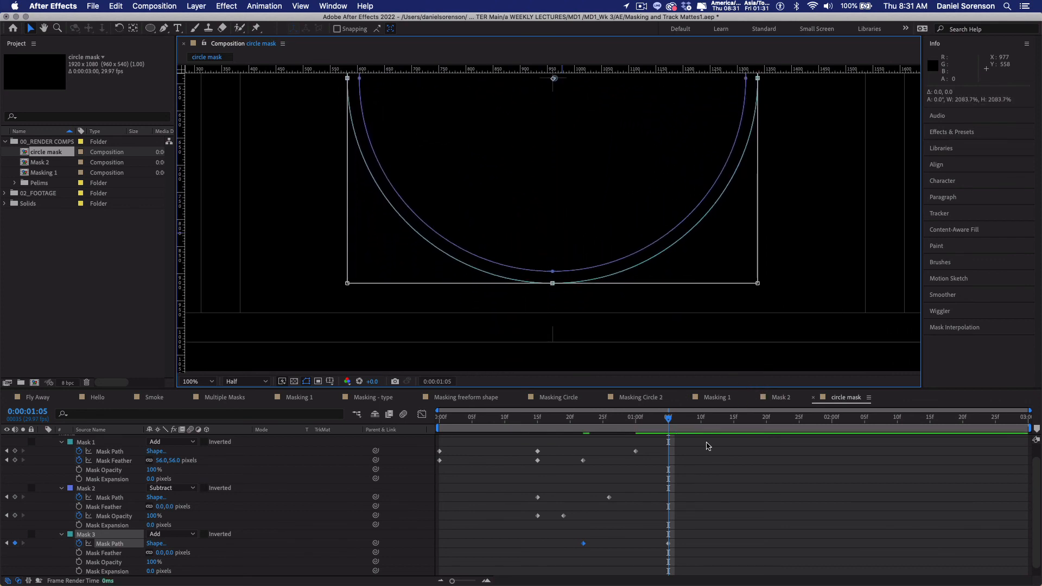
Move the solid's two fade-out Opacity keyframes to 0:00:01:10 and 0:00:01:13, checking Mask 3's growth around 0:00:01:03.
left_click_drag(544, 420, 654, 431)
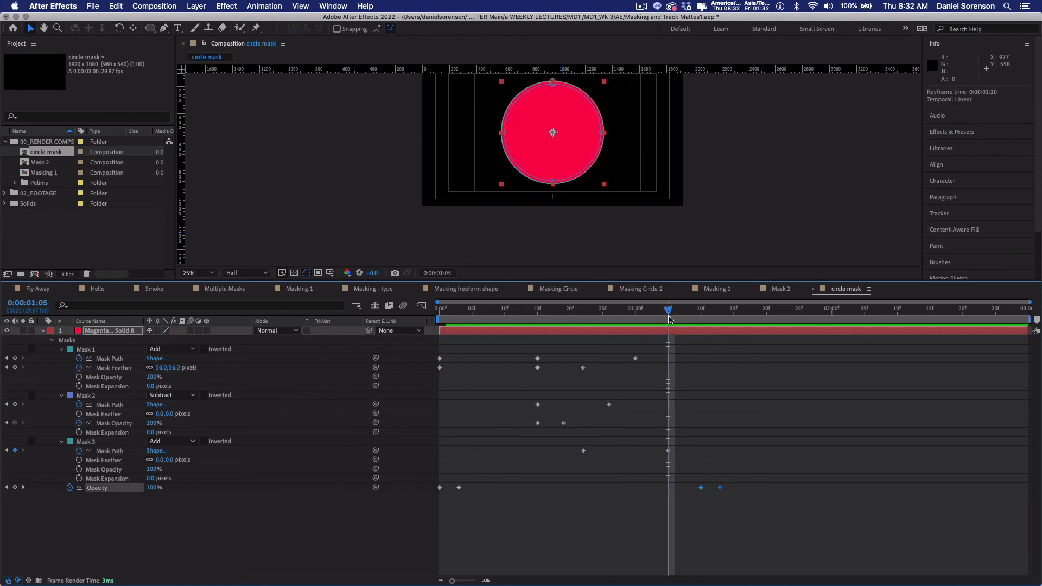
left_click_drag(669, 319, 658, 319)
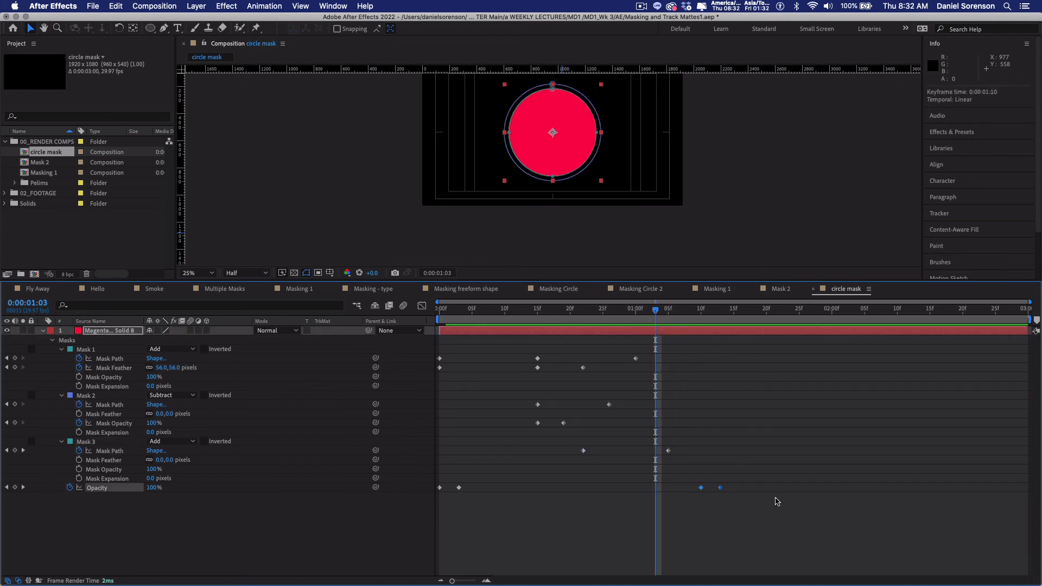
left_click_drag(742, 483, 660, 491)
Play the circle mask animation in an enlarged composition view.
left_click_drag(624, 314, 682, 324)
key("grave")
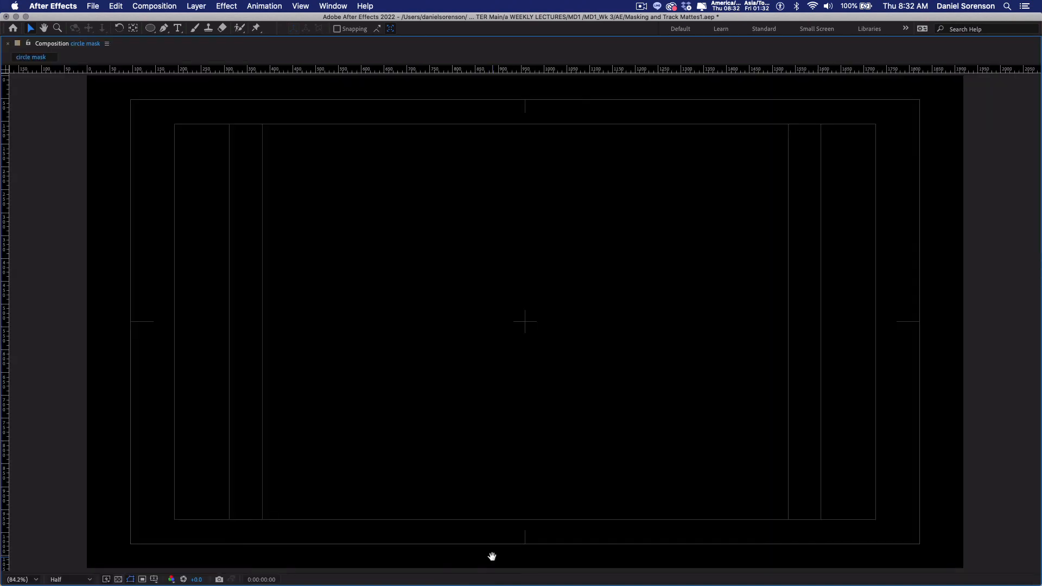
key("space")
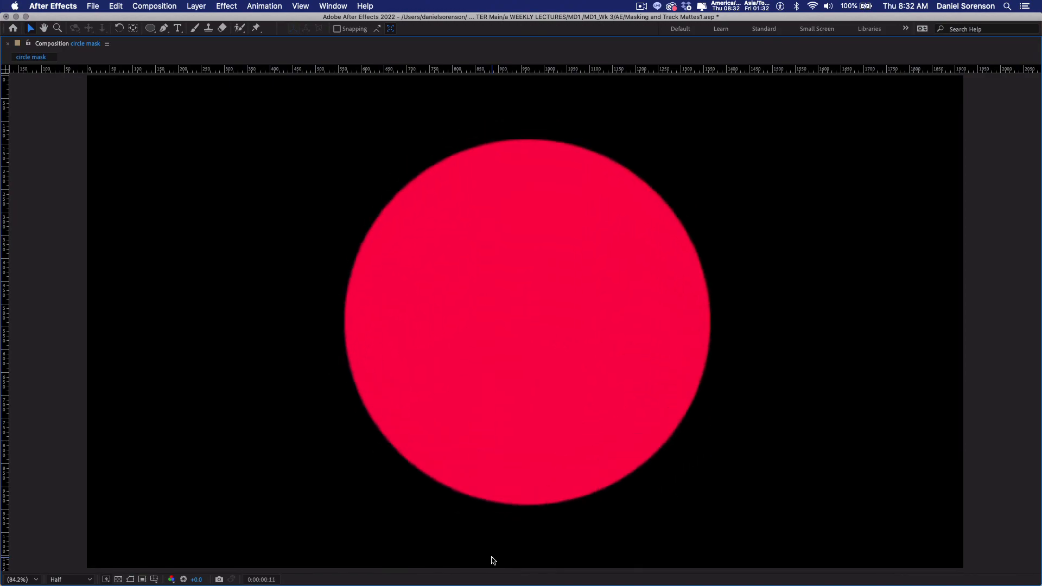